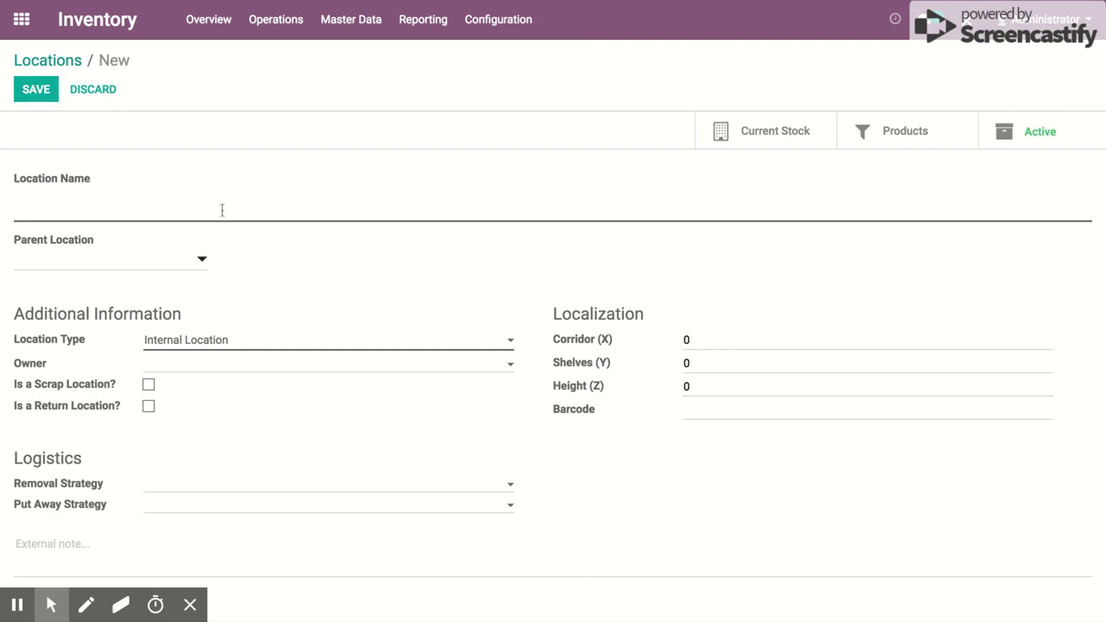
- Name the new location "Indent Transit", set its parent location to WH, and save it
{"action": "type", "text": "Indent Tra"}
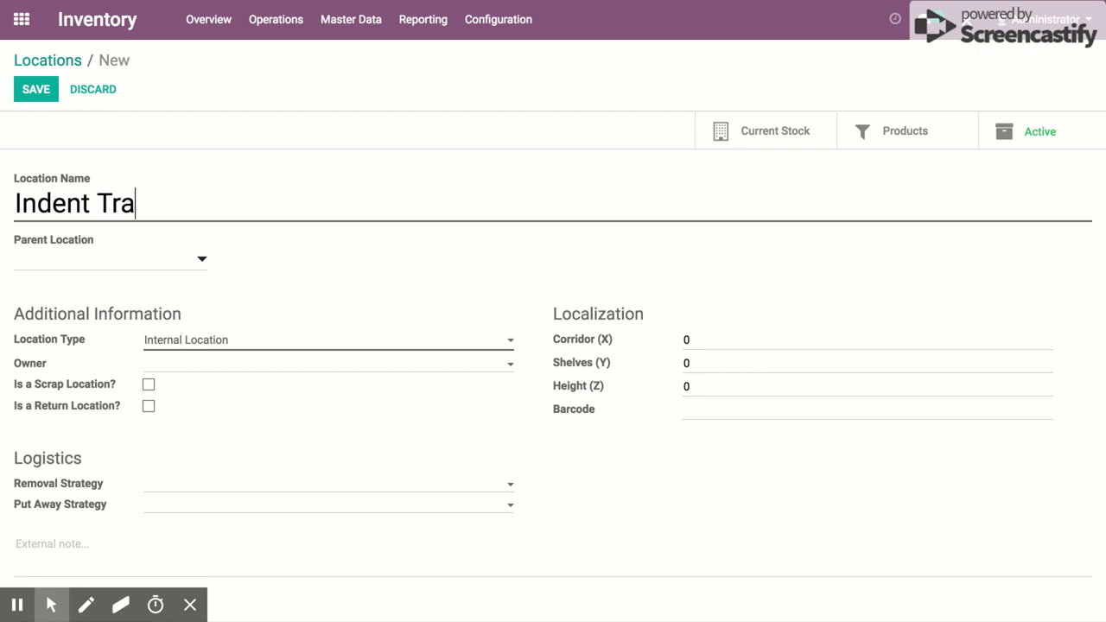
{"action": "type", "text": "nsit WH"}
{"action": "key", "text": "Return"}
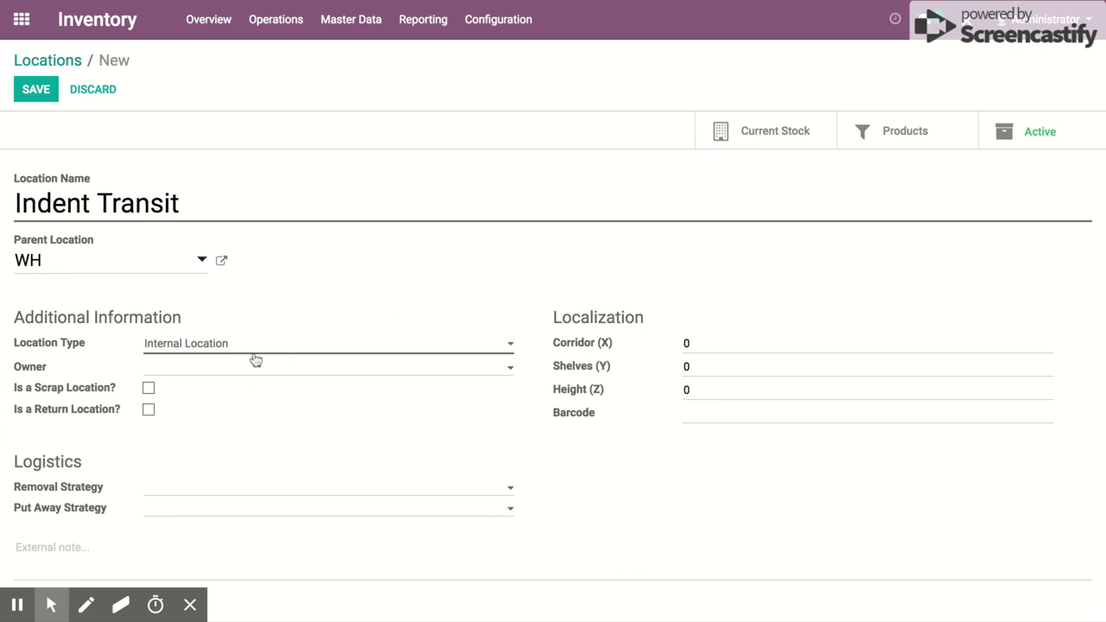
{"action": "left_click", "coordinate": [41, 94]}
{"action": "left_click", "coordinate": [41, 93]}
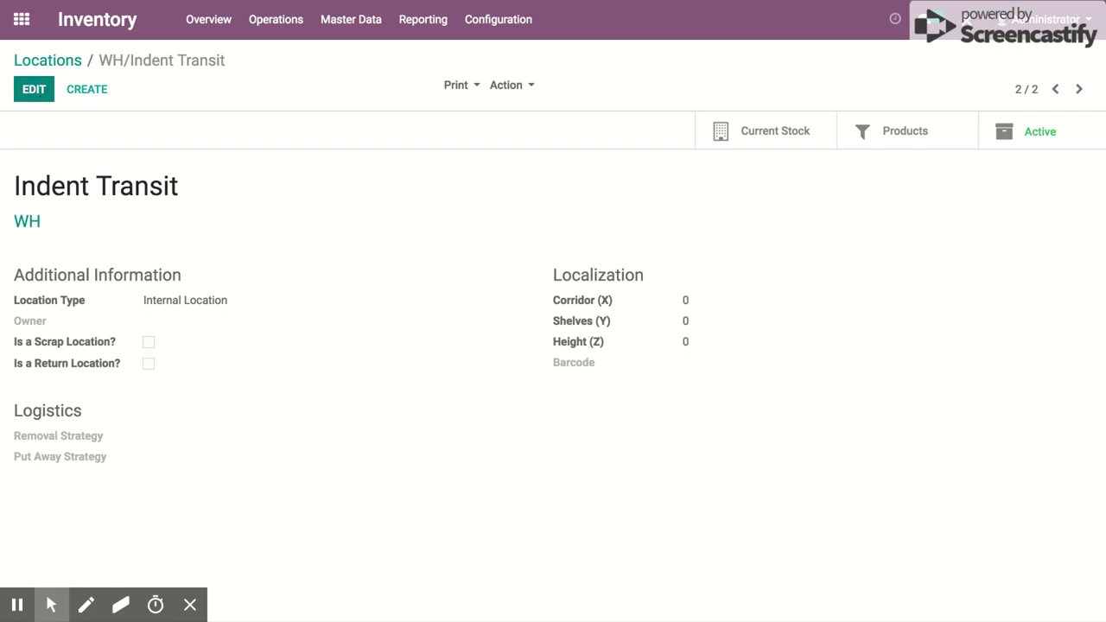
- Create a new operation type named "Indents" and assign it a reference sequence also named "Indents"
{"action": "left_click", "coordinate": [501, 18]}
{"action": "left_click", "coordinate": [529, 185]}
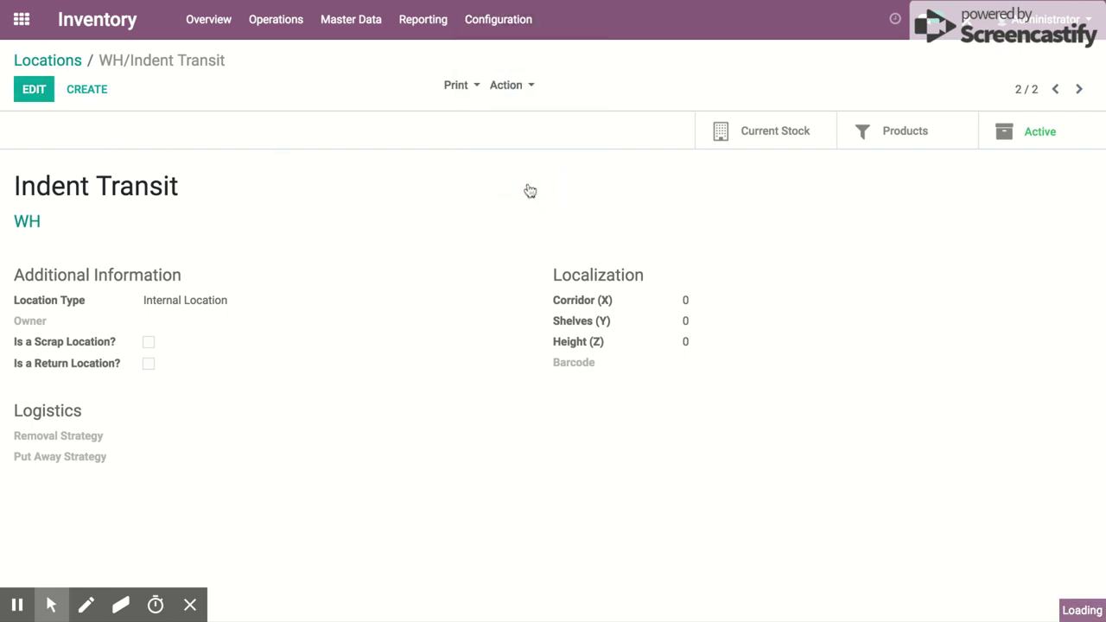
{"action": "left_click", "coordinate": [50, 100]}
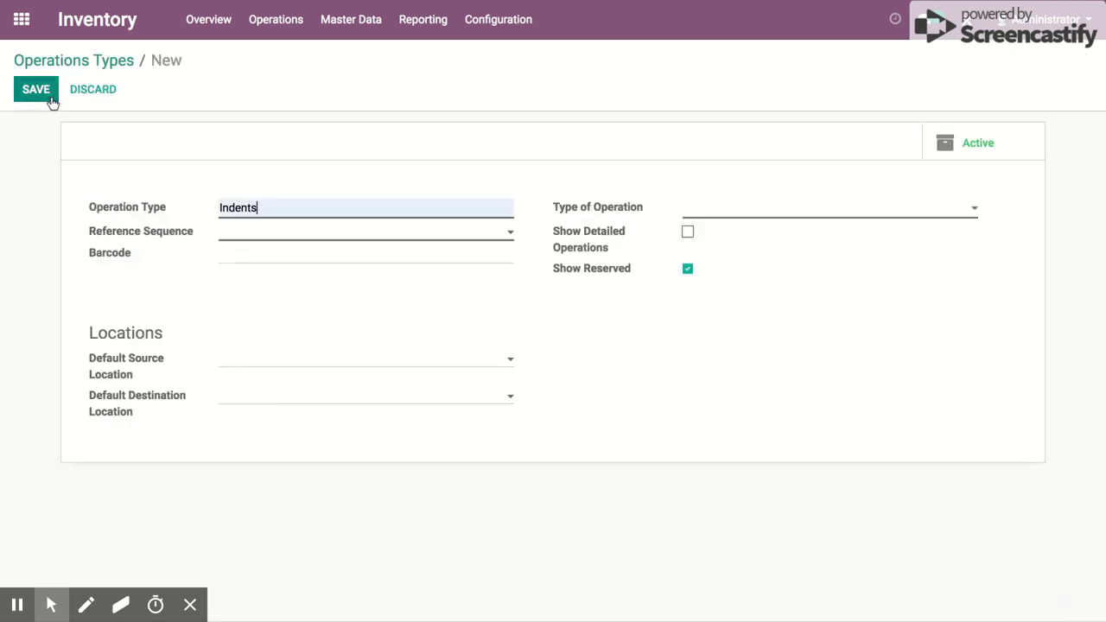
{"action": "key", "text": "ctrl+a"}
{"action": "key", "text": "ctrl+c"}
{"action": "left_click", "coordinate": [313, 232]}
{"action": "key", "text": "ctrl+v"}
{"action": "key", "text": "Return"}
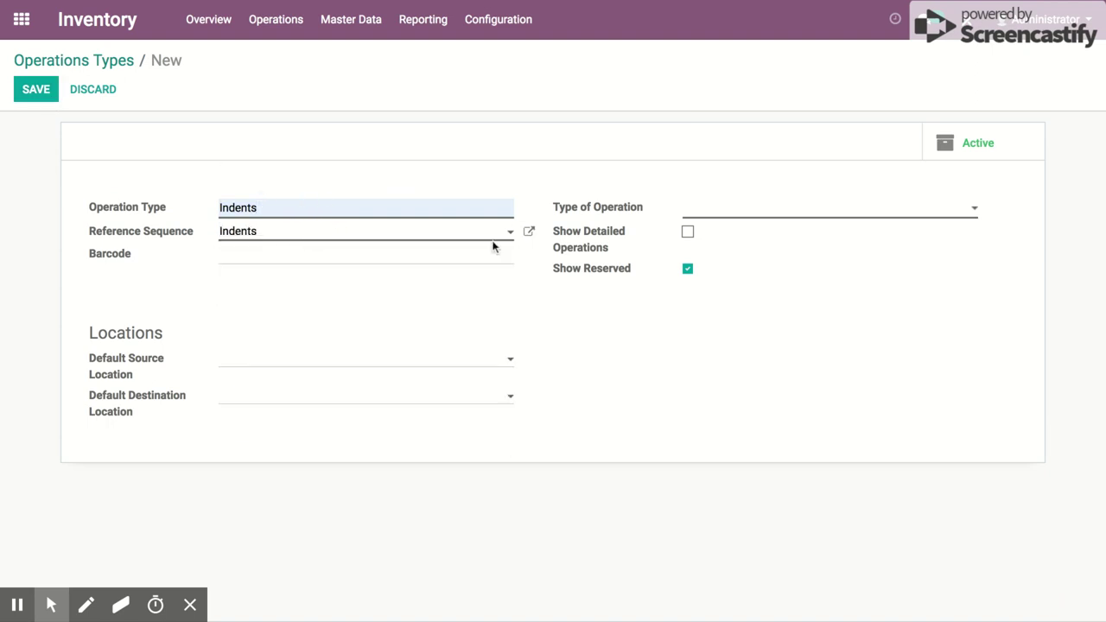
- Edit and save the prefix and sequence size of the Indents reference sequence, and set the type of operation to Internal
{"action": "left_click", "coordinate": [529, 237]}
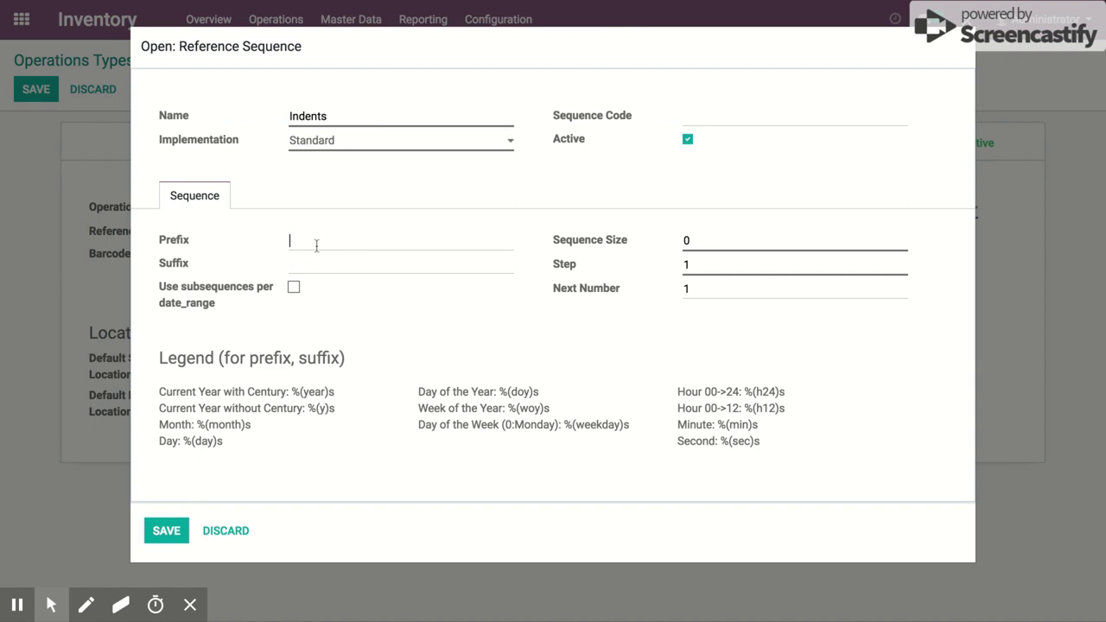
{"action": "double_click", "coordinate": [700, 241]}
{"action": "left_click", "coordinate": [166, 529]}
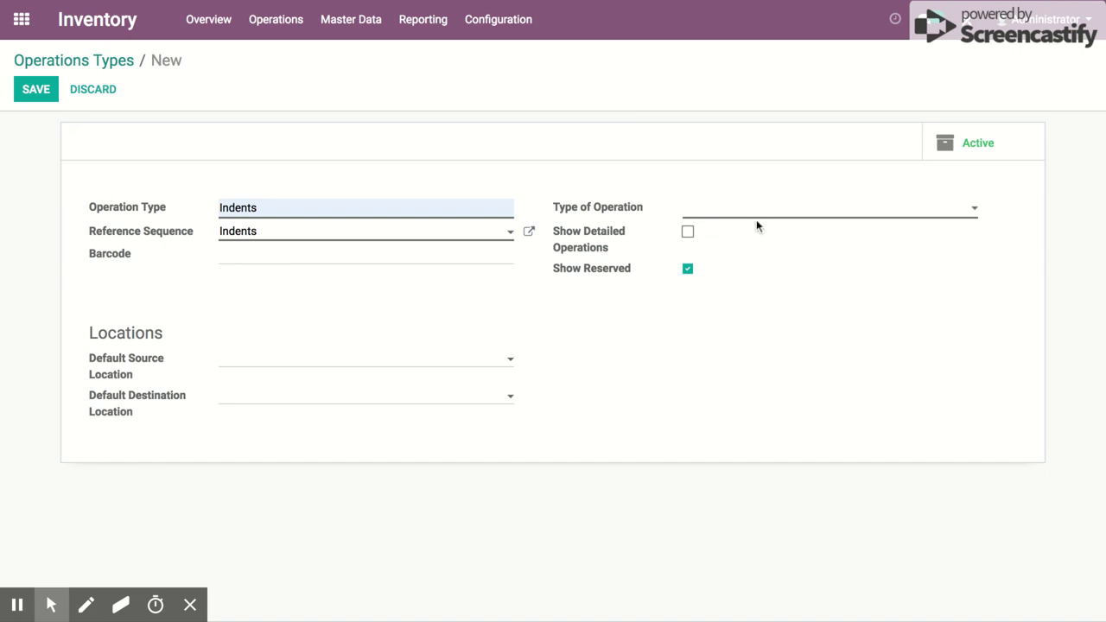
{"action": "left_click", "coordinate": [713, 260]}
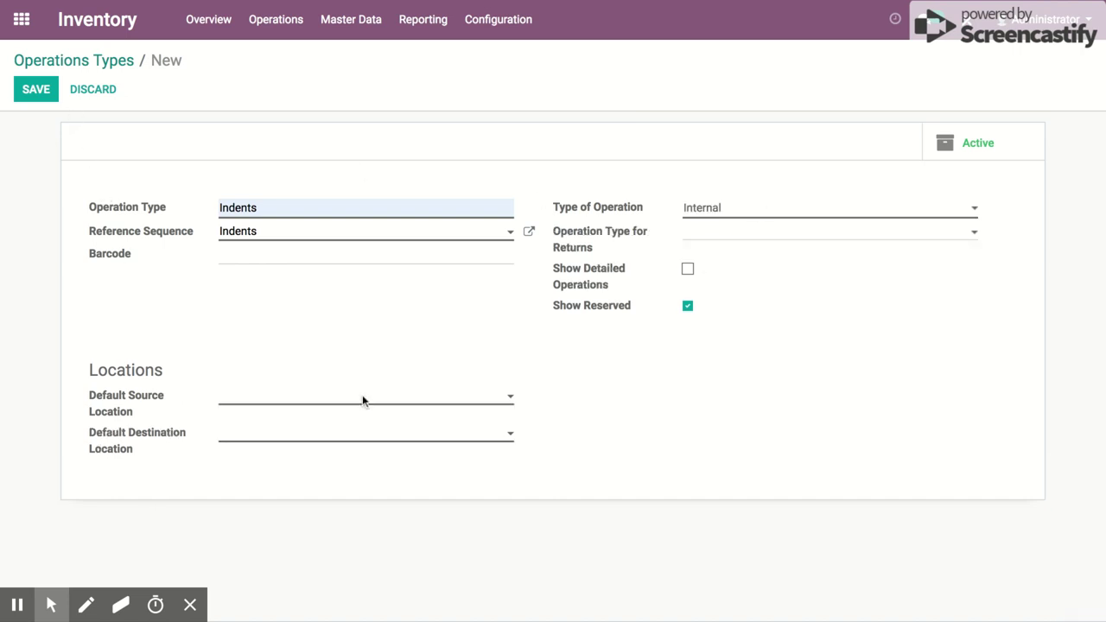
- Set the default source location to WH/Stock and the default destination location to WH/Indent Transit, and save the operation type
{"action": "left_click", "coordinate": [333, 402]}
{"action": "type", "text": "stok"}
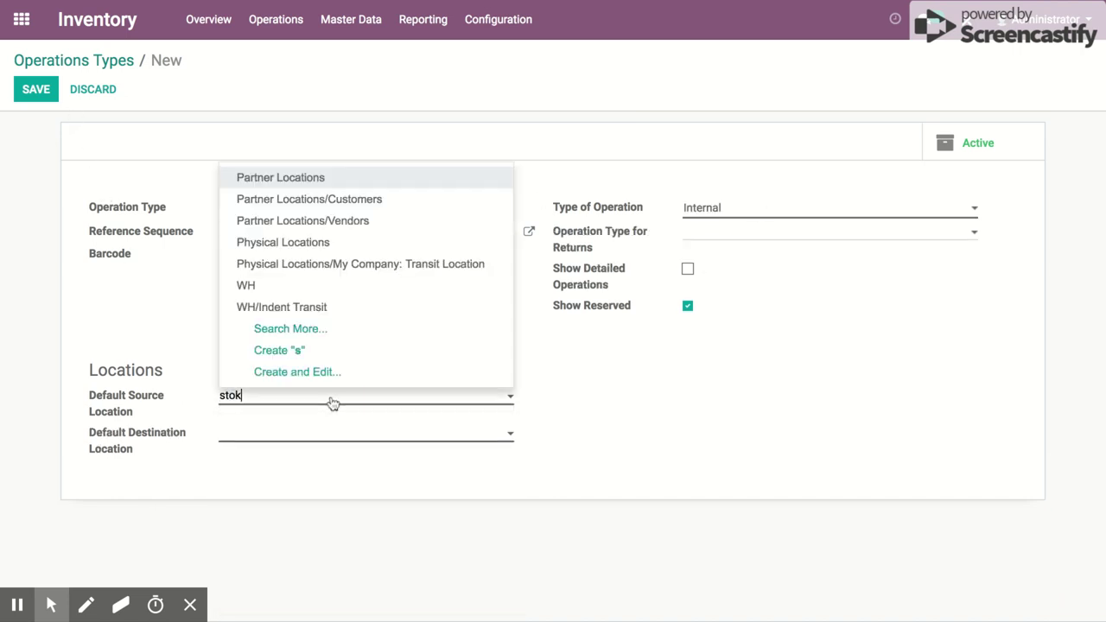
{"action": "key", "text": "BackSpace"}
{"action": "key", "text": "BackSpace"}
{"action": "key", "text": "BackSpace"}
{"action": "key", "text": "BackSpace"}
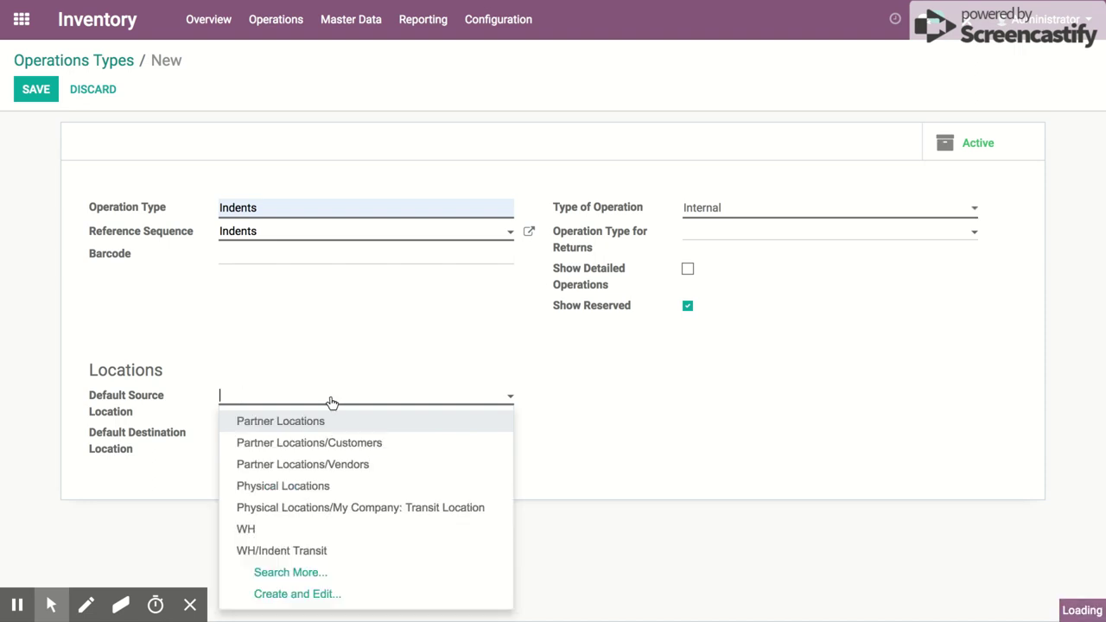
{"action": "type", "text": "s"}
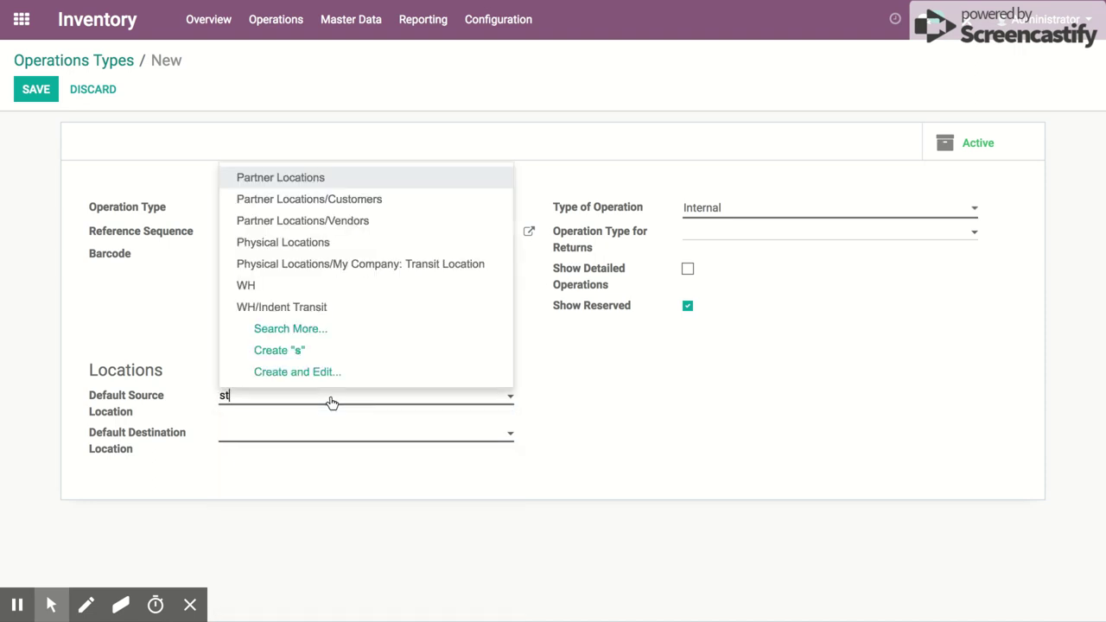
{"action": "type", "text": "t"}
{"action": "key", "text": "Down"}
{"action": "key", "text": "Return"}
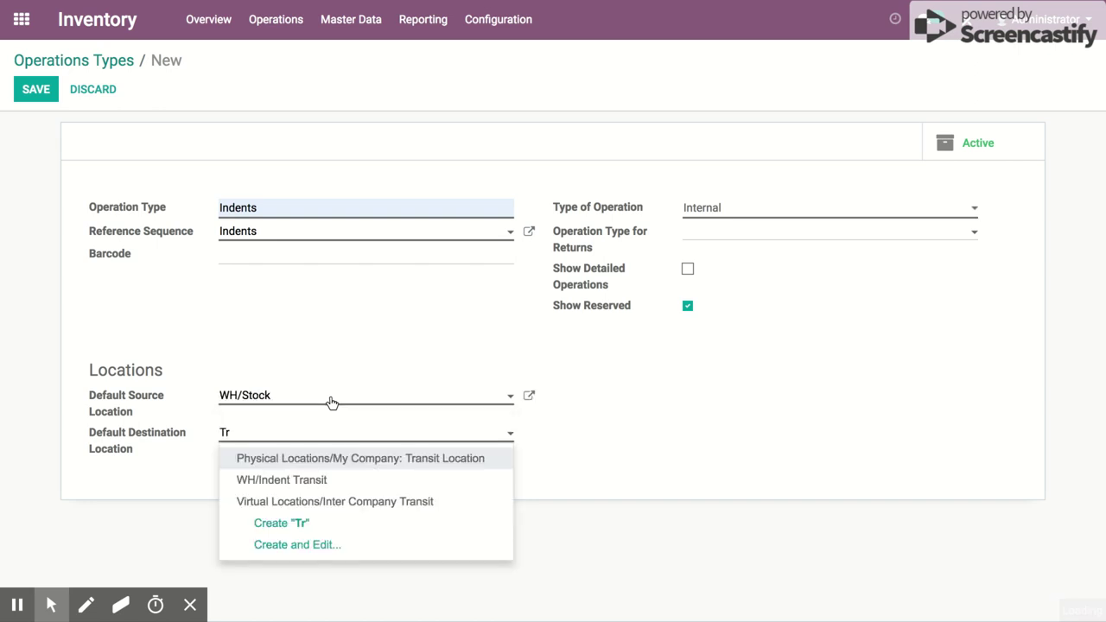
{"action": "key", "text": "Down"}
{"action": "key", "text": "Return"}
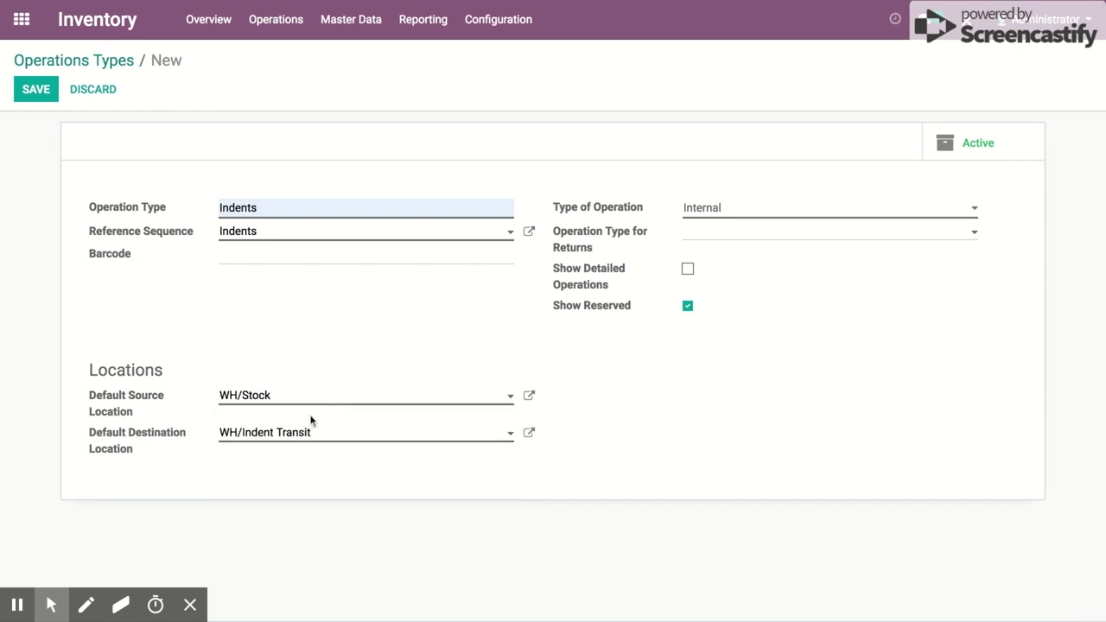
{"action": "left_click", "coordinate": [38, 102]}
- Change the Indents operation type's default source to WH/Indent Transit and default destination to Virtual Locations/Production, and save it
{"action": "left_click", "coordinate": [38, 102]}
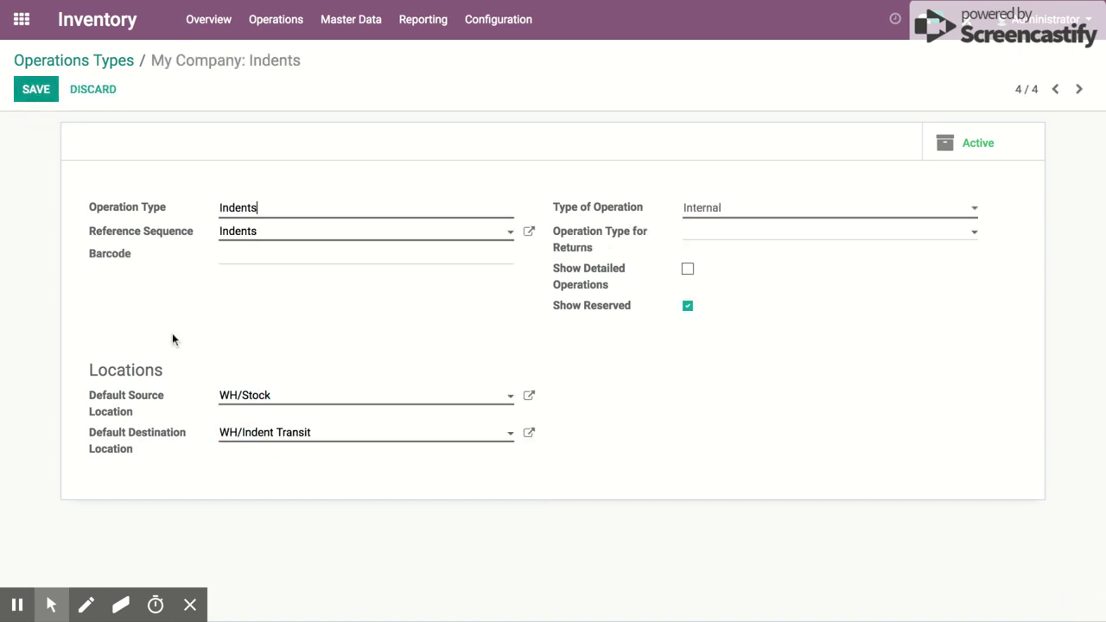
{"action": "triple_click", "coordinate": [353, 406]}
{"action": "key", "text": "BackSpace"}
{"action": "type", "text": "tra"}
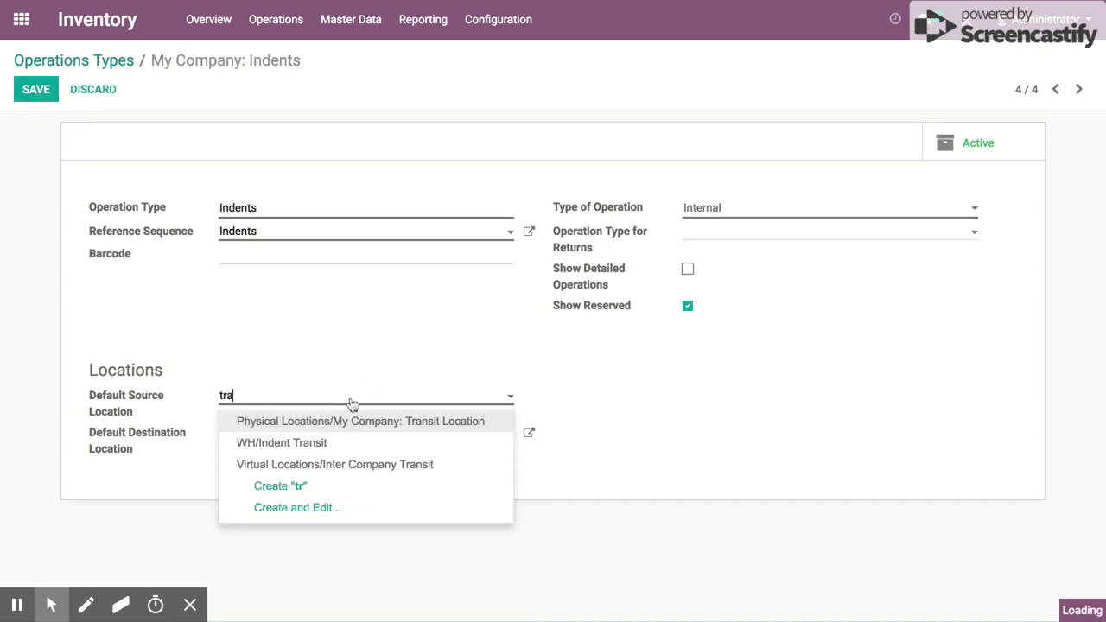
{"action": "key", "text": "Down"}
{"action": "key", "text": "Tab"}
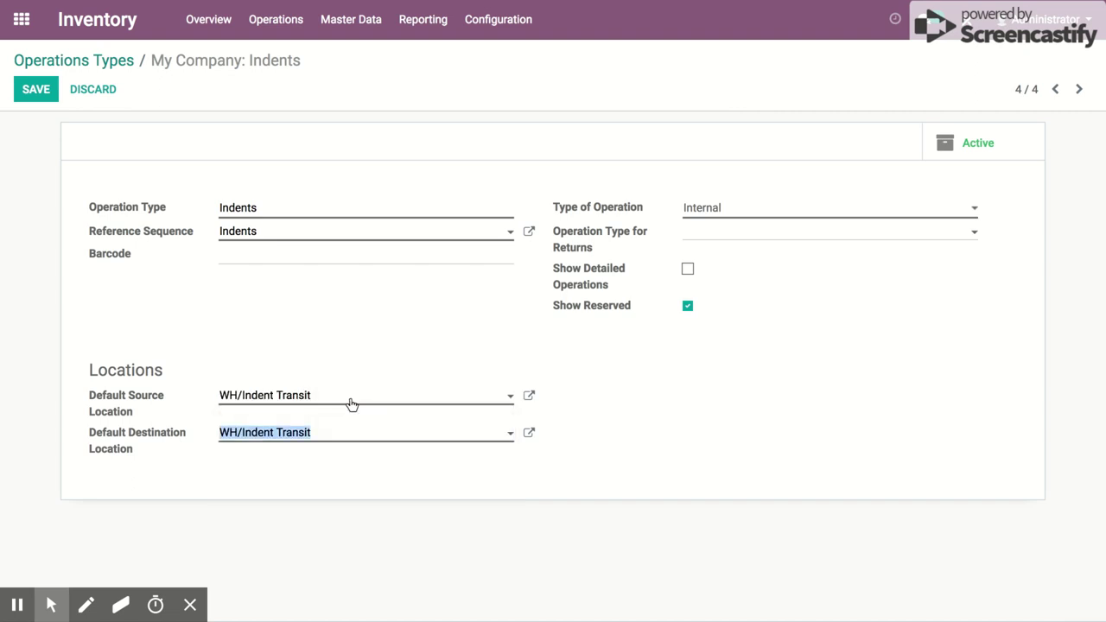
{"action": "type", "text": "produ"}
{"action": "key", "text": "Return"}
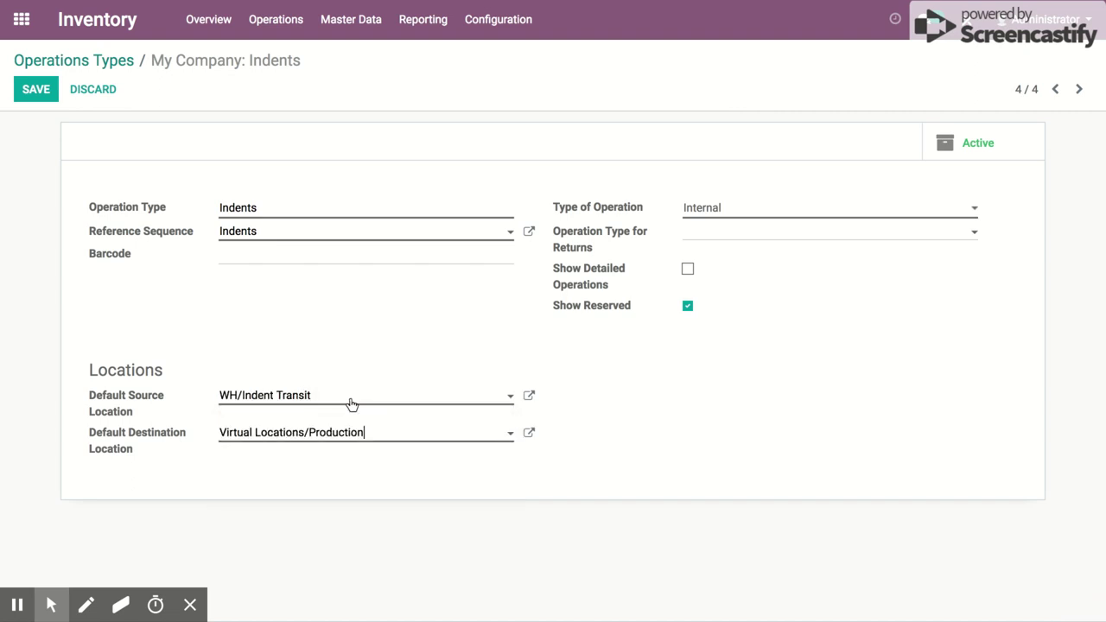
{"action": "left_click", "coordinate": [41, 94]}
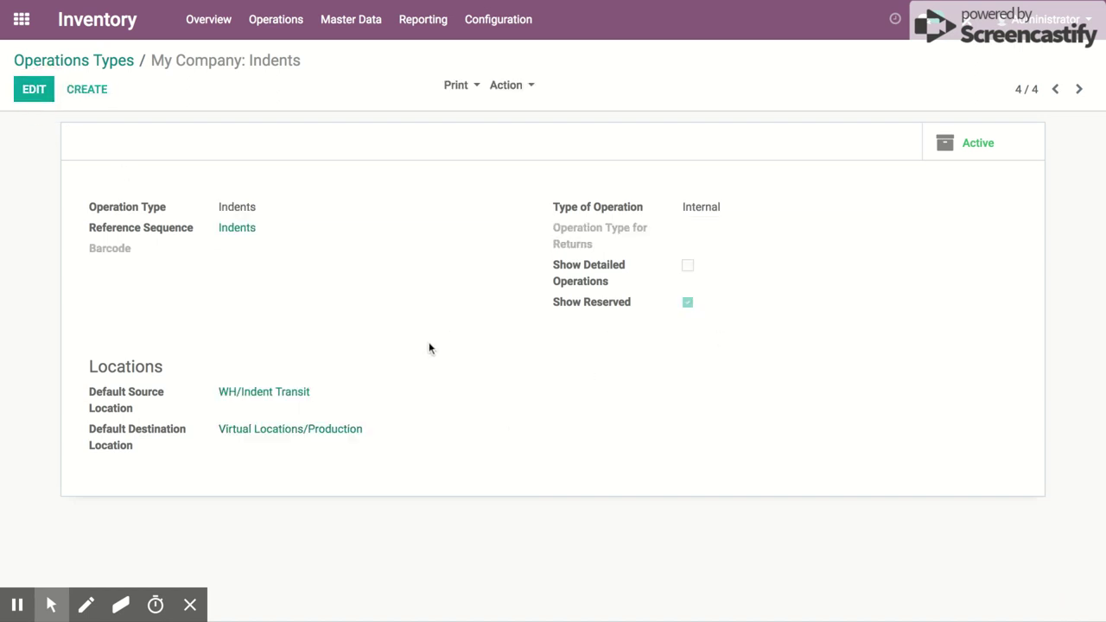
- Start a new warehouse route and name it "Indent Allowed"
{"action": "left_click", "coordinate": [84, 65]}
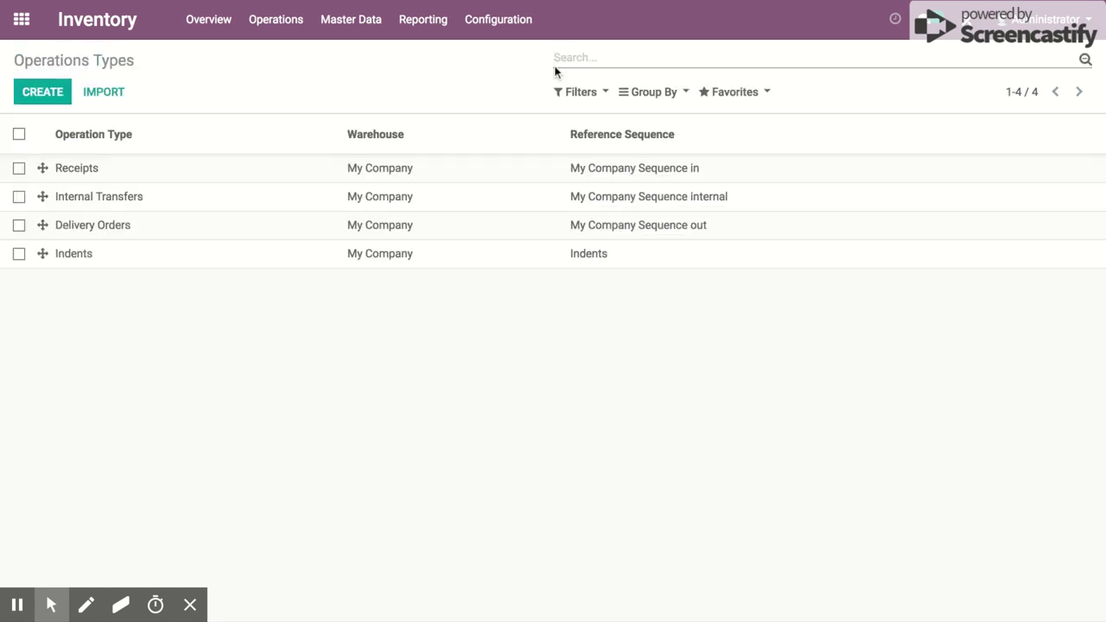
{"action": "left_click", "coordinate": [514, 28]}
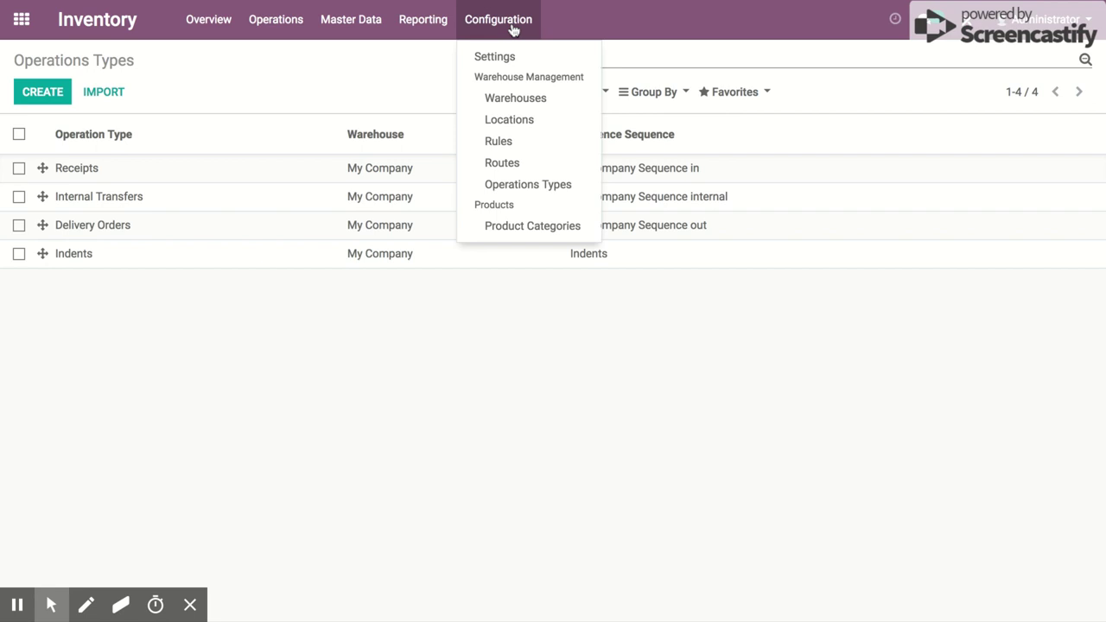
{"action": "left_click", "coordinate": [544, 176]}
{"action": "left_click", "coordinate": [48, 100]}
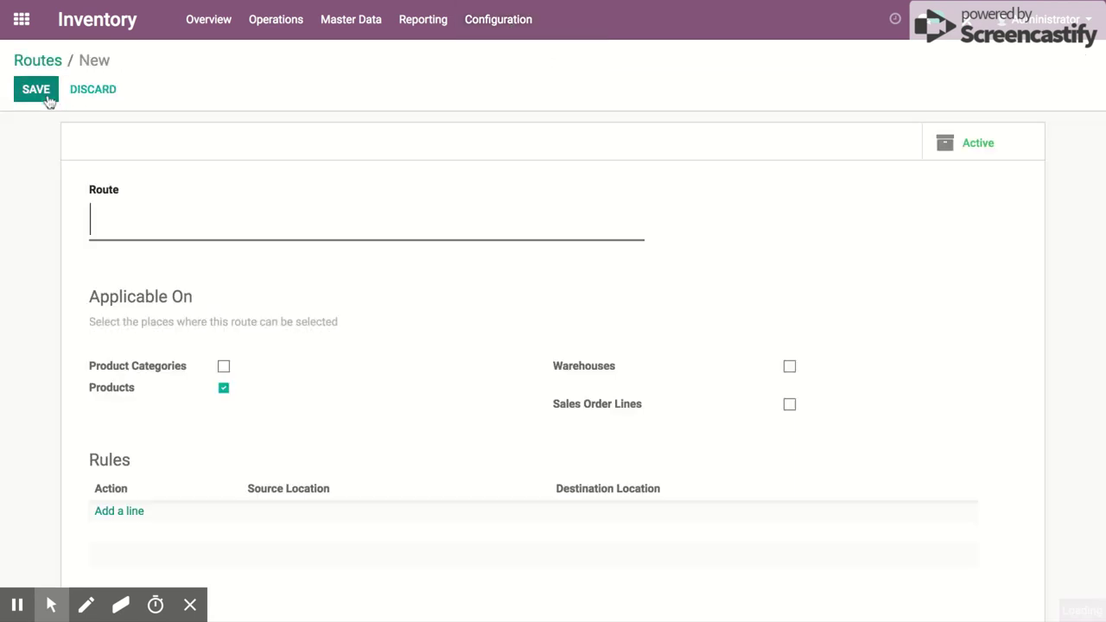
{"action": "type", "text": "Indent "}
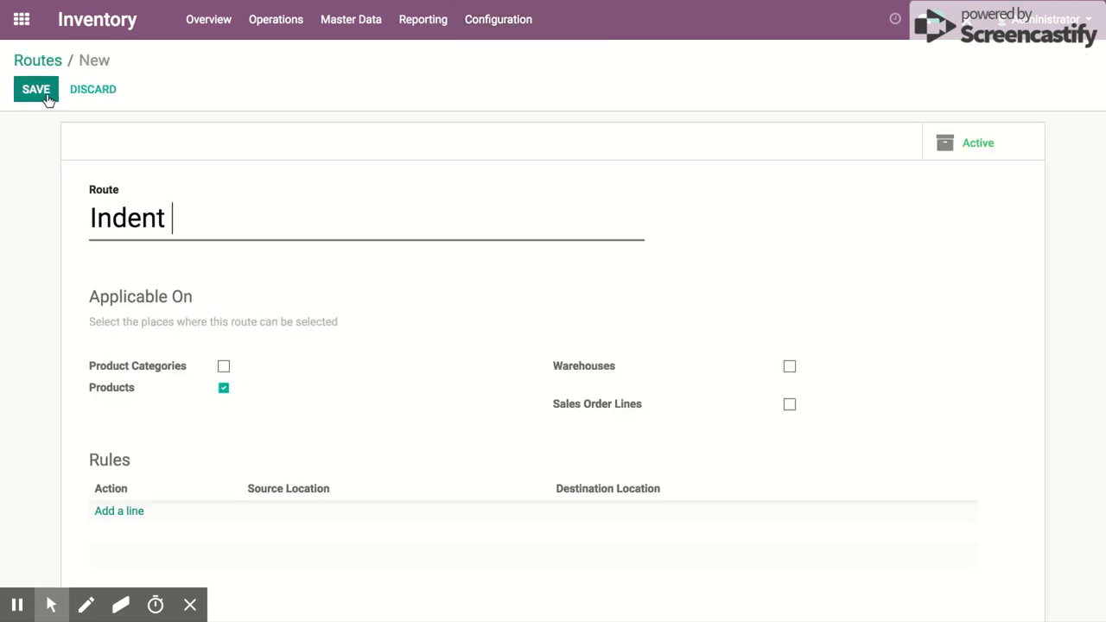
{"action": "type", "text": "Allowed"}
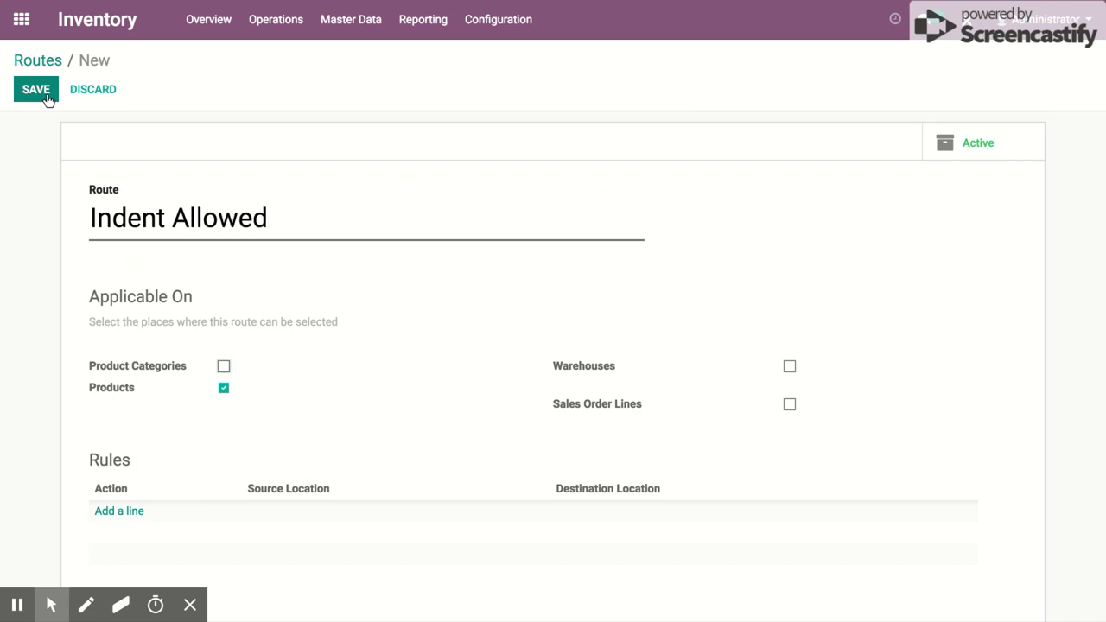
- Add a rule to the Indent Allowed route and name it "Ask to material"
{"action": "scroll", "coordinate": [199, 399], "scroll_direction": "down", "scroll_amount": 1}
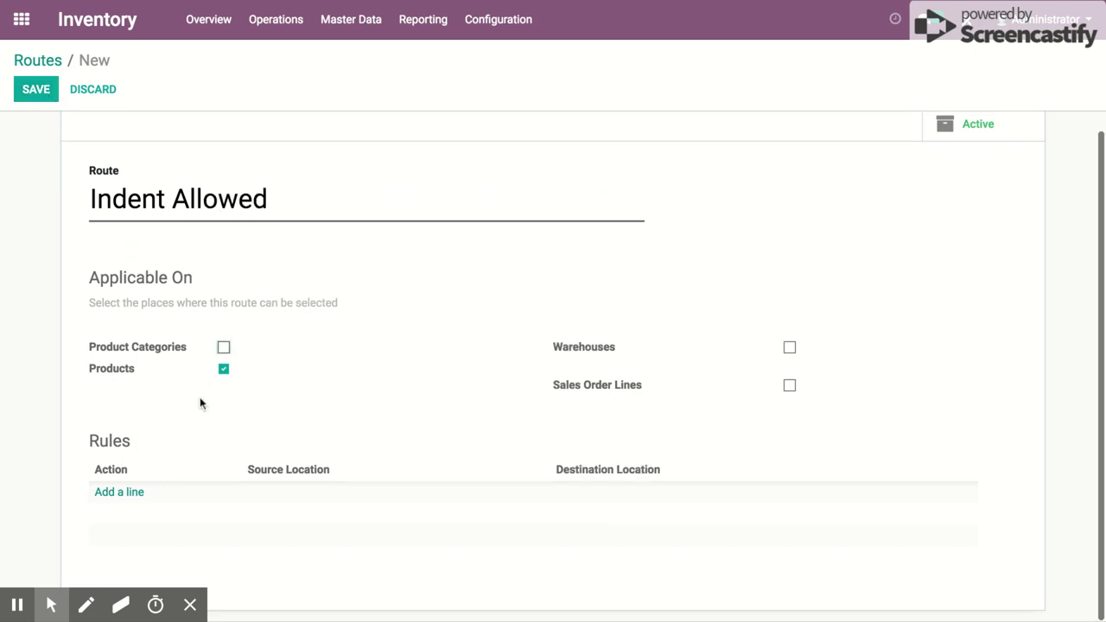
{"action": "left_click", "coordinate": [116, 494]}
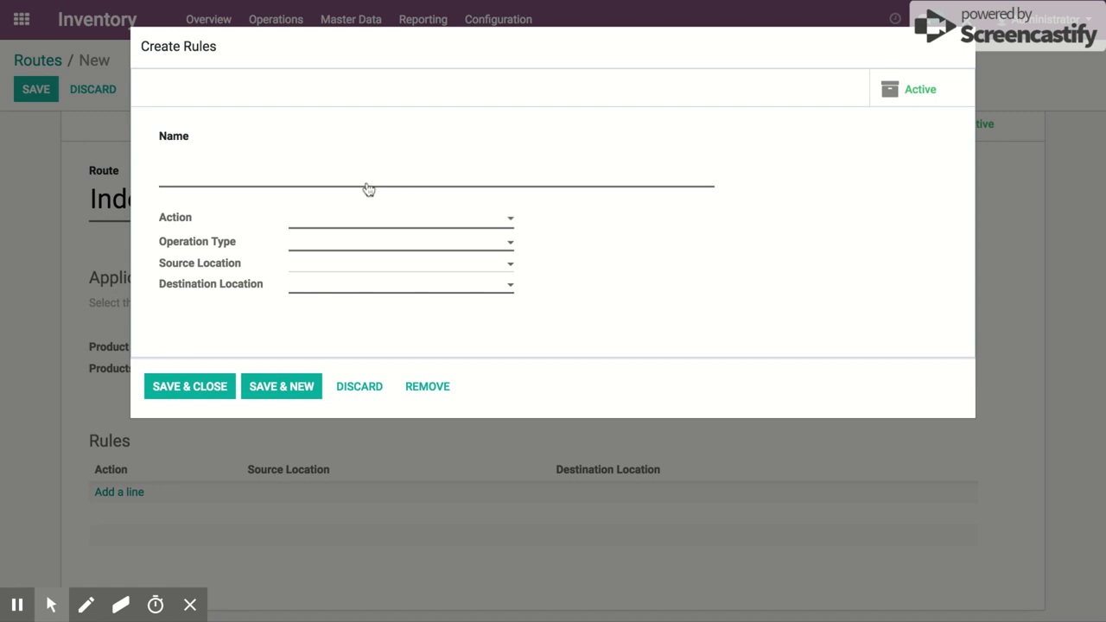
{"action": "type", "text": "Indent"}
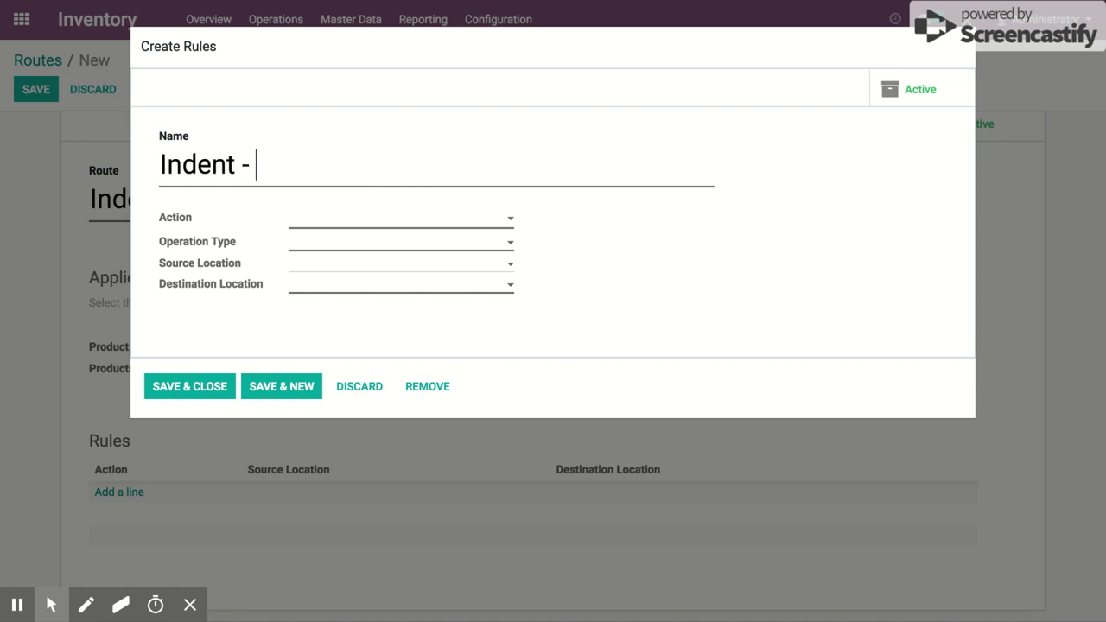
{"action": "type", "text": " -"}
{"action": "key", "text": "ctrl+a"}
{"action": "key", "text": "BackSpace"}
{"action": "type", "text": "Ask to material"}
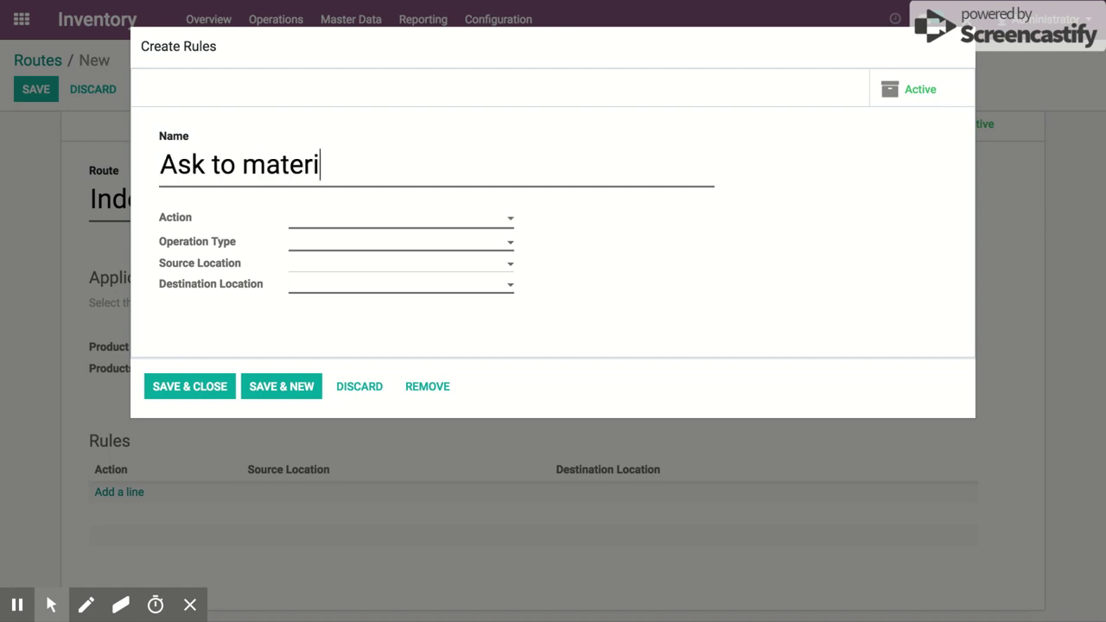
- Set the rule's action to Pull From and its operation type to My Company: Internal Transfers
{"action": "left_click", "coordinate": [476, 224]}
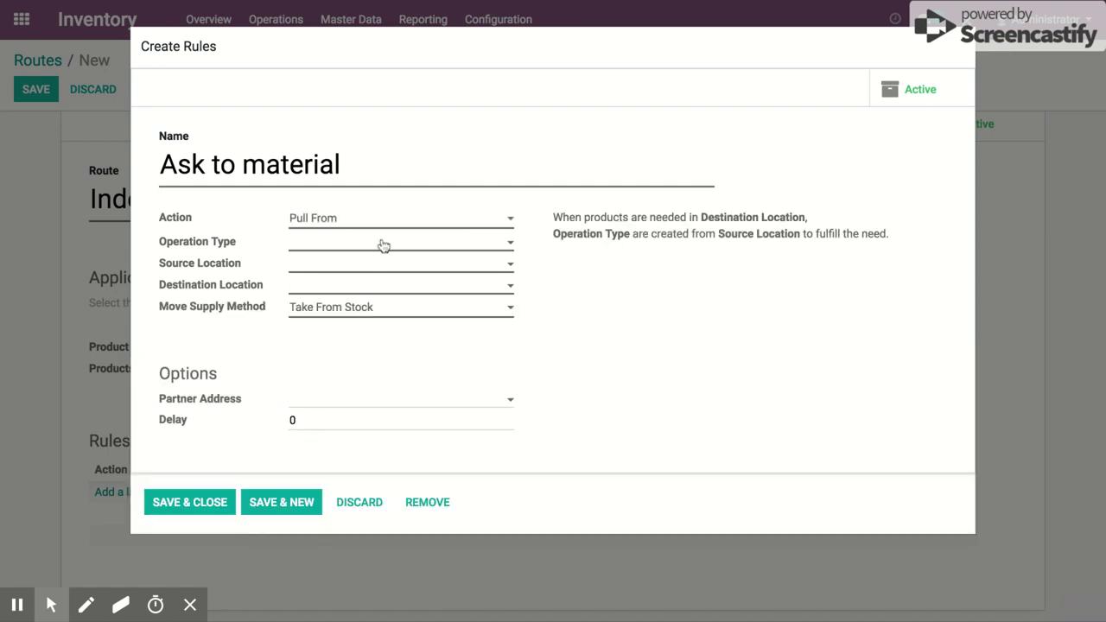
{"action": "left_click", "coordinate": [383, 246]}
{"action": "key", "text": "Down"}
{"action": "key", "text": "Down"}
{"action": "key", "text": "Down"}
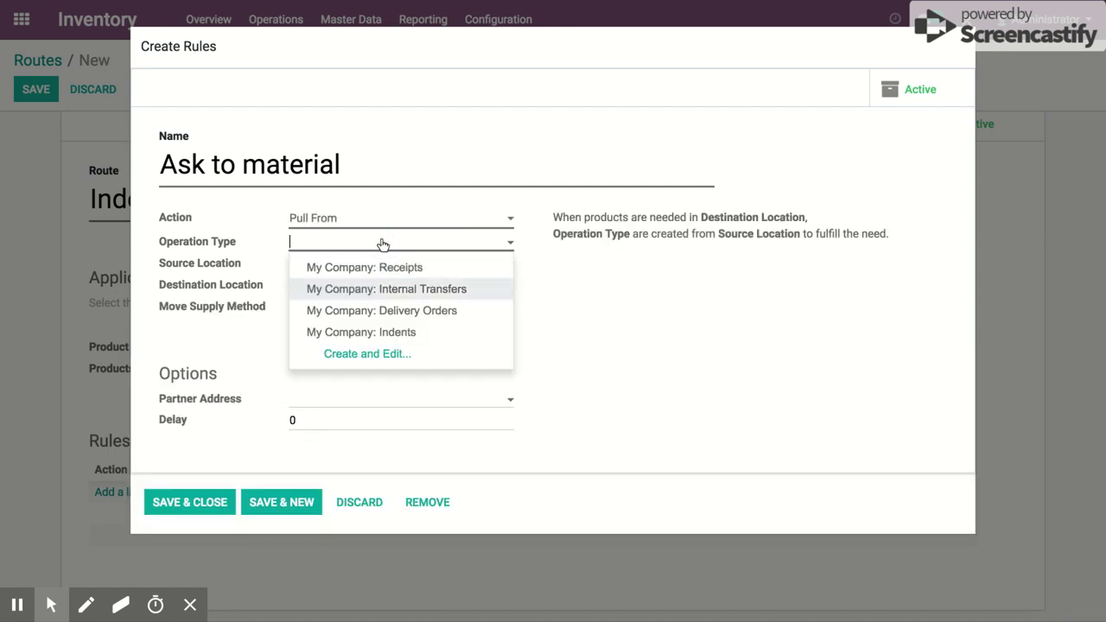
{"action": "key", "text": "Up"}
{"action": "key", "text": "Up"}
{"action": "key", "text": "Return"}
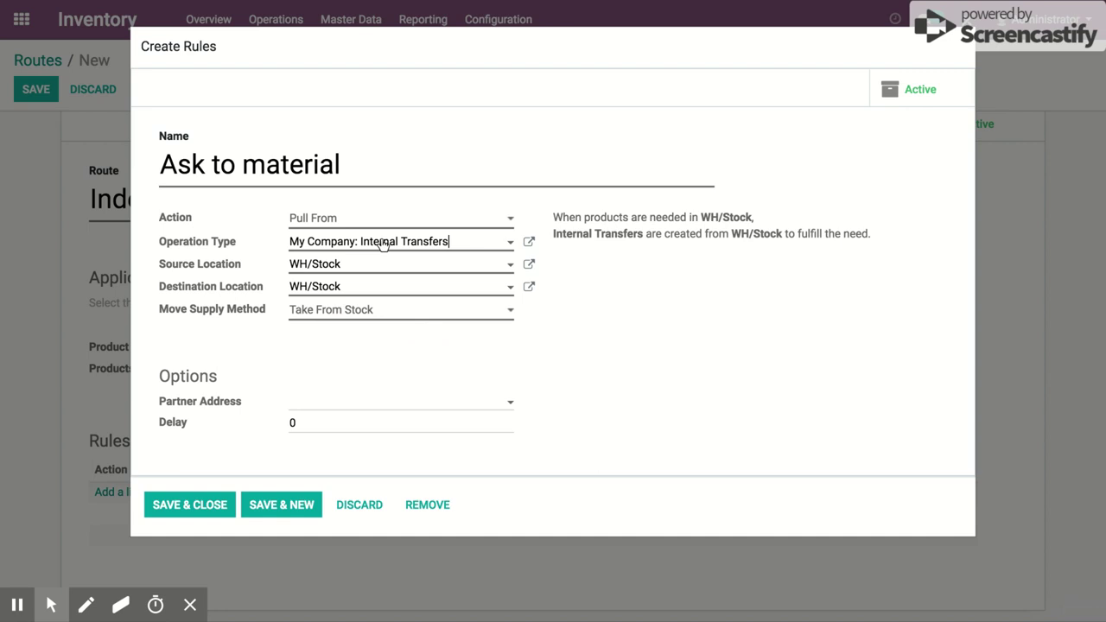
- Set the rule's destination location to WH/Indent Transit and highlight the explanation of the rule
{"action": "left_click", "coordinate": [394, 268]}
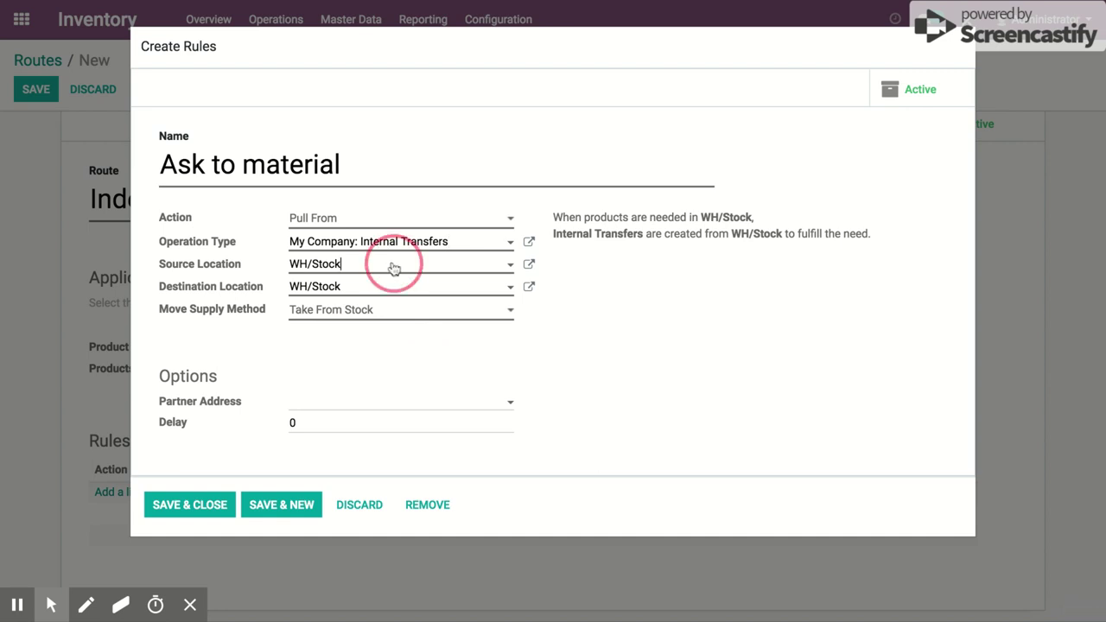
{"action": "left_click", "coordinate": [723, 322]}
{"action": "left_click", "coordinate": [384, 288]}
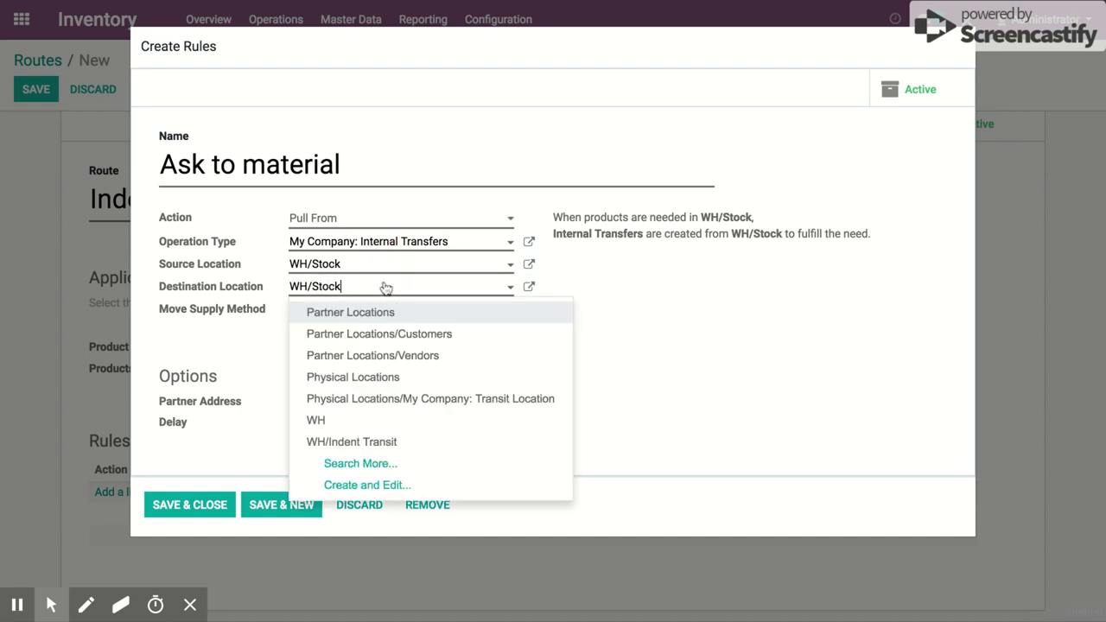
{"action": "key", "text": "BackSpace"}
{"action": "type", "text": "tran"}
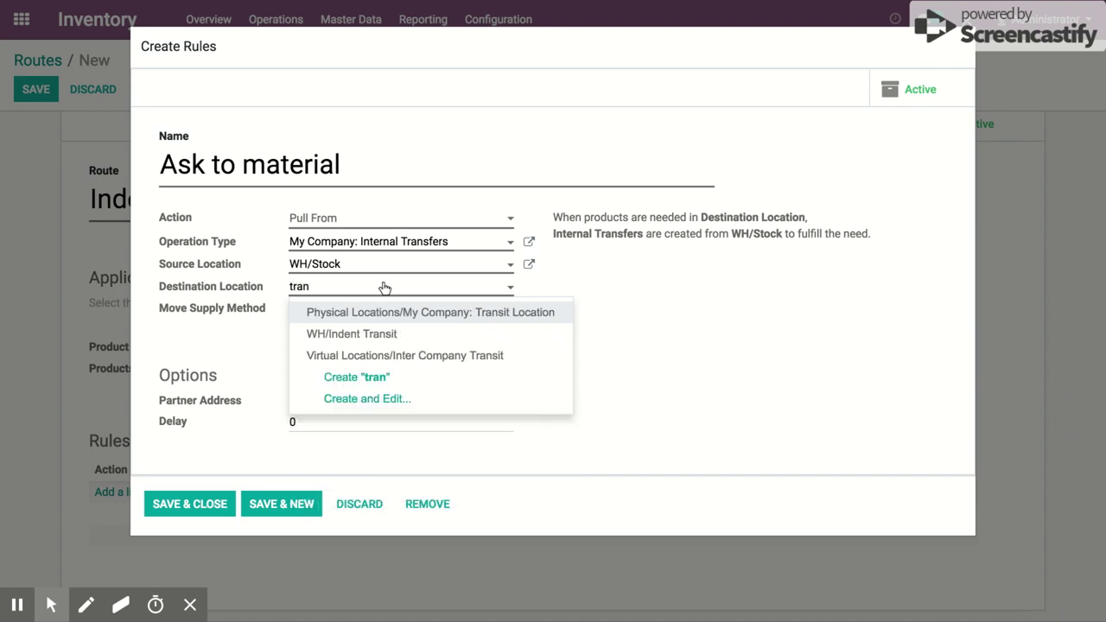
{"action": "key", "text": "Down"}
{"action": "key", "text": "Return"}
{"action": "left_click_drag", "start_coordinate": [554, 220], "coordinate": [877, 238]}
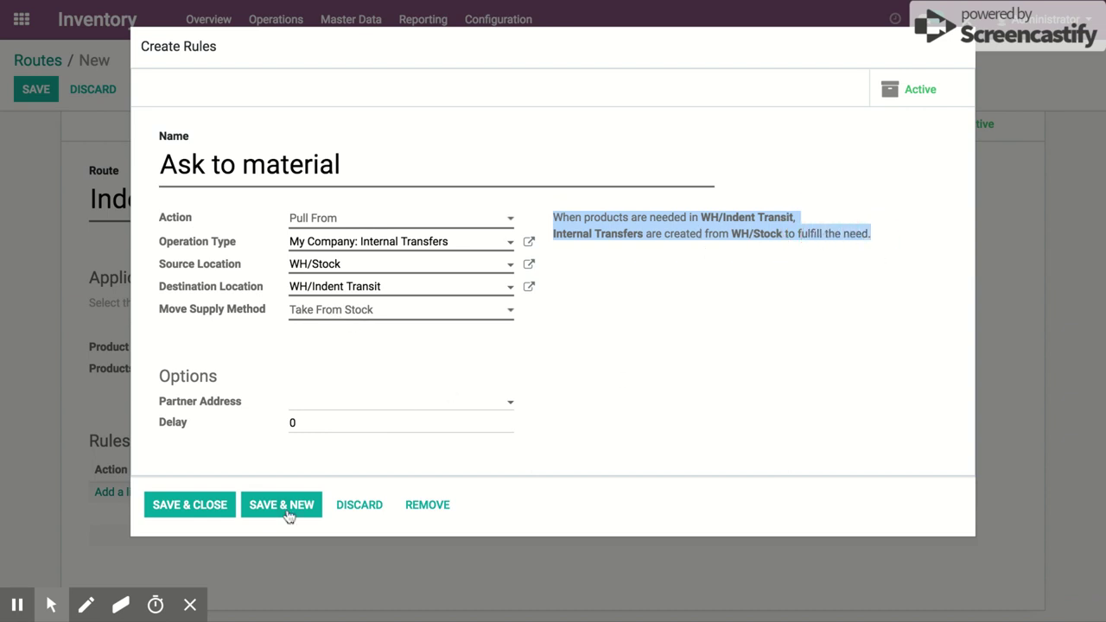
- Save the rule and the Indent Allowed route, and return to the inventory overview
{"action": "left_click", "coordinate": [179, 510]}
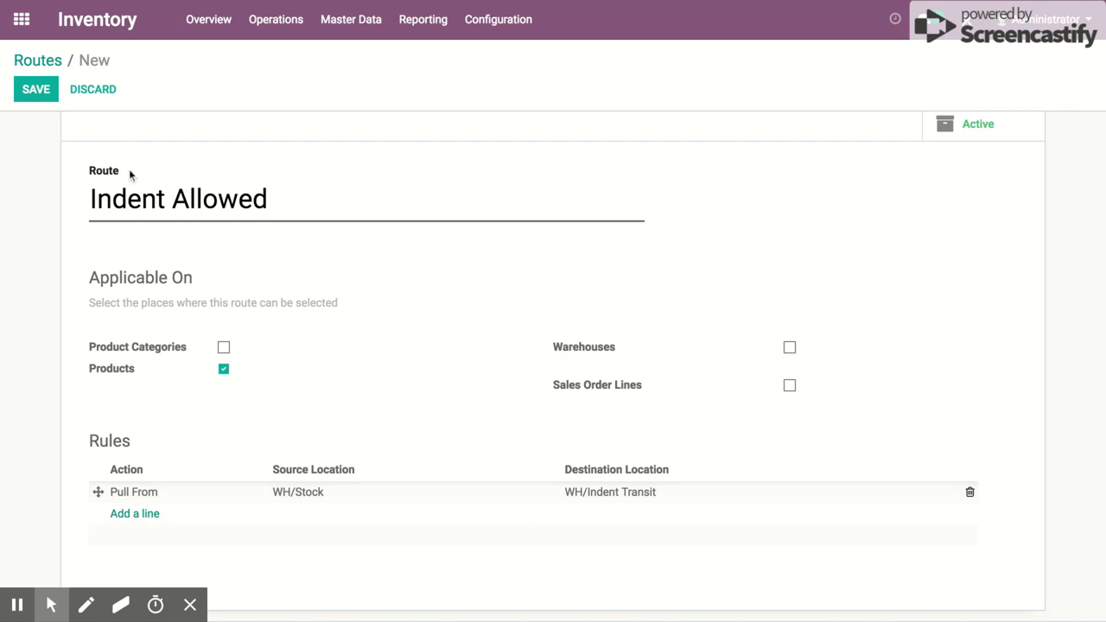
{"action": "left_click", "coordinate": [37, 95]}
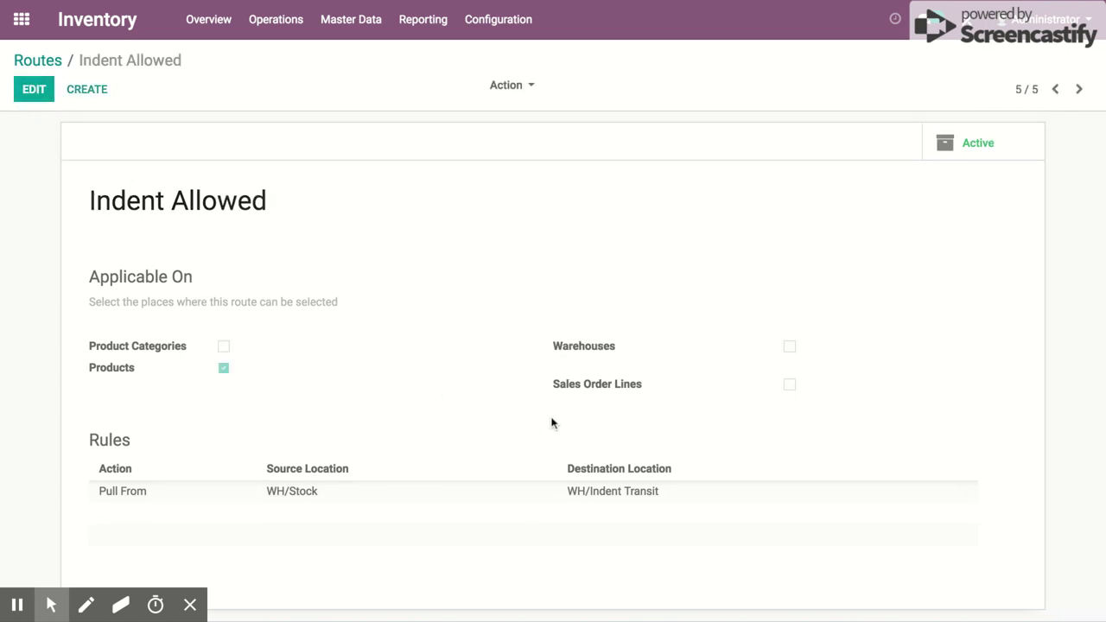
{"action": "left_click", "coordinate": [45, 64]}
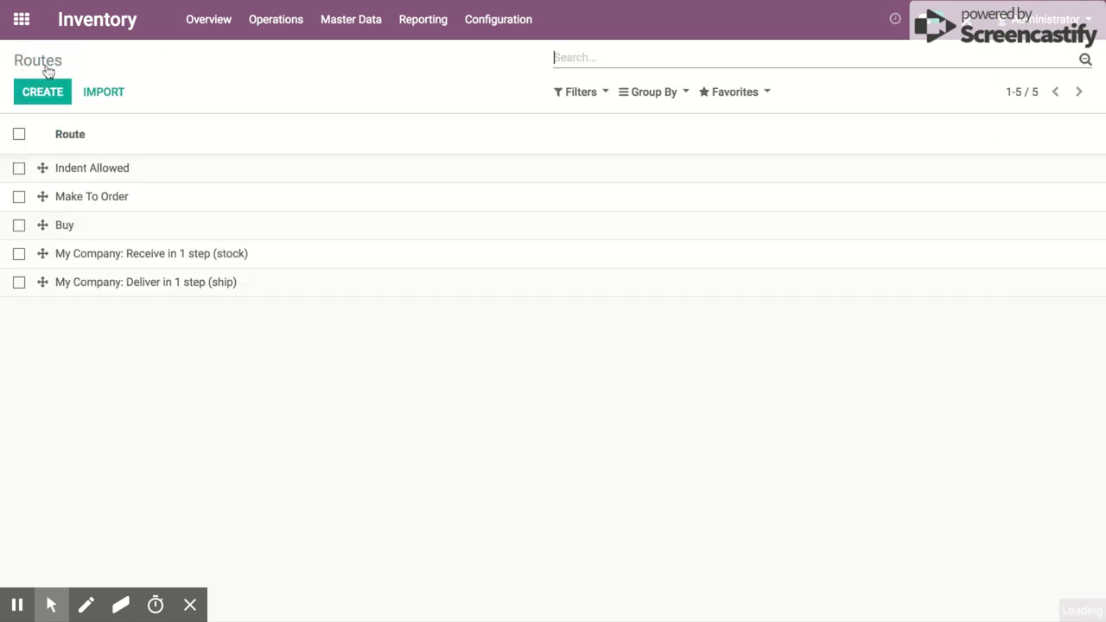
{"action": "left_click", "coordinate": [107, 24]}
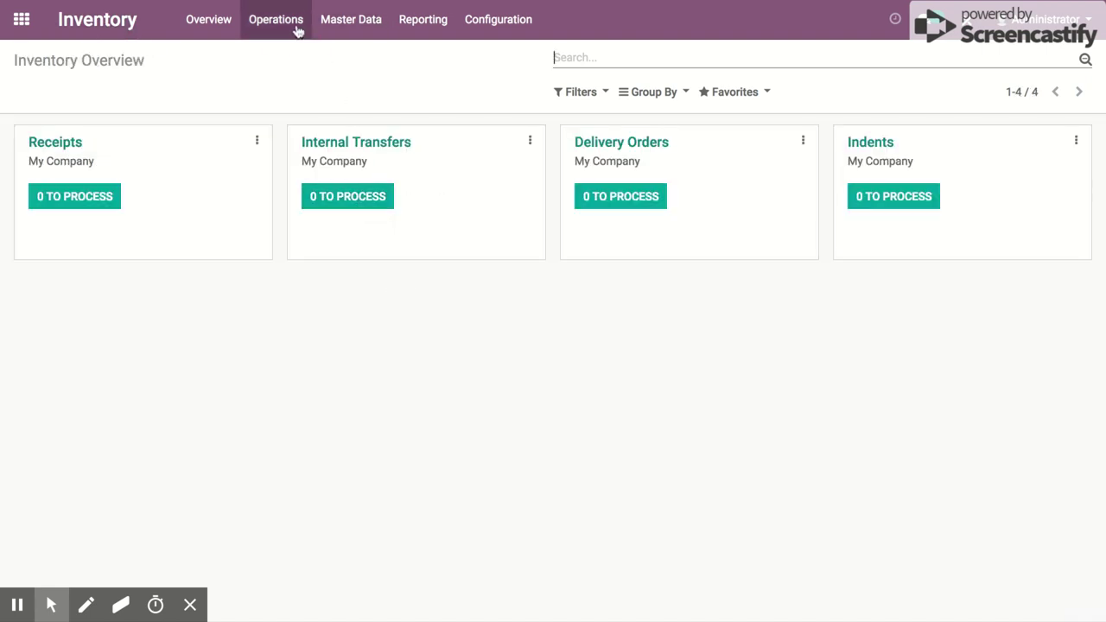
{"action": "left_click", "coordinate": [351, 19]}
{"action": "left_click", "coordinate": [354, 79]}
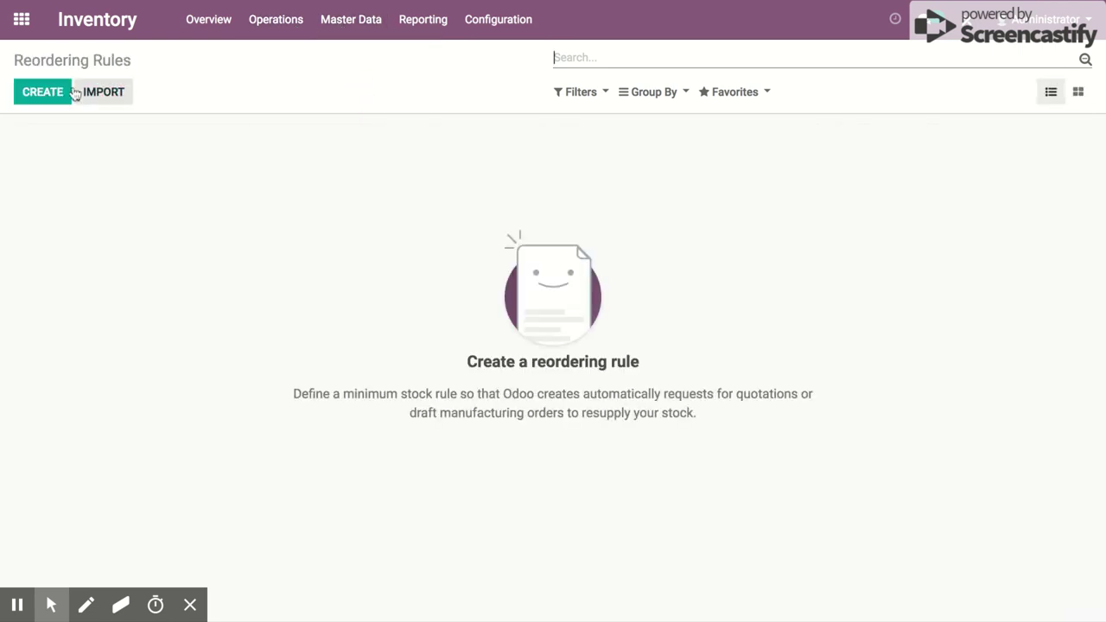
{"action": "left_click", "coordinate": [34, 99]}
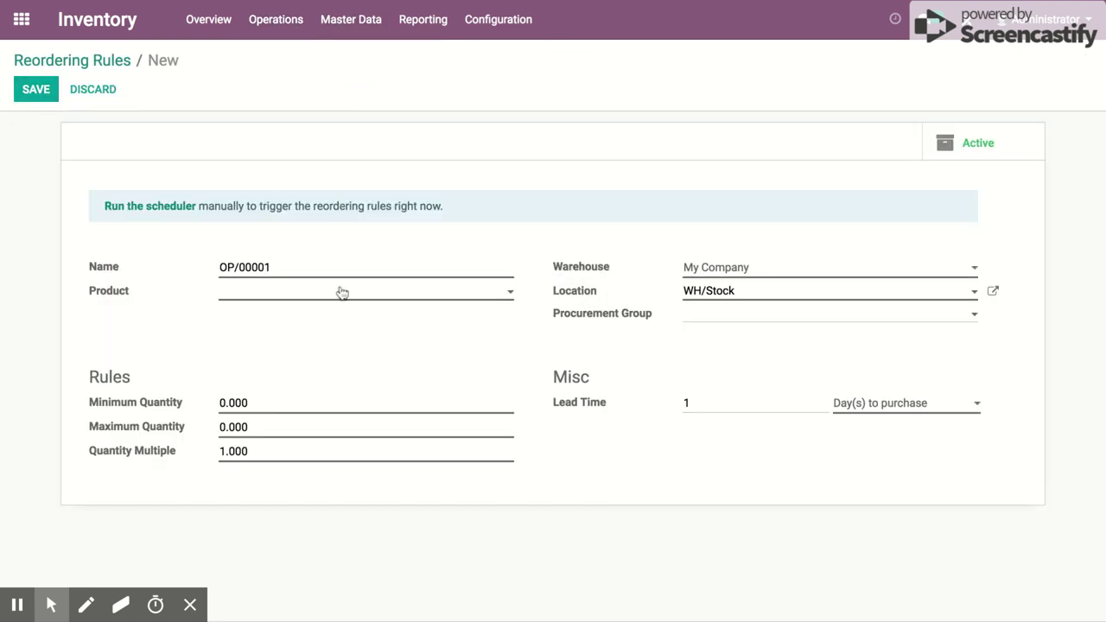
{"action": "left_click", "coordinate": [342, 294]}
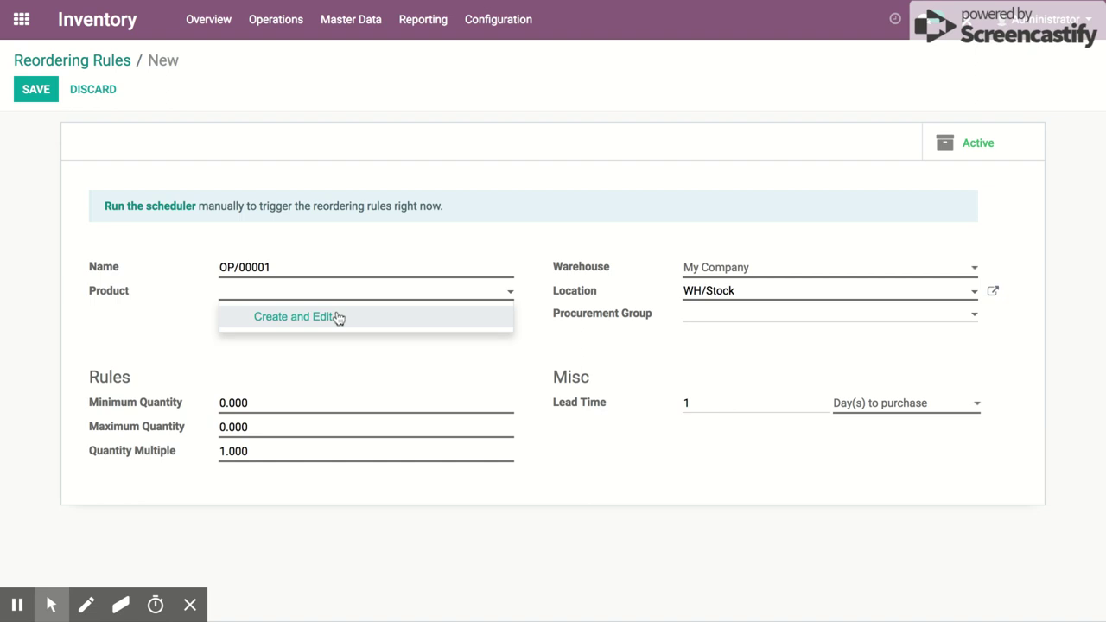
{"action": "type", "text": "Ma"}
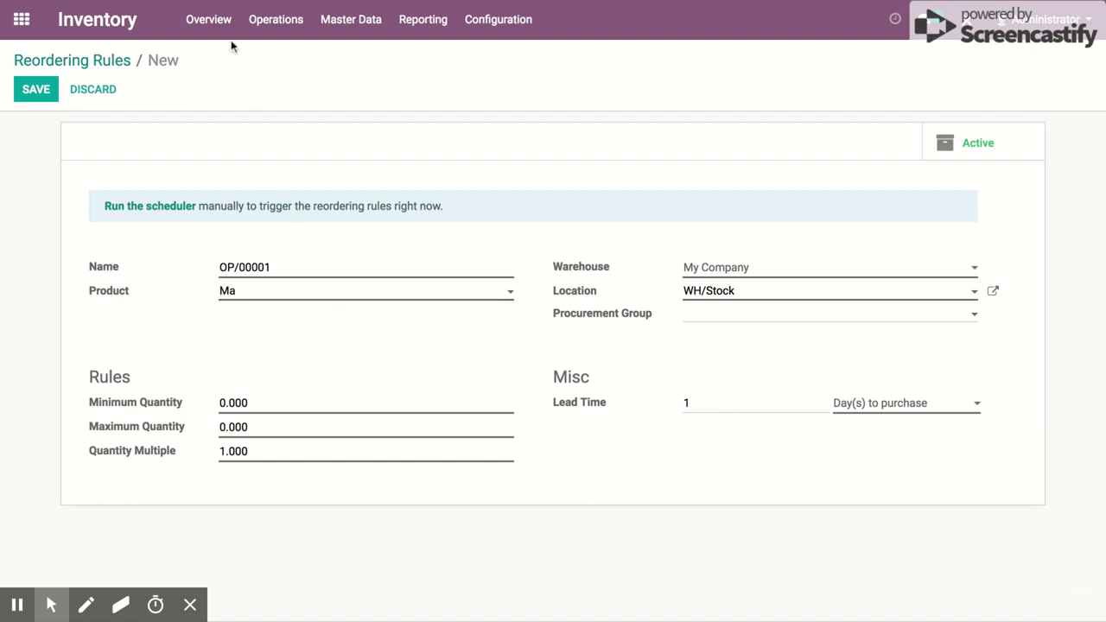
{"action": "left_click", "coordinate": [368, 25]}
{"action": "left_click", "coordinate": [372, 58]}
{"action": "left_click", "coordinate": [97, 60]}
- Start a new product from the product list and name it "Material"
{"action": "left_click", "coordinate": [322, 25]}
{"action": "left_click", "coordinate": [350, 59]}
{"action": "left_click", "coordinate": [40, 98]}
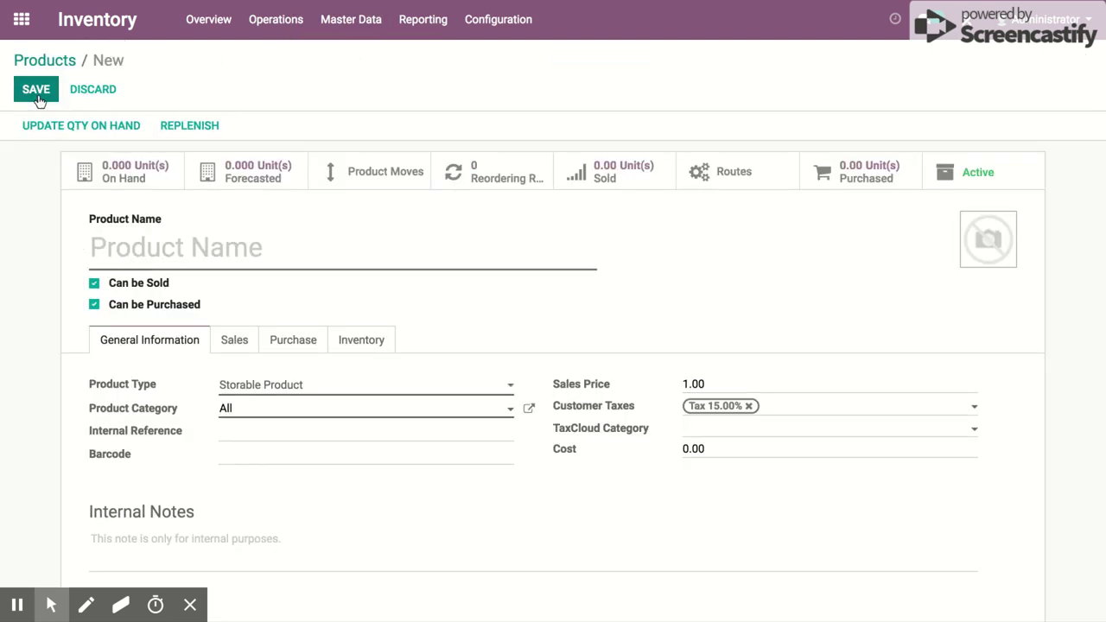
{"action": "type", "text": "Maer"}
{"action": "key", "text": "BackSpace"}
{"action": "key", "text": "BackSpace"}
{"action": "key", "text": "BackSpace"}
{"action": "key", "text": "BackSpace"}
{"action": "type", "text": "Mate"}
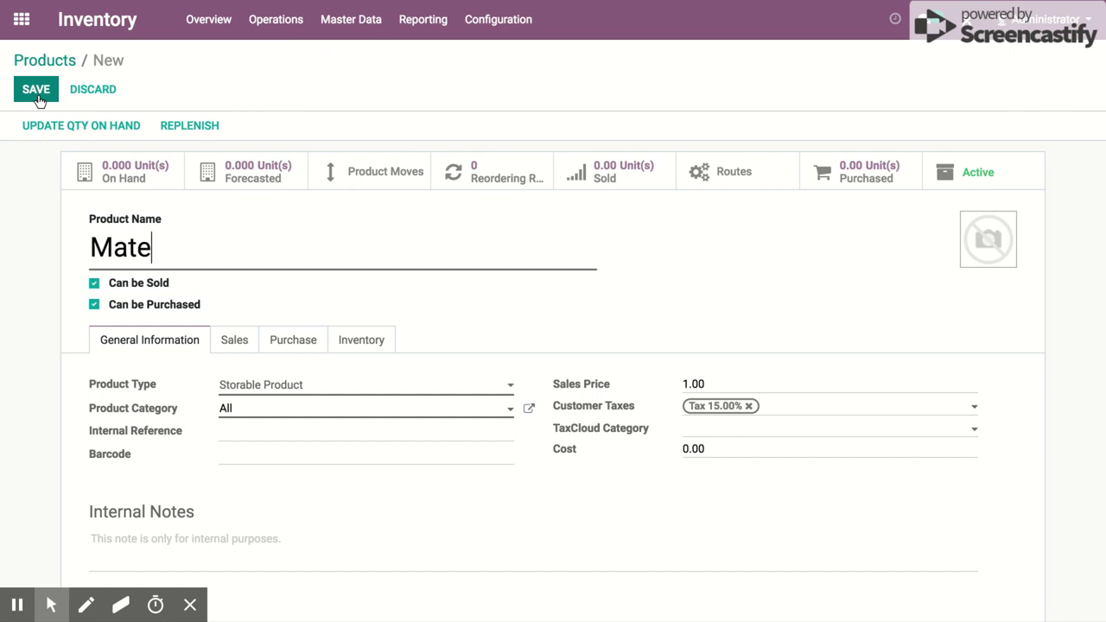
{"action": "type", "text": "rial"}
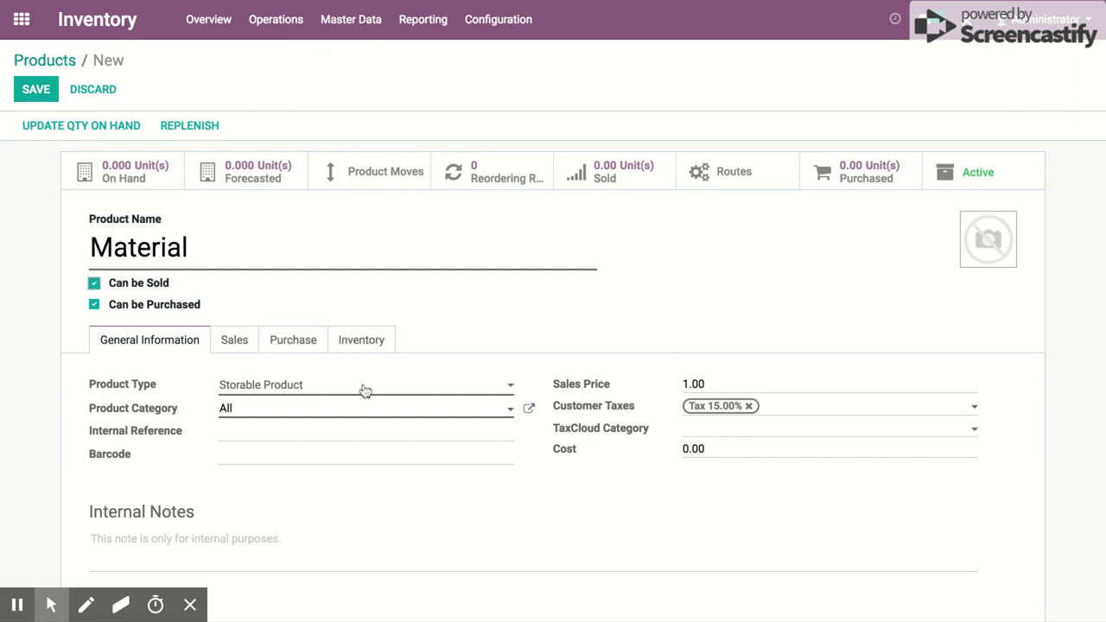
- Set the product's sales price to 100 and its cost to 70
{"action": "left_click", "coordinate": [772, 387]}
{"action": "type", "text": "1"}
{"action": "key", "text": "Tab"}
{"action": "type", "text": "70"}
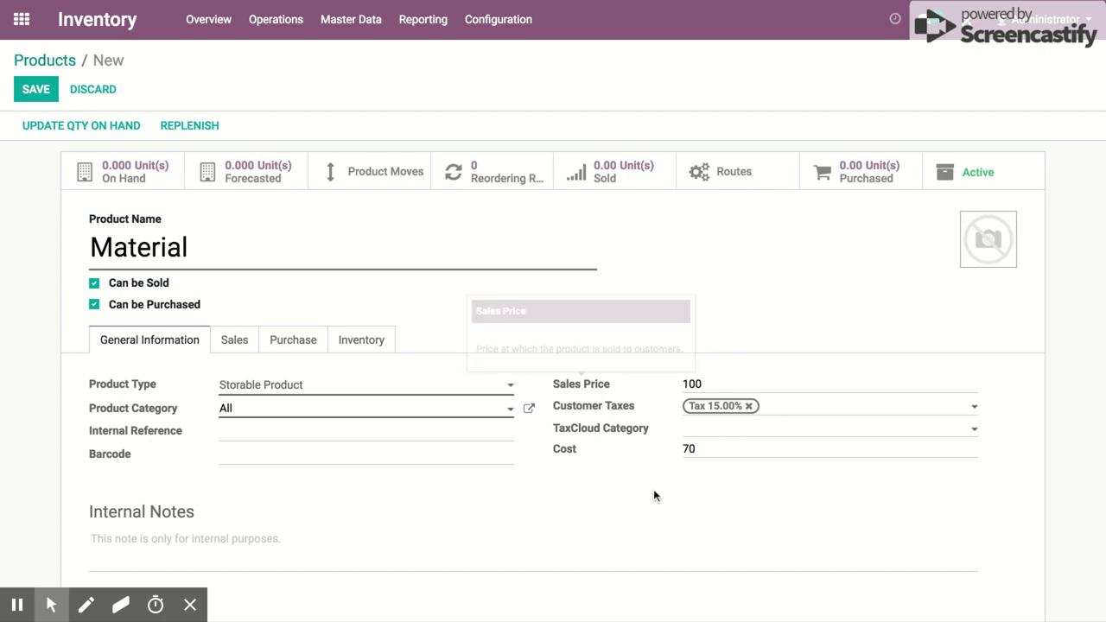
- Add a newly created vendor "Default Supplier" to the product with minimal quantity 1 and price 70
{"action": "left_click", "coordinate": [253, 344]}
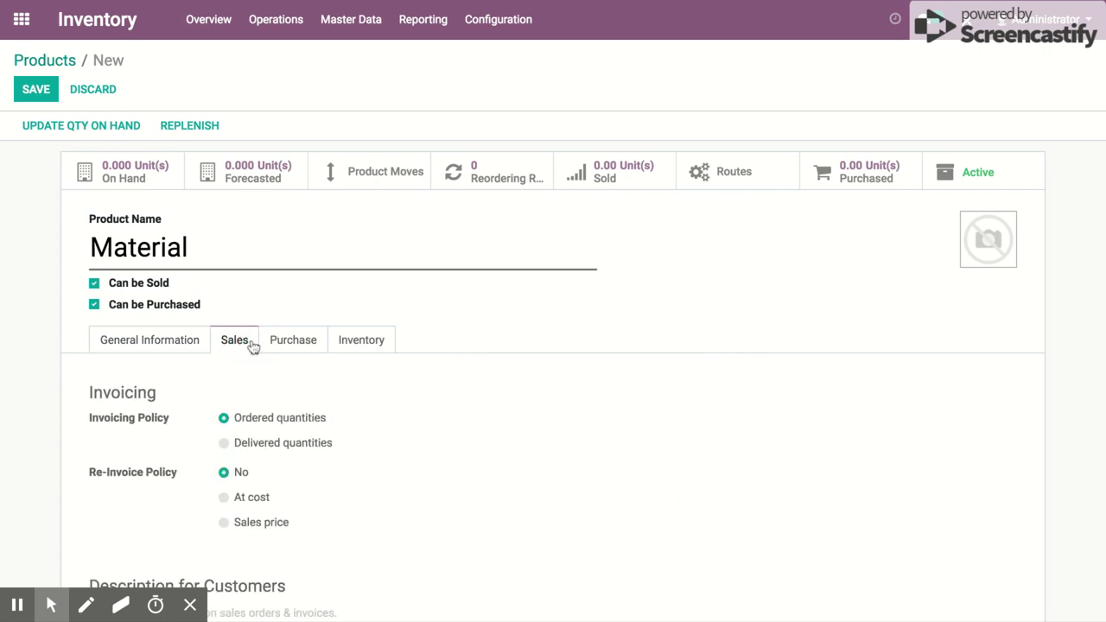
{"action": "left_click", "coordinate": [283, 343]}
{"action": "left_click", "coordinate": [139, 437]}
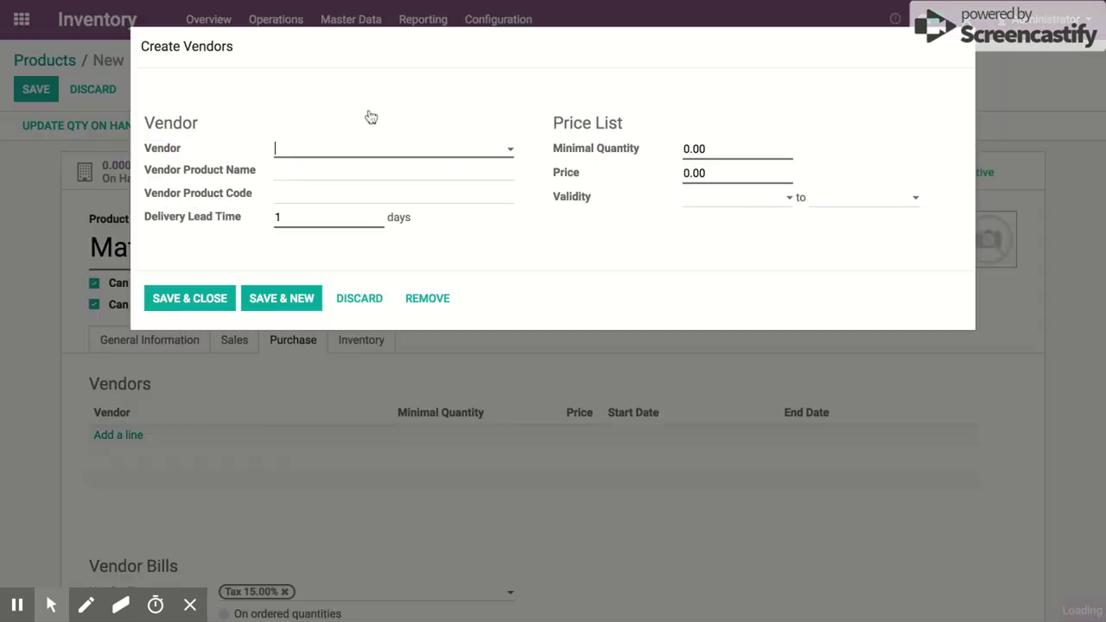
{"action": "type", "text": "Default Supplier"}
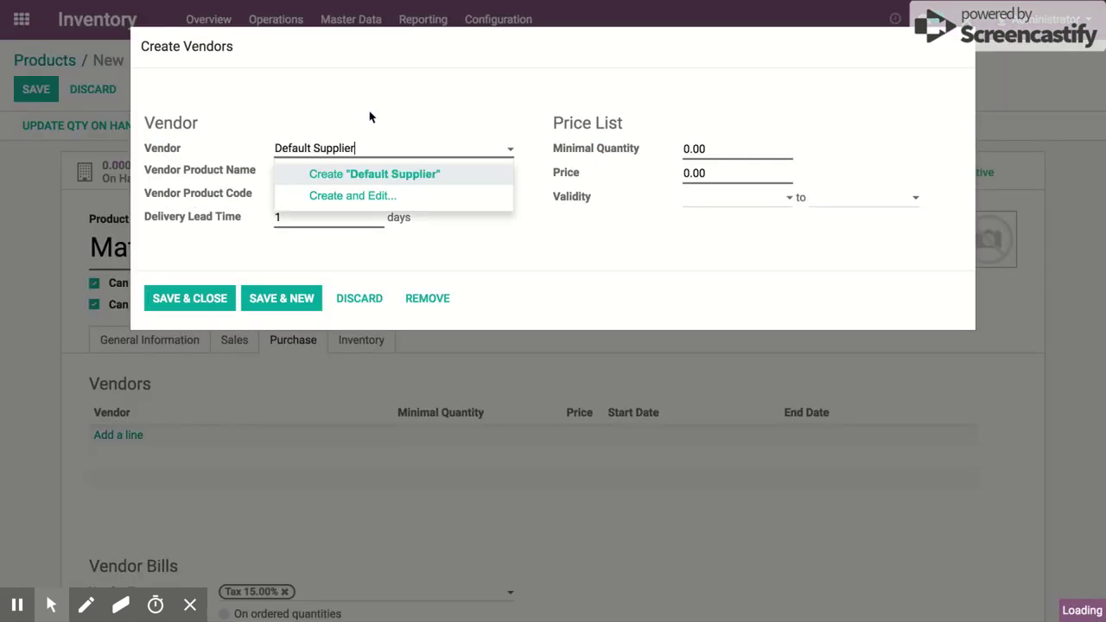
{"action": "key", "text": "Return"}
{"action": "left_click", "coordinate": [620, 139]}
{"action": "type", "text": "1"}
{"action": "key", "text": "Tab"}
{"action": "type", "text": "70"}
{"action": "key", "text": "Tab"}
{"action": "left_click", "coordinate": [191, 299]}
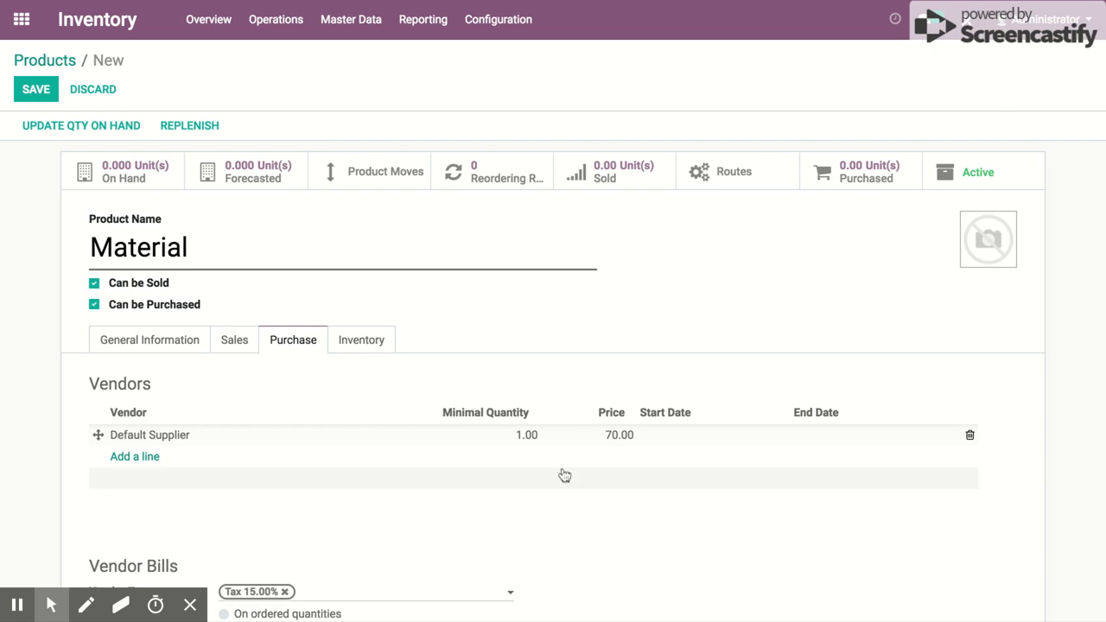
- Enable the Indent Allowed route for the Material product alongside Buy, and save the product
{"action": "left_click", "coordinate": [379, 344]}
{"action": "scroll", "coordinate": [435, 385], "scroll_direction": "down", "scroll_amount": 2}
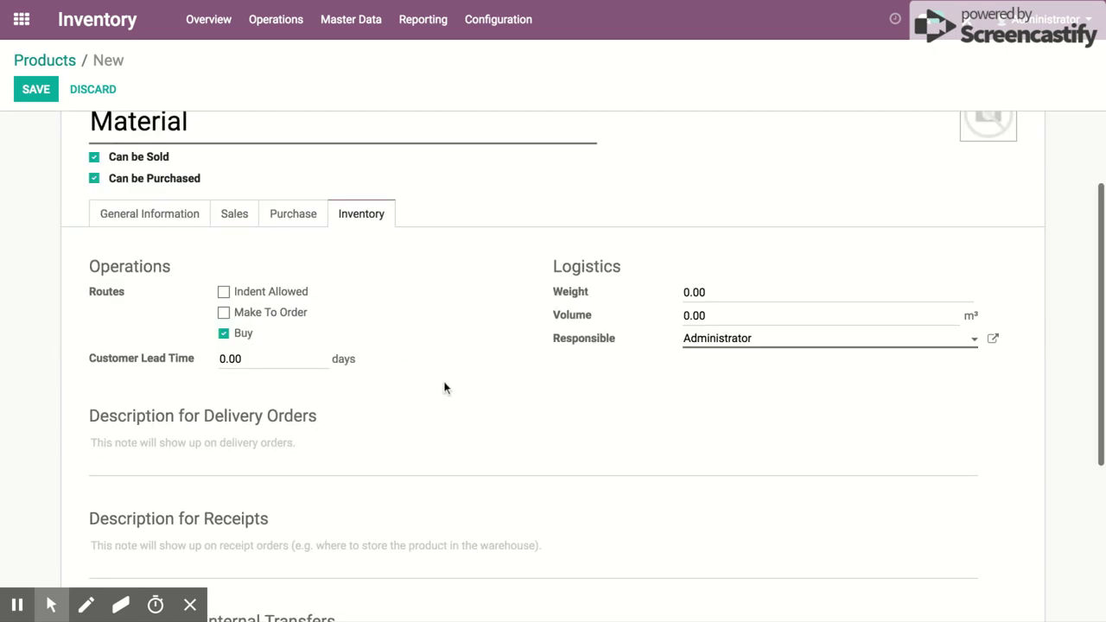
{"action": "left_click", "coordinate": [278, 297]}
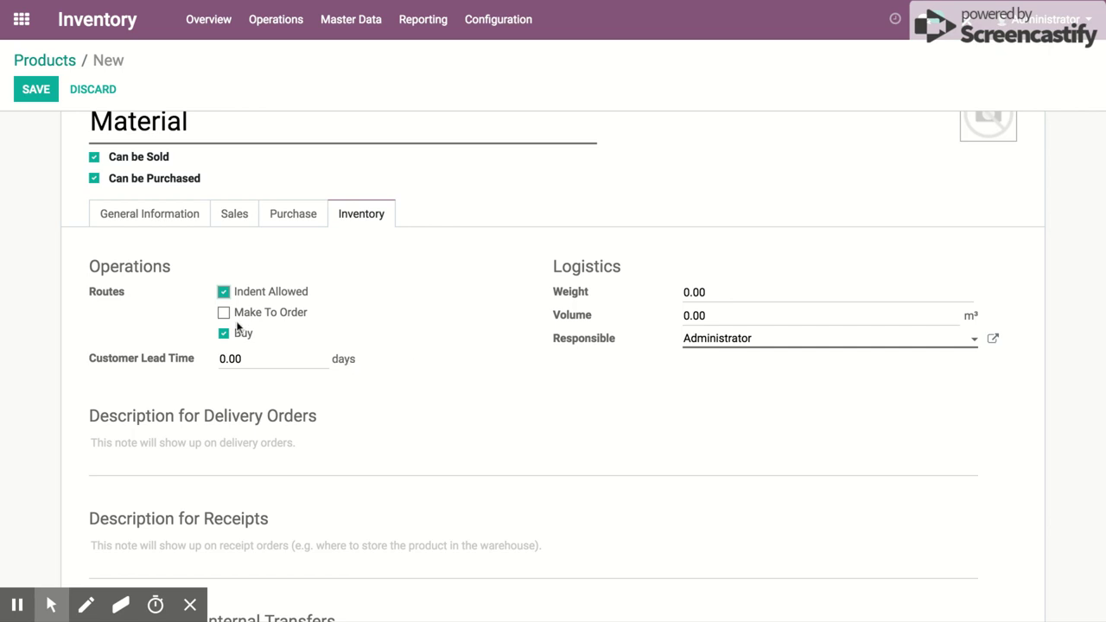
{"action": "scroll", "coordinate": [290, 333], "scroll_direction": "down", "scroll_amount": 3}
{"action": "scroll", "coordinate": [289, 333], "scroll_direction": "up", "scroll_amount": 5}
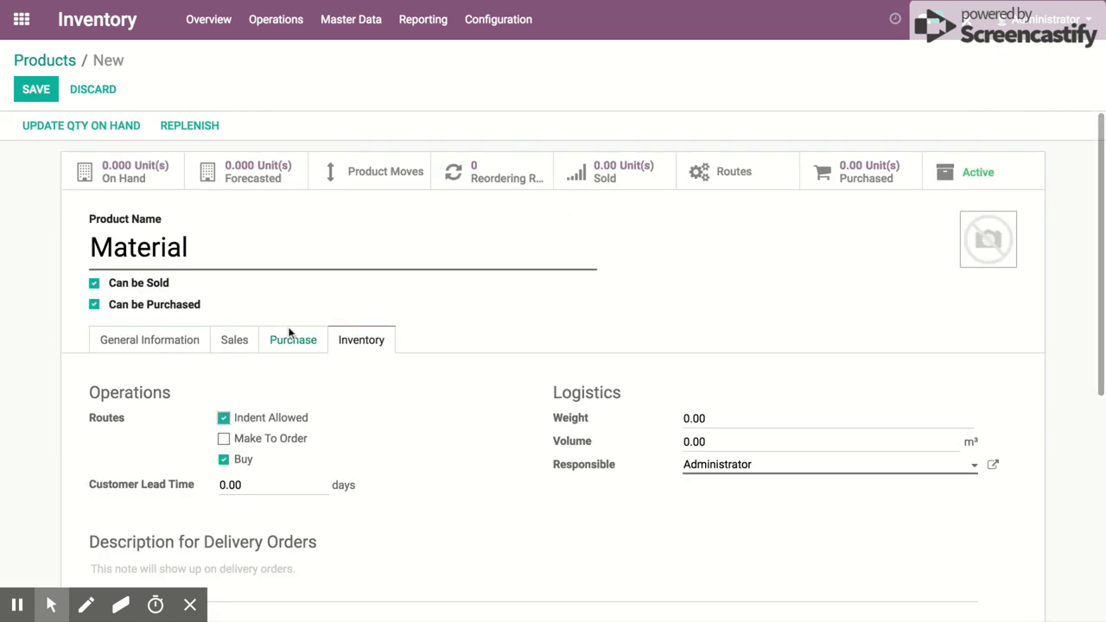
{"action": "left_click", "coordinate": [36, 90]}
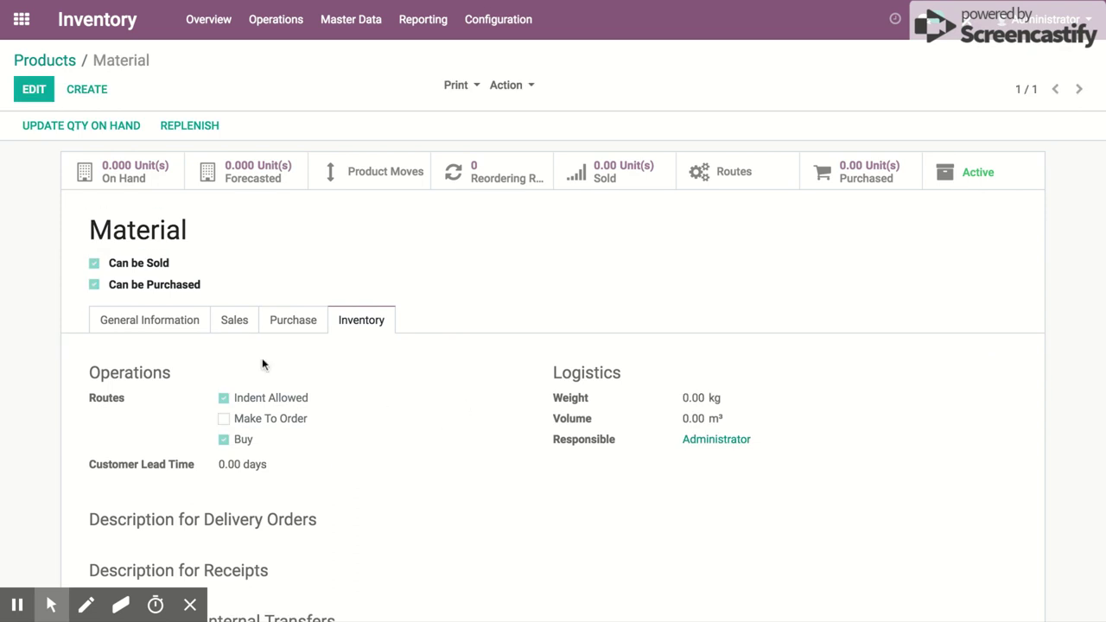
- Create and save a reordering rule for Material at WH/Stock, keeping the default quantities
{"action": "left_click", "coordinate": [195, 332]}
{"action": "left_click", "coordinate": [518, 180]}
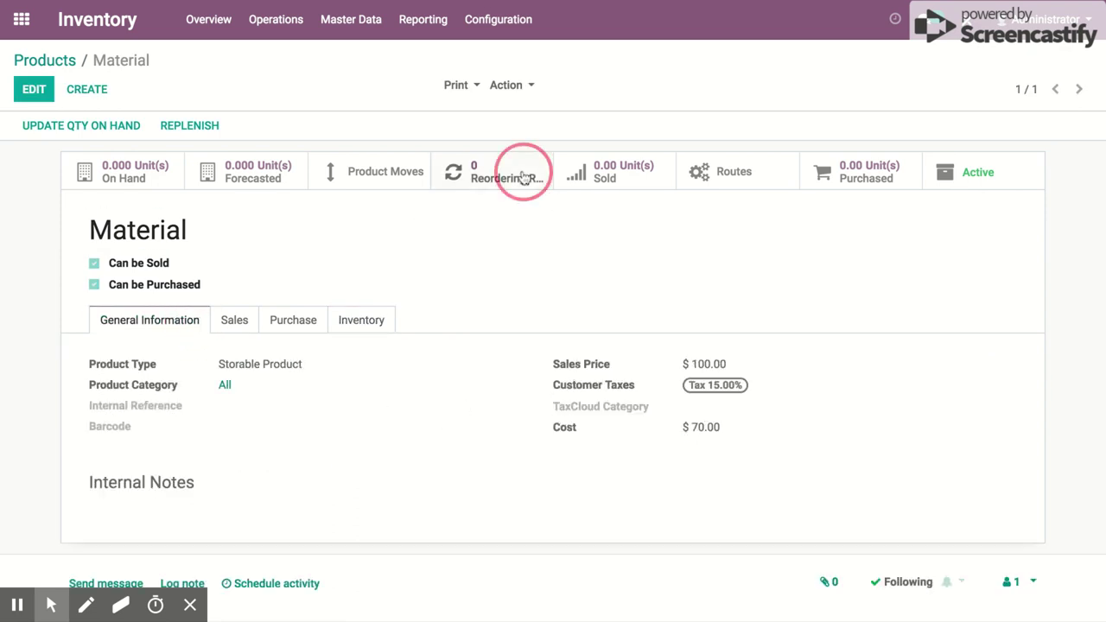
{"action": "left_click", "coordinate": [45, 93]}
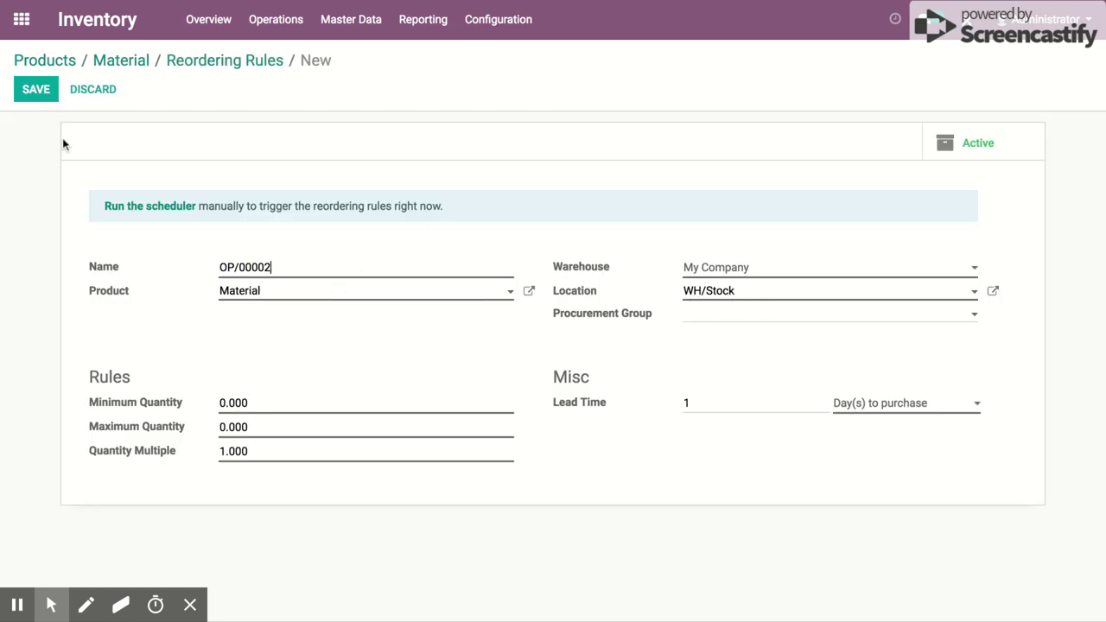
{"action": "left_click", "coordinate": [40, 100]}
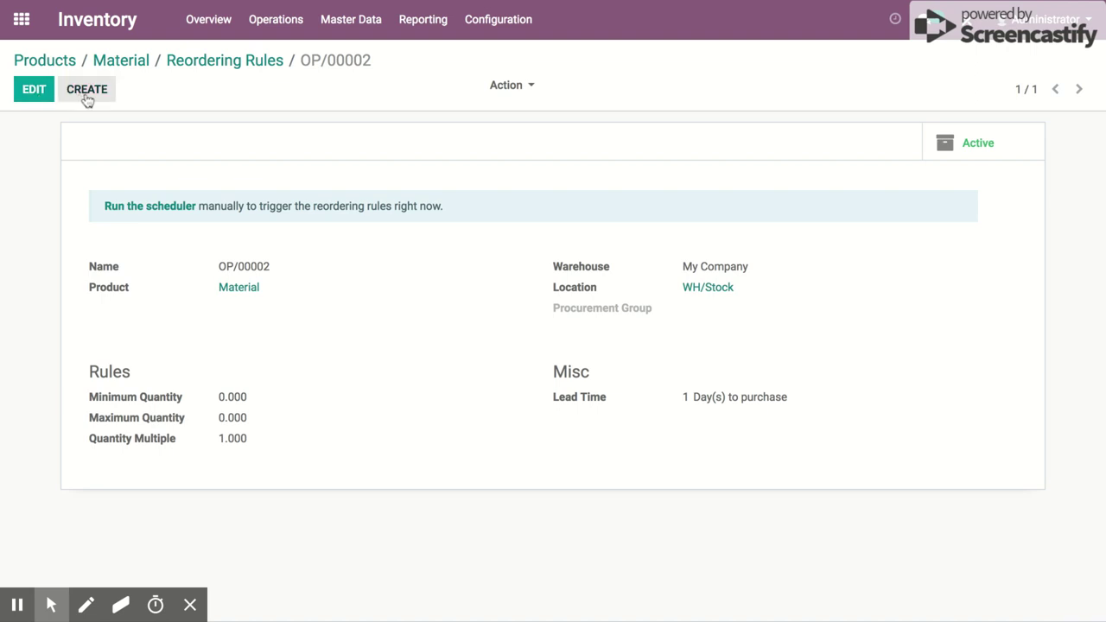
- Create and save a second reordering rule for Material with the location WH/Indent Transit
{"action": "left_click", "coordinate": [88, 99]}
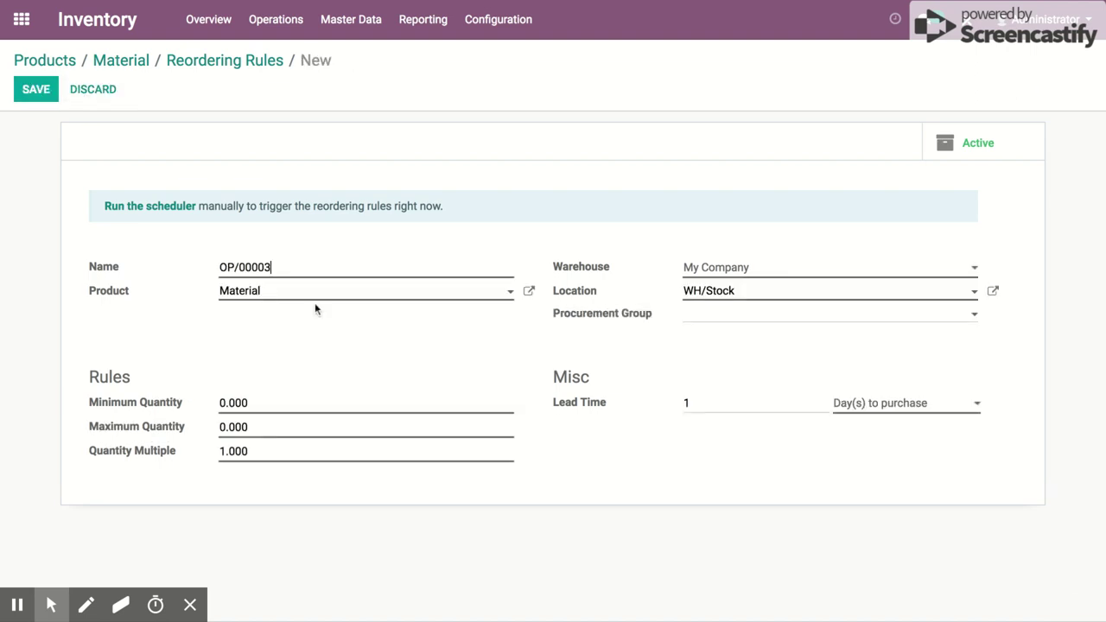
{"action": "left_click", "coordinate": [835, 292]}
{"action": "key", "text": "BackSpace"}
{"action": "key", "text": "BackSpace"}
{"action": "key", "text": "BackSpace"}
{"action": "key", "text": "BackSpace"}
{"action": "key", "text": "BackSpace"}
{"action": "key", "text": "BackSpace"}
{"action": "key", "text": "BackSpace"}
{"action": "key", "text": "BackSpace"}
{"action": "type", "text": "Tr"}
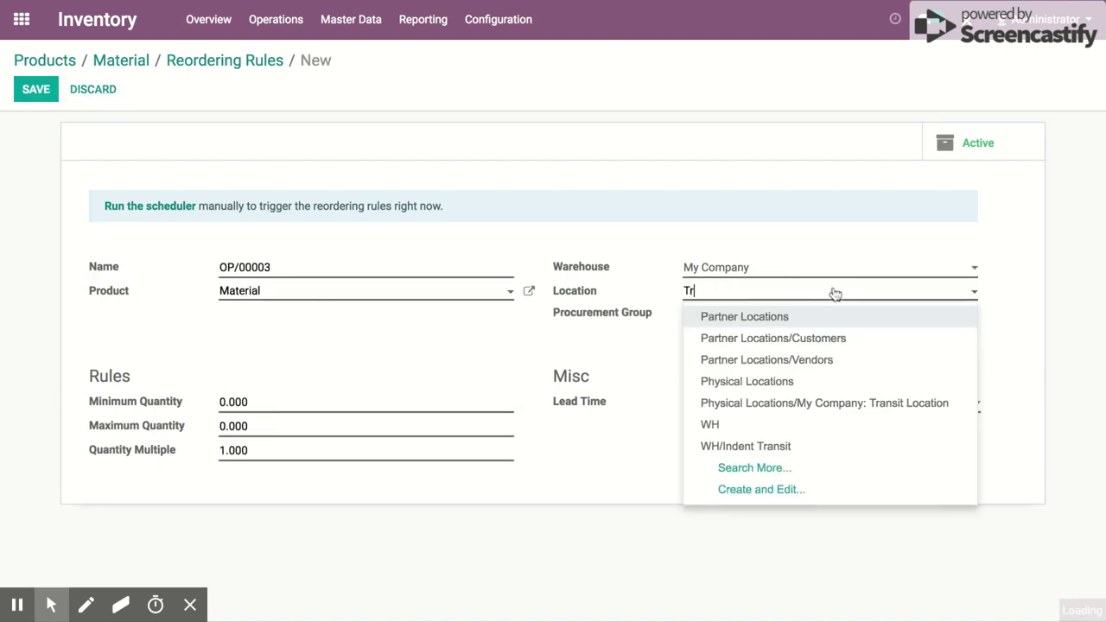
{"action": "key", "text": "Return"}
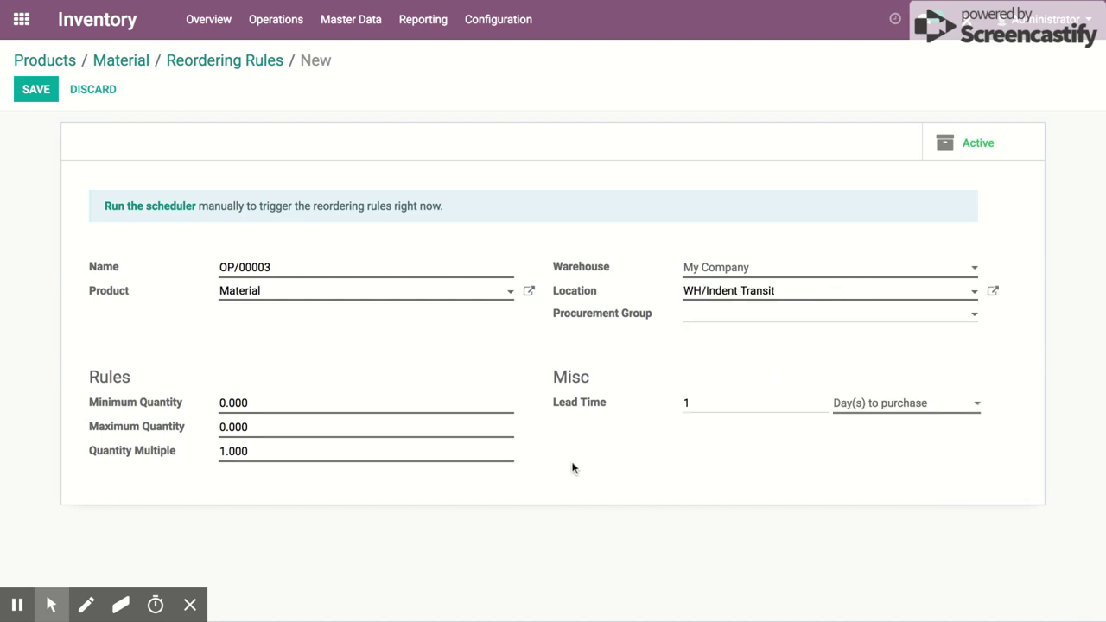
{"action": "left_click", "coordinate": [36, 90]}
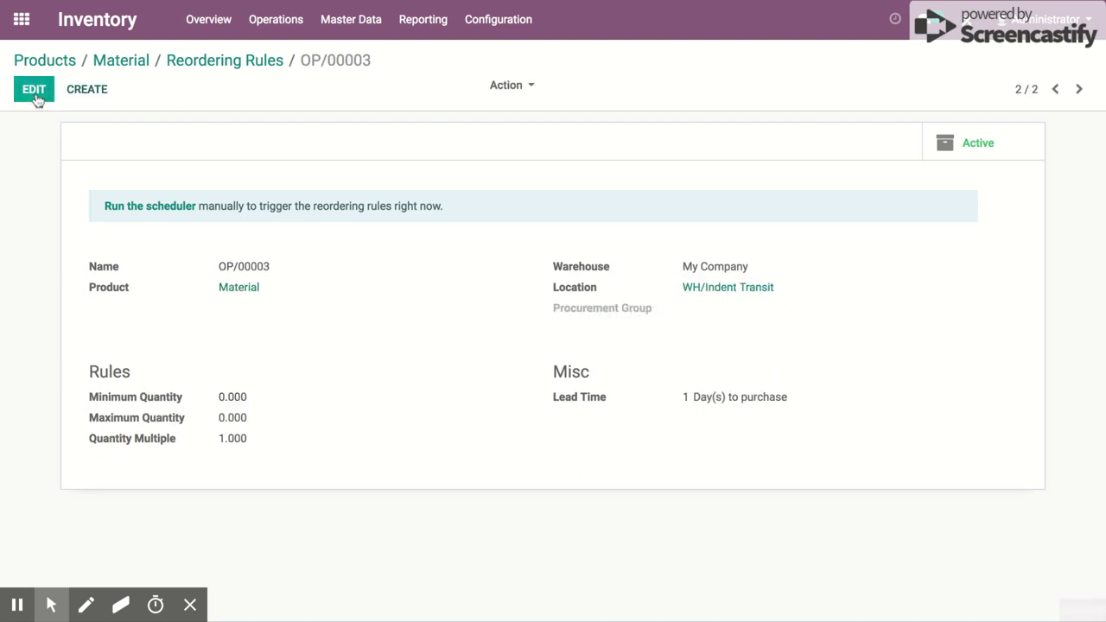
- Leave the reordering rules and start a new transfer for the My Company: Indents operation type
{"action": "left_click", "coordinate": [199, 65]}
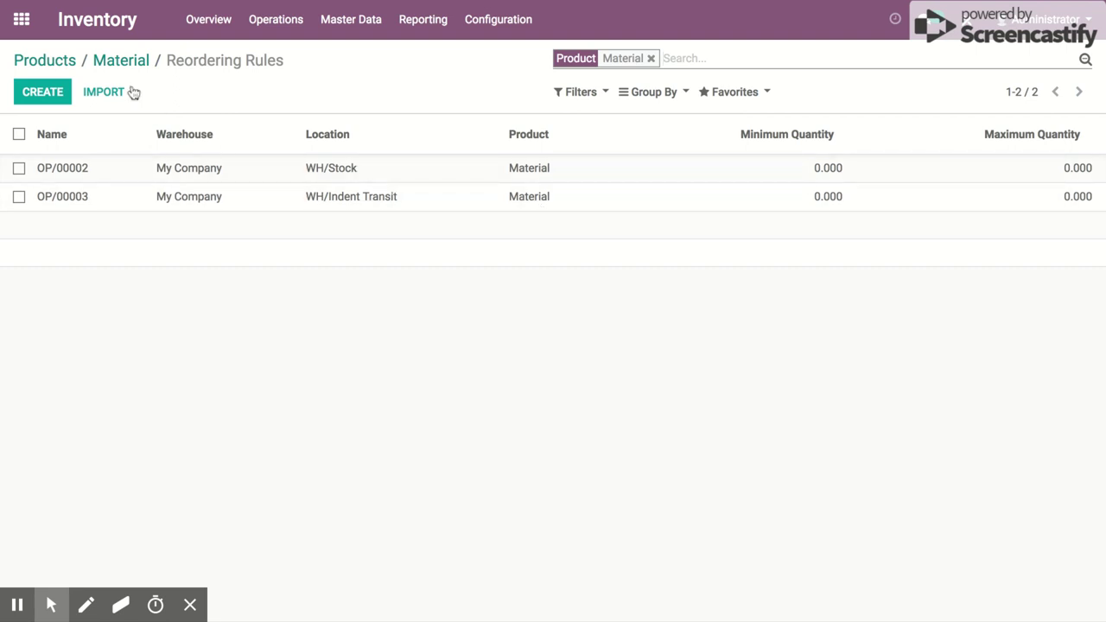
{"action": "left_click", "coordinate": [116, 64]}
{"action": "left_click", "coordinate": [39, 50]}
{"action": "left_click", "coordinate": [21, 19]}
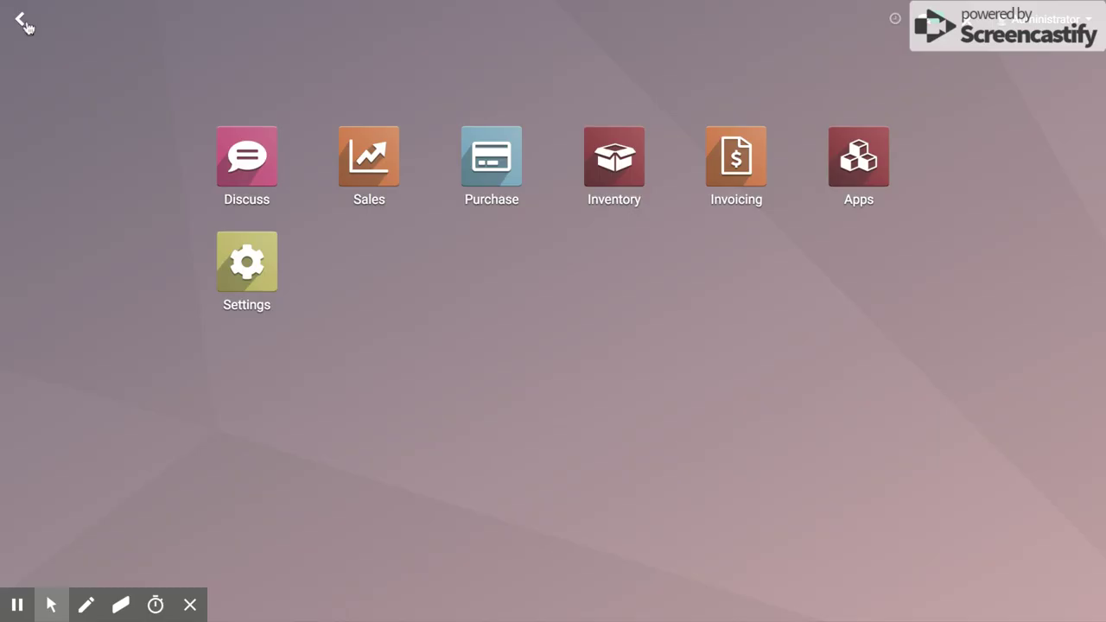
{"action": "left_click", "coordinate": [626, 173]}
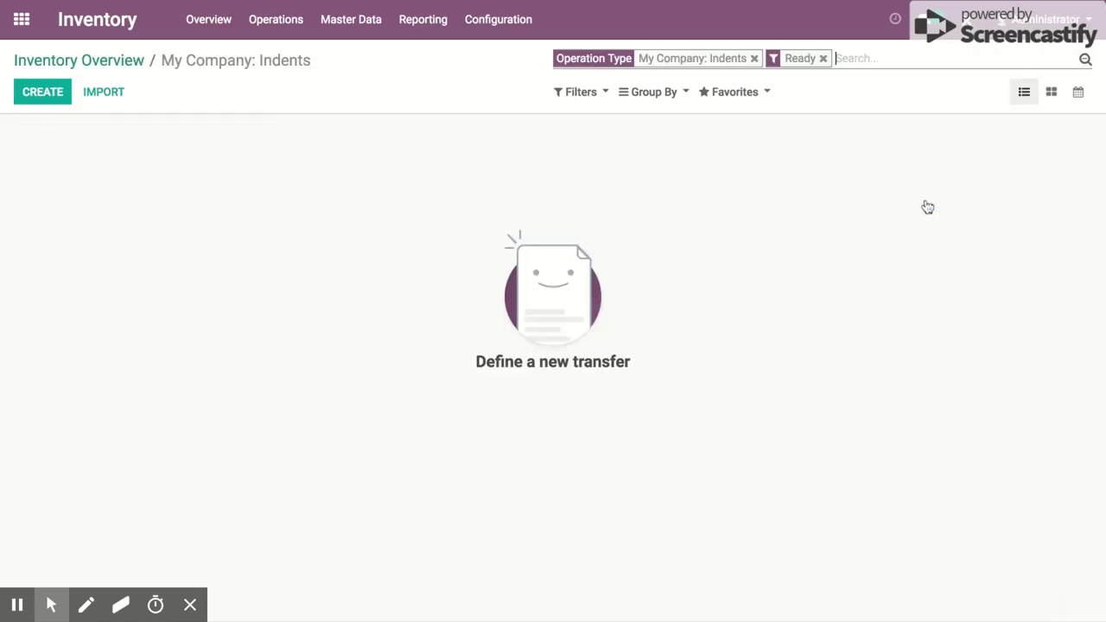
{"action": "left_click", "coordinate": [43, 92]}
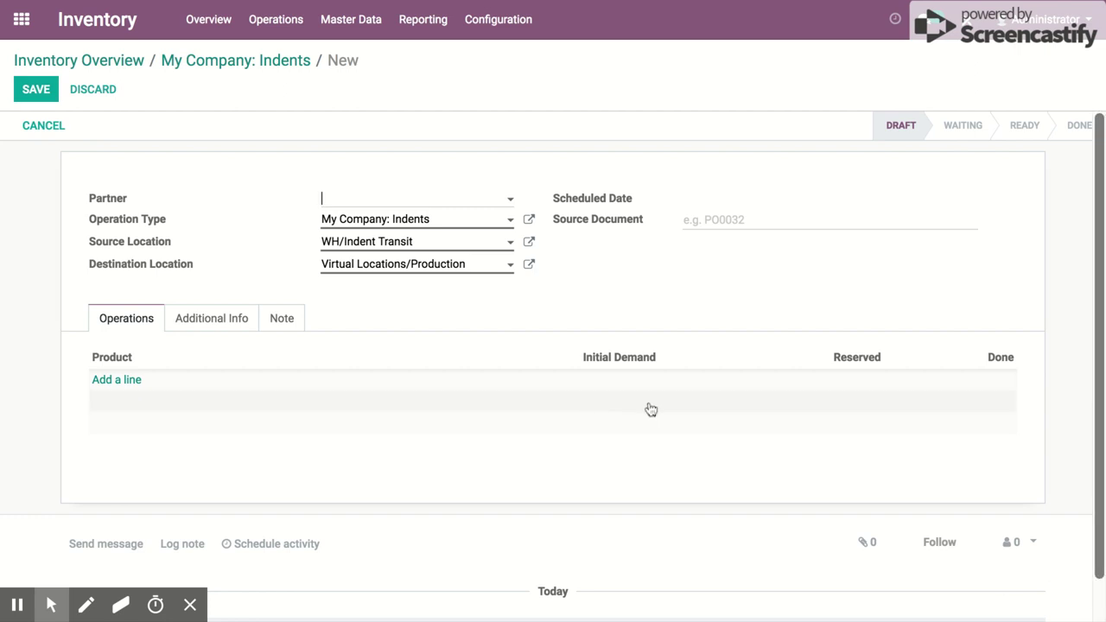
- Customize the transfer form's operations list by adding the existing Supply Method field between the Product and Done columns
{"action": "left_click", "coordinate": [967, 20]}
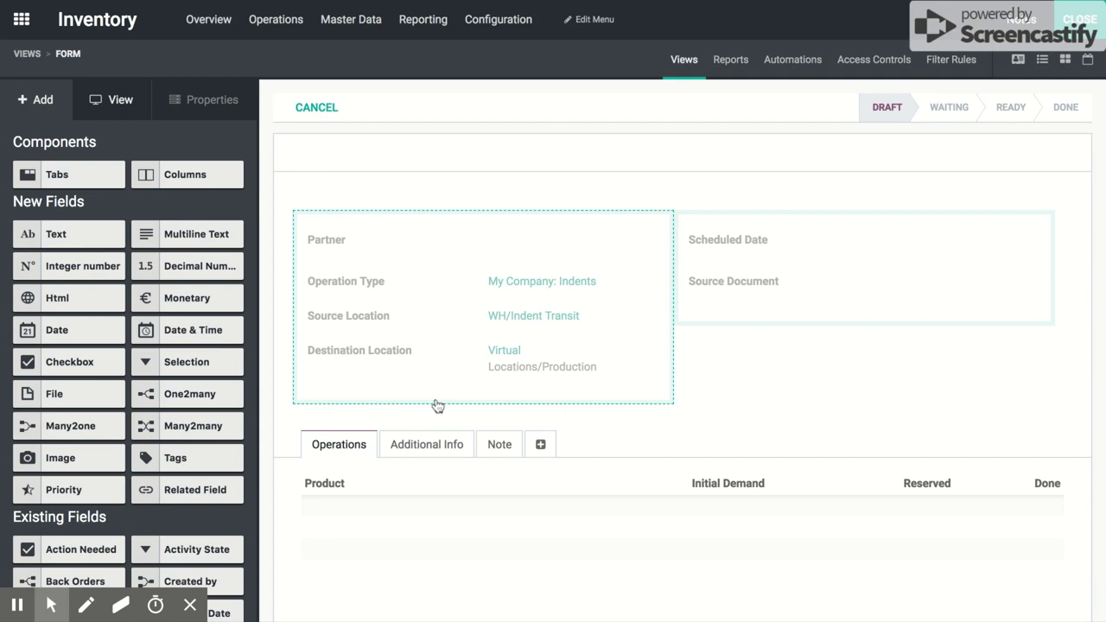
{"action": "scroll", "coordinate": [519, 435], "scroll_direction": "down", "scroll_amount": 2}
{"action": "left_click", "coordinate": [579, 372]}
{"action": "left_click", "coordinate": [627, 367]}
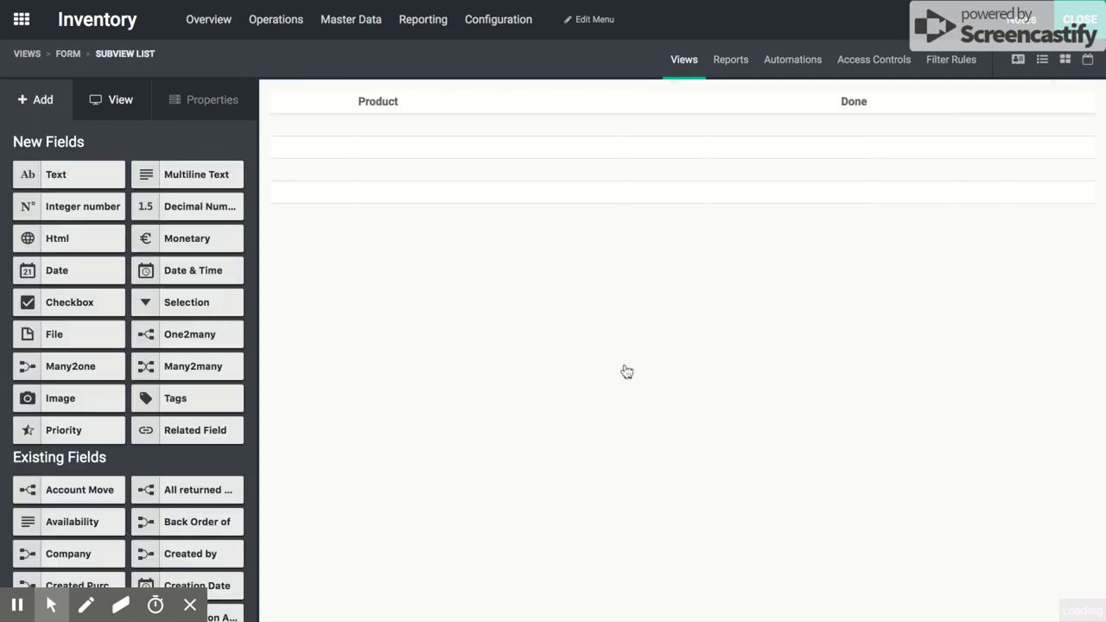
{"action": "scroll", "coordinate": [130, 475], "scroll_direction": "down", "scroll_amount": 8}
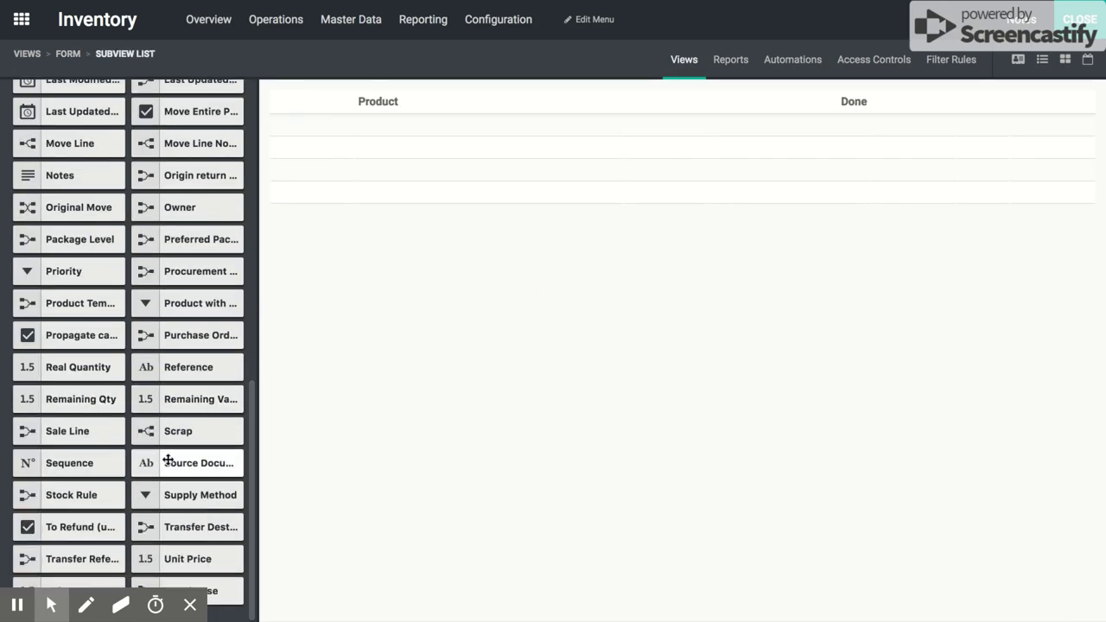
{"action": "left_click_drag", "start_coordinate": [151, 498], "coordinate": [642, 104]}
{"action": "left_click", "coordinate": [643, 105]}
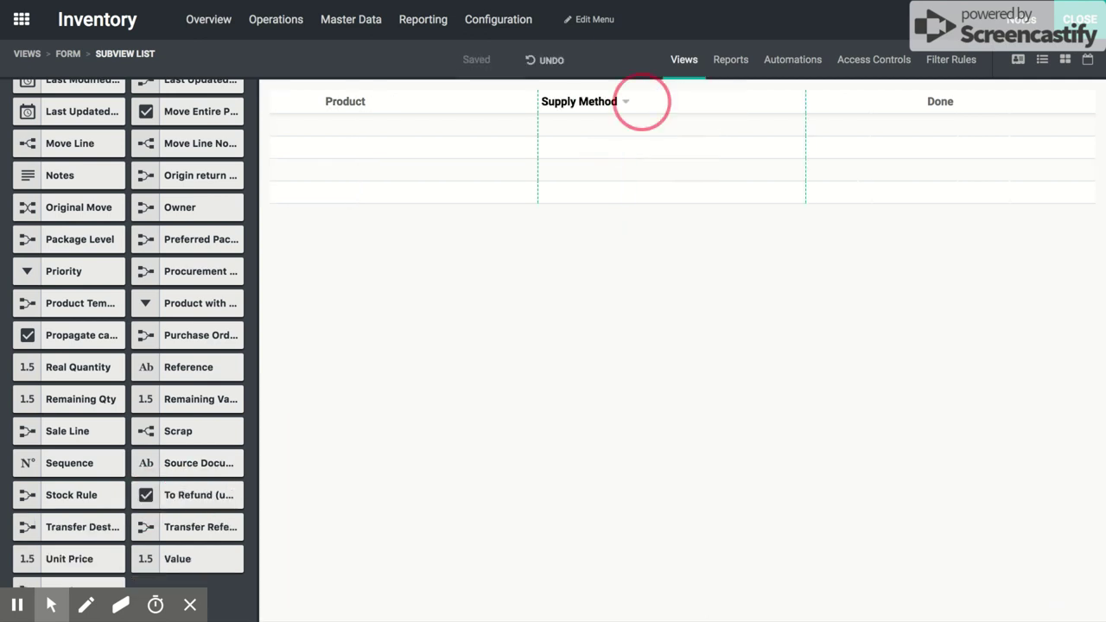
- Relabel the Supply Method column as Indent Type and close the form customization
{"action": "triple_click", "coordinate": [193, 264]}
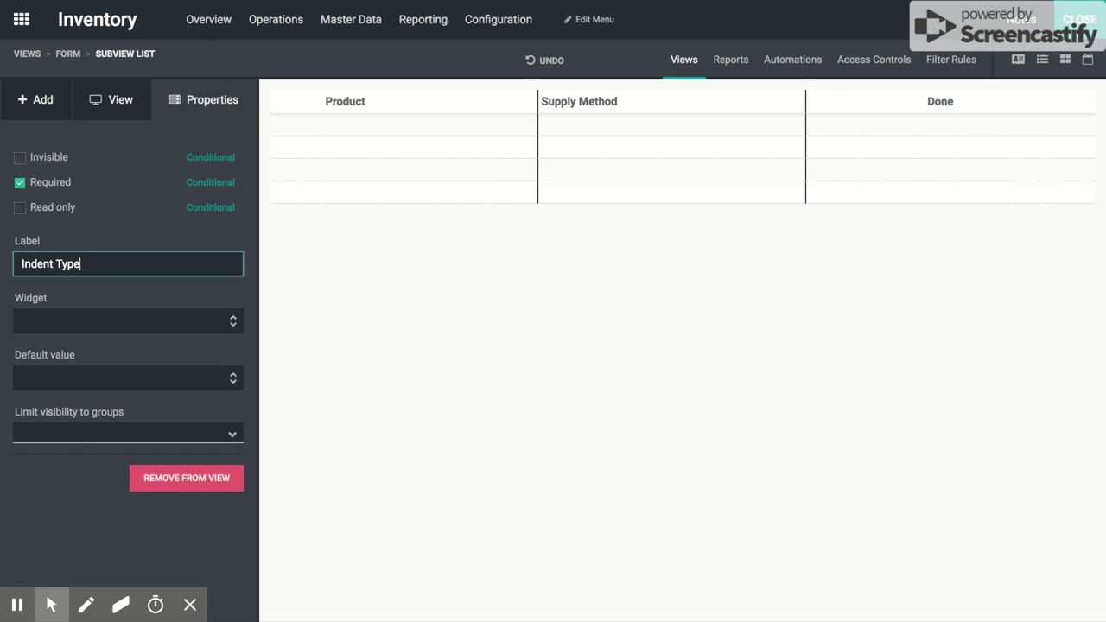
{"action": "key", "text": "Return"}
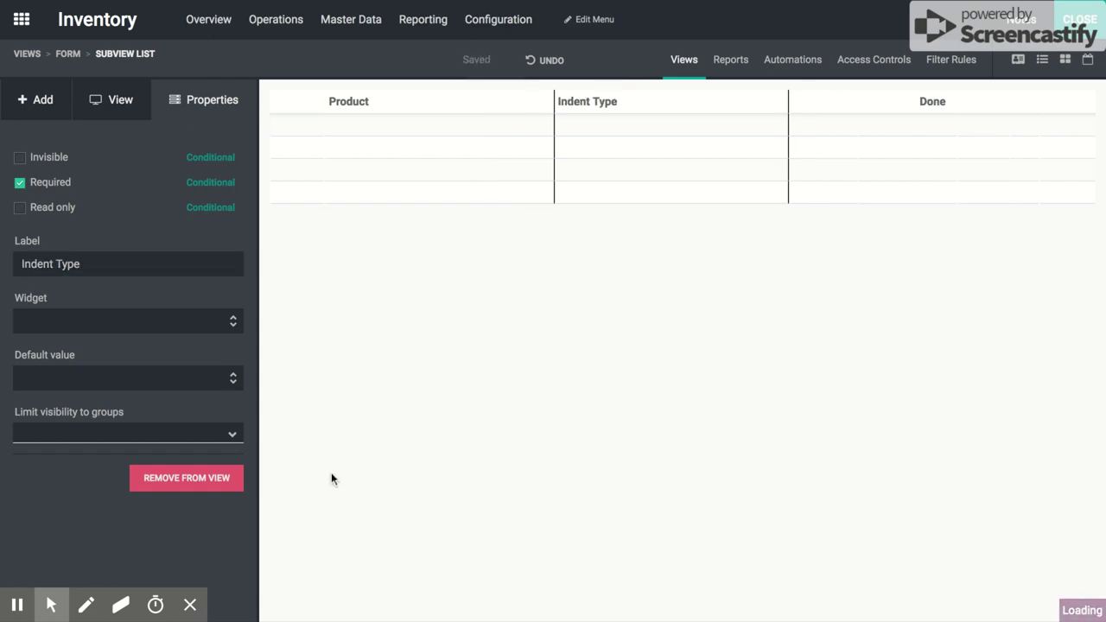
{"action": "left_click", "coordinate": [605, 102]}
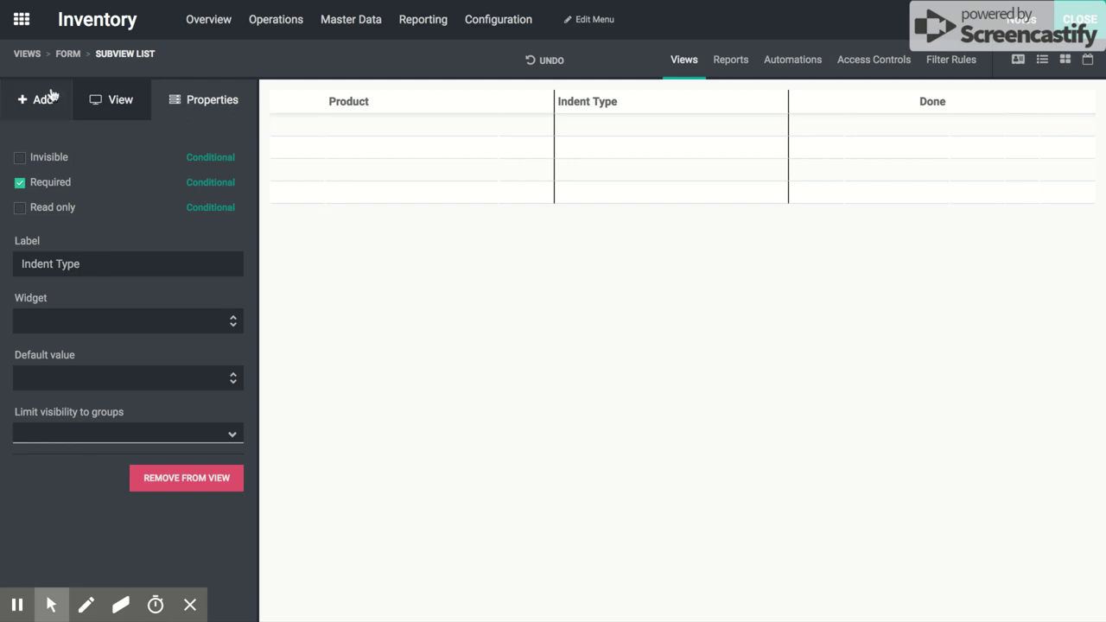
{"action": "left_click", "coordinate": [114, 100]}
{"action": "left_click", "coordinate": [19, 107]}
{"action": "left_click_drag", "start_coordinate": [236, 223], "coordinate": [610, 381]}
{"action": "left_click", "coordinate": [1080, 22]}
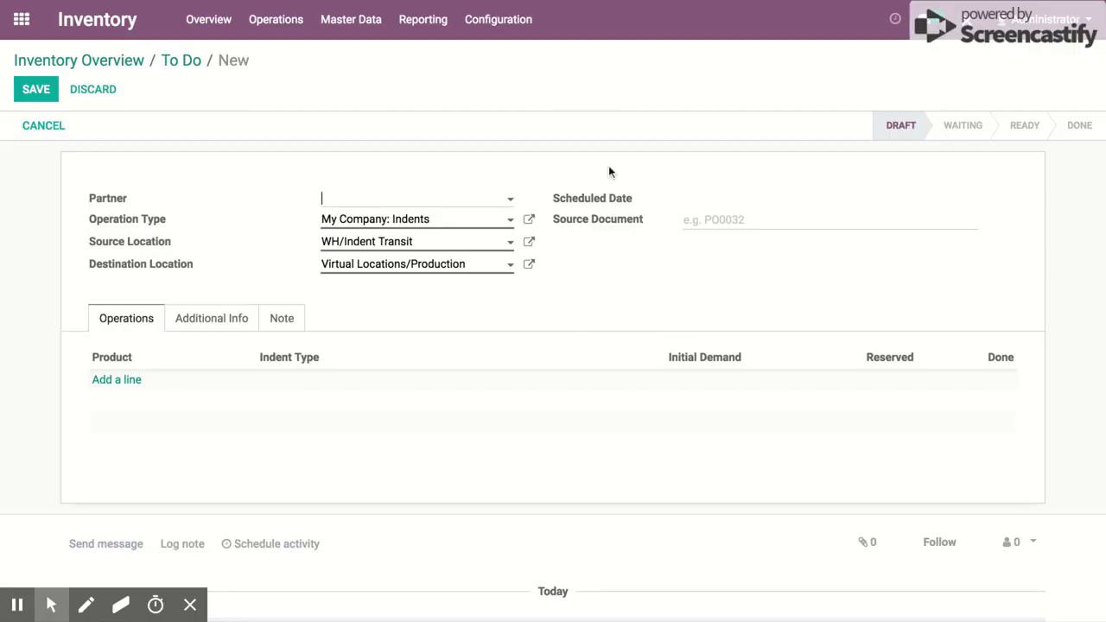
- Set the new indent's partner to Administrator and add an operation line for the product Material
{"action": "left_click", "coordinate": [478, 200]}
{"action": "left_click", "coordinate": [477, 223]}
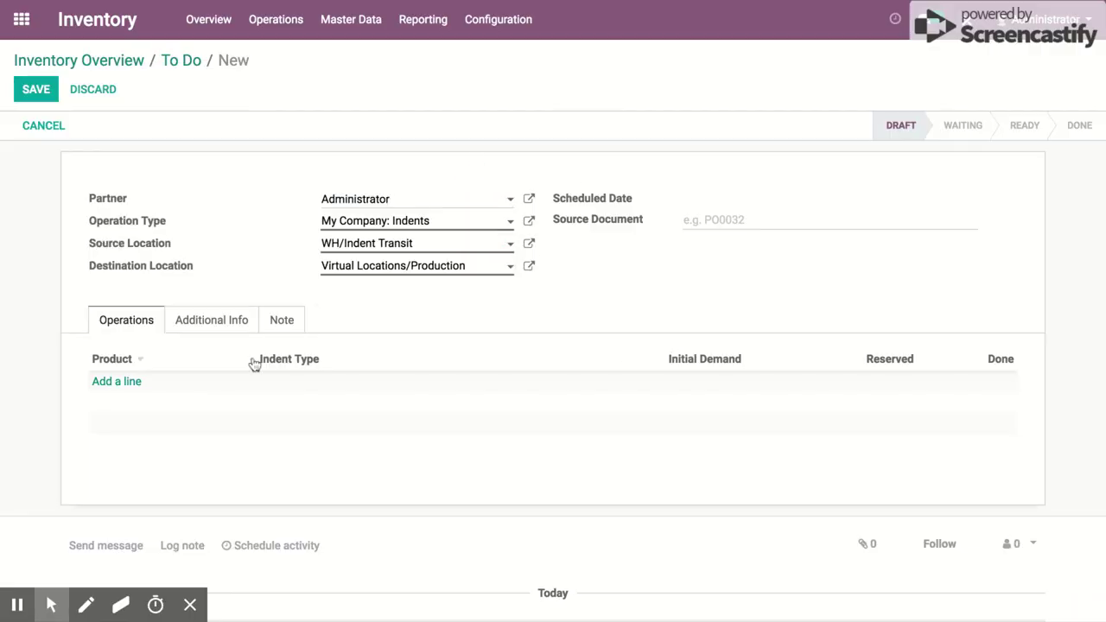
{"action": "left_click", "coordinate": [125, 380]}
{"action": "left_click", "coordinate": [153, 388]}
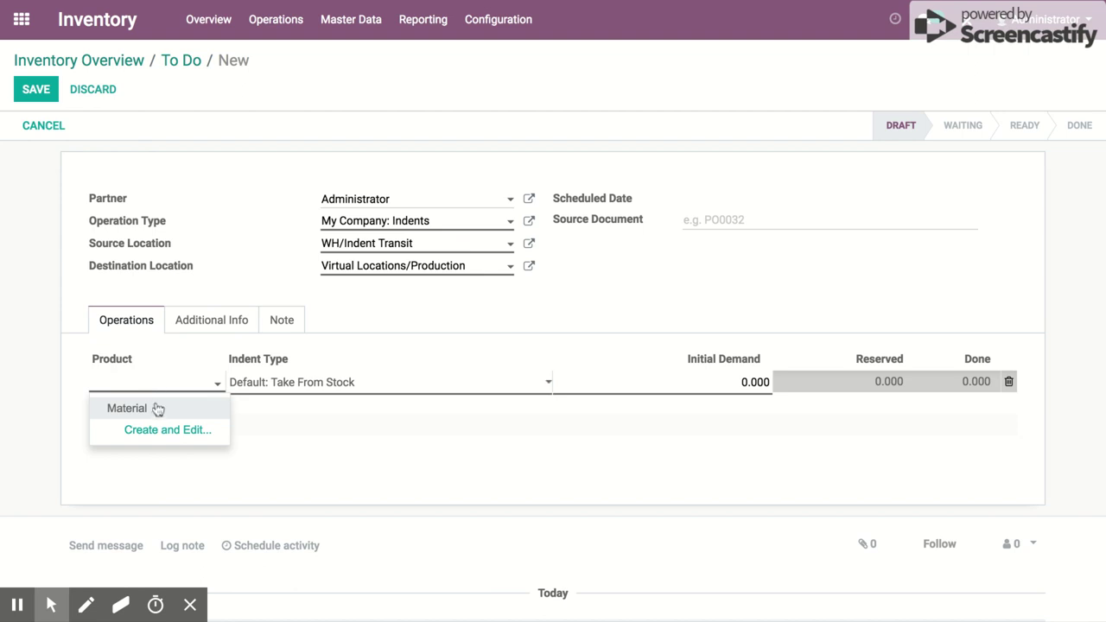
{"action": "left_click", "coordinate": [156, 410]}
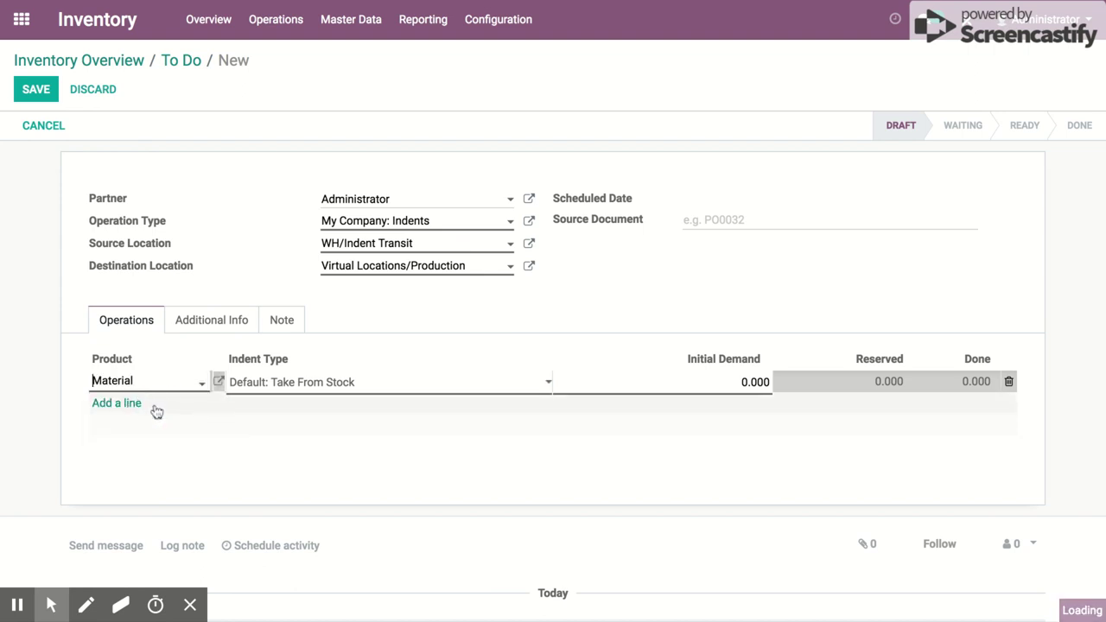
- Save the indent with the Material line set to Advanced: Apply Procurement Rules and initial demand 10, and mark it as to do
{"action": "left_click", "coordinate": [396, 400]}
{"action": "key", "text": "Tab"}
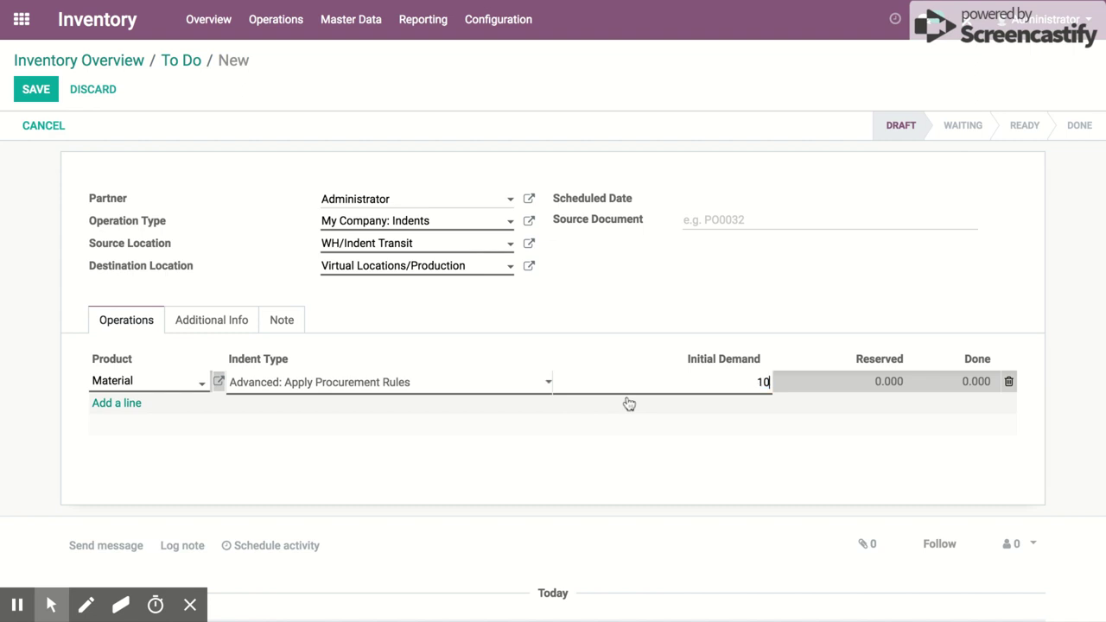
{"action": "type", "text": "10"}
{"action": "left_click", "coordinate": [629, 405]}
{"action": "left_click", "coordinate": [35, 89]}
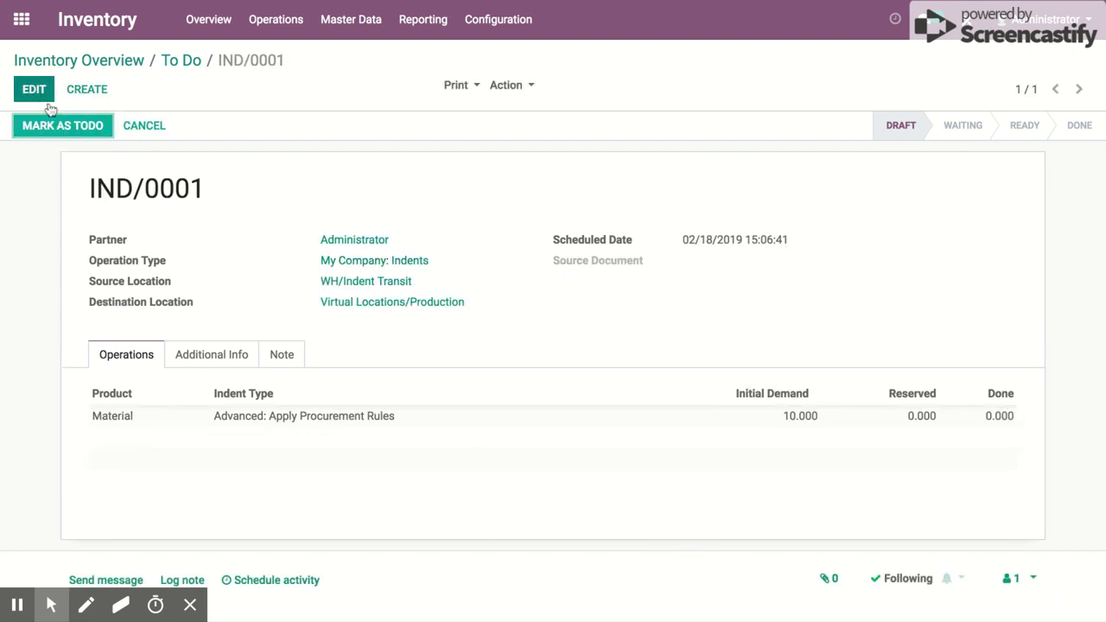
{"action": "left_click", "coordinate": [60, 130]}
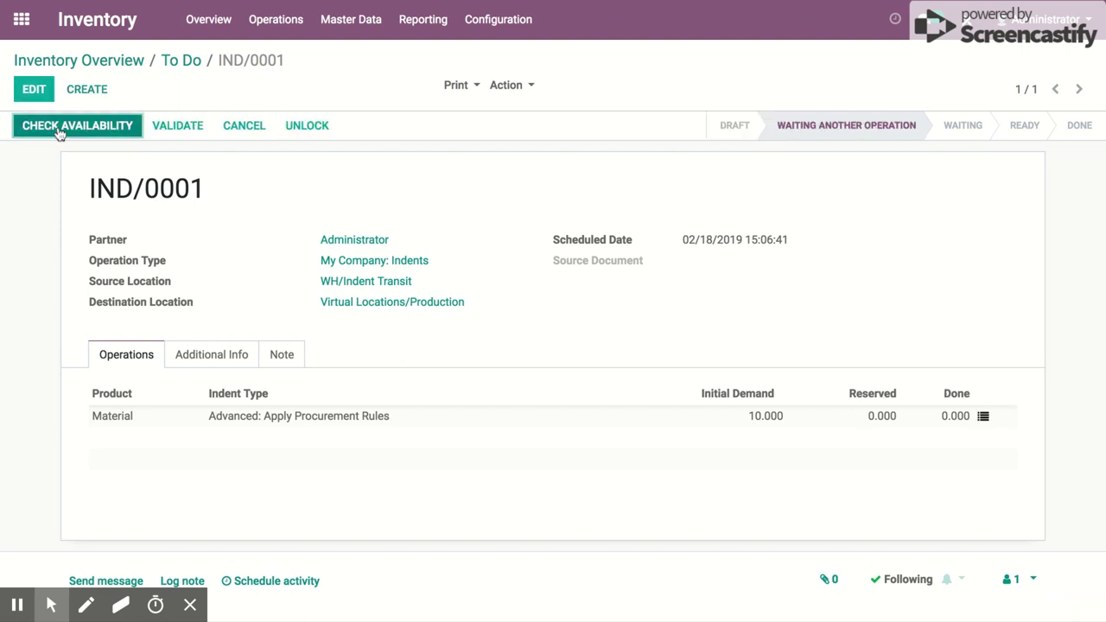
{"action": "left_click", "coordinate": [60, 130]}
- Look up the waiting internal transfer to WH/Indent Transit and check Purchase for requests for quotation
{"action": "left_click", "coordinate": [200, 21]}
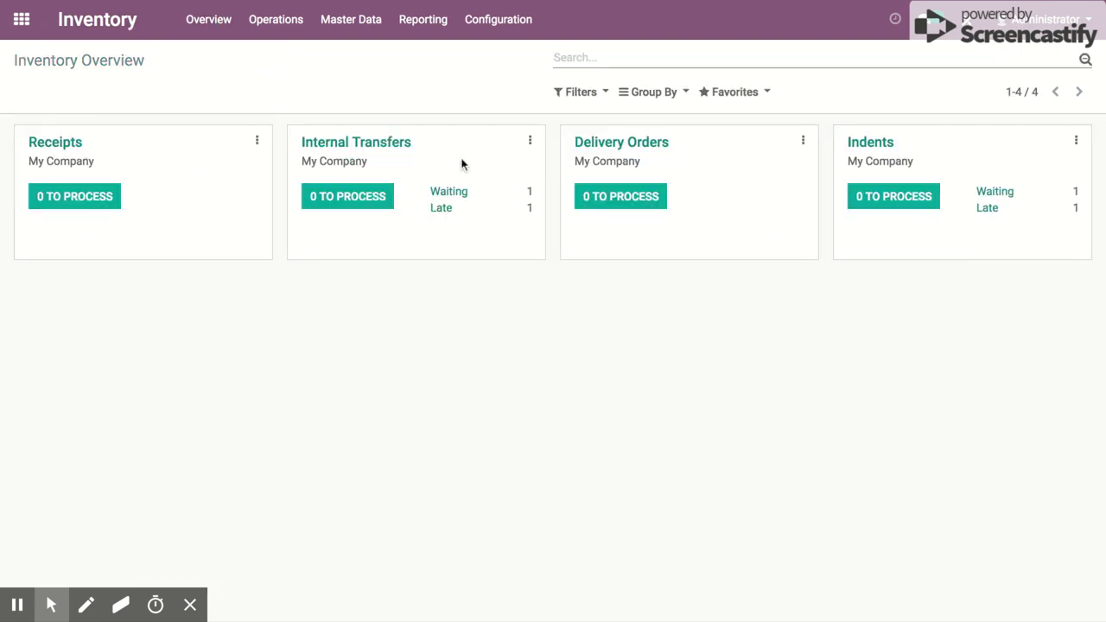
{"action": "left_click", "coordinate": [459, 194]}
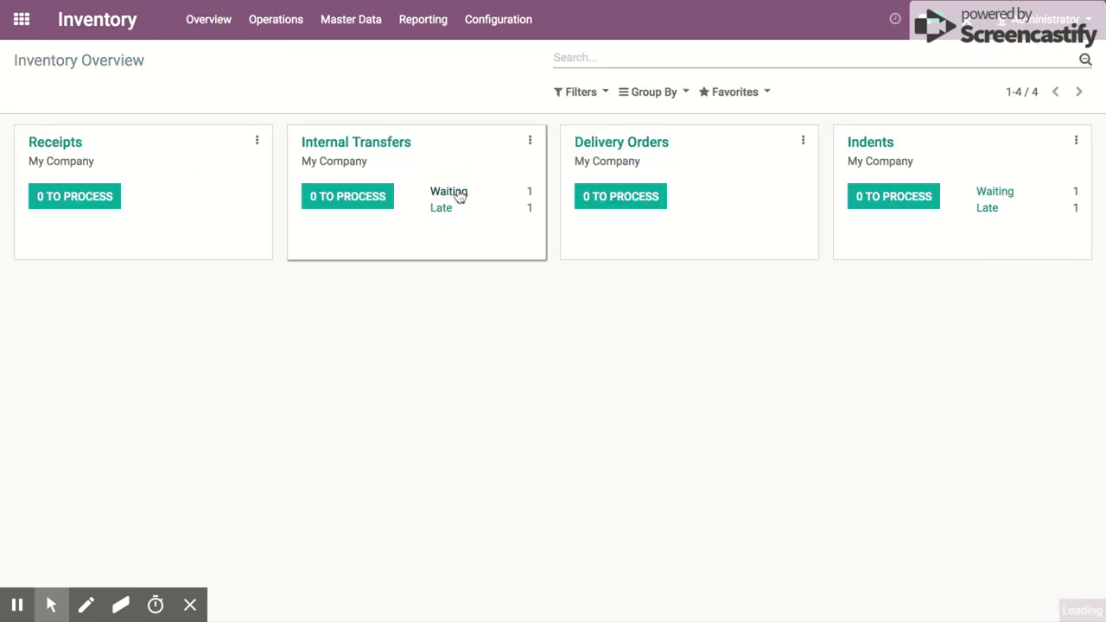
{"action": "left_click", "coordinate": [506, 166]}
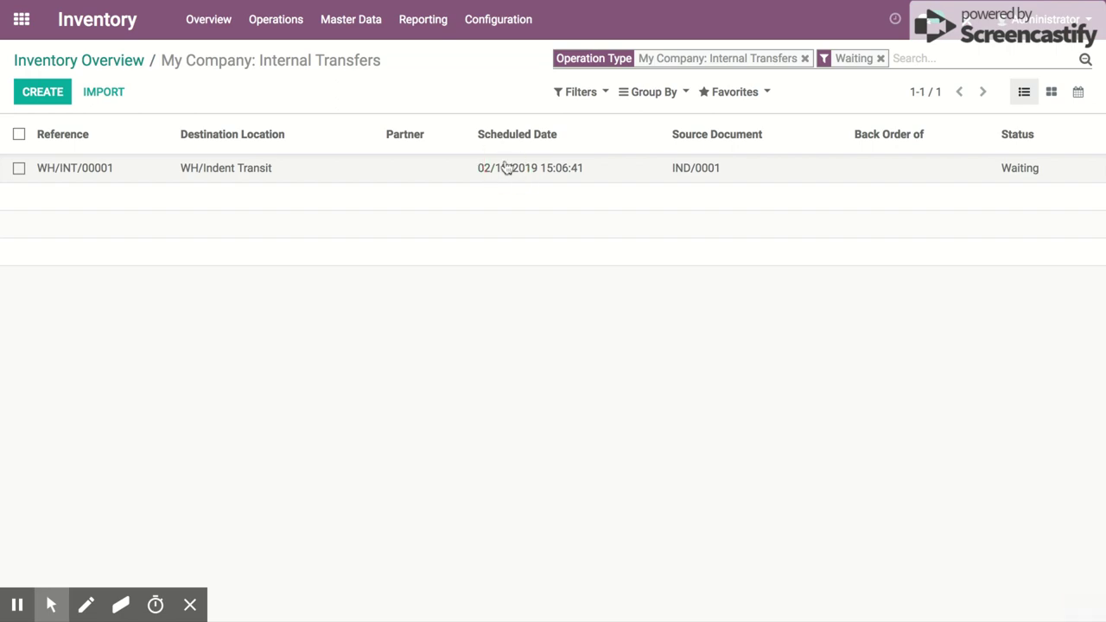
{"action": "left_click", "coordinate": [21, 19]}
{"action": "left_click", "coordinate": [510, 187]}
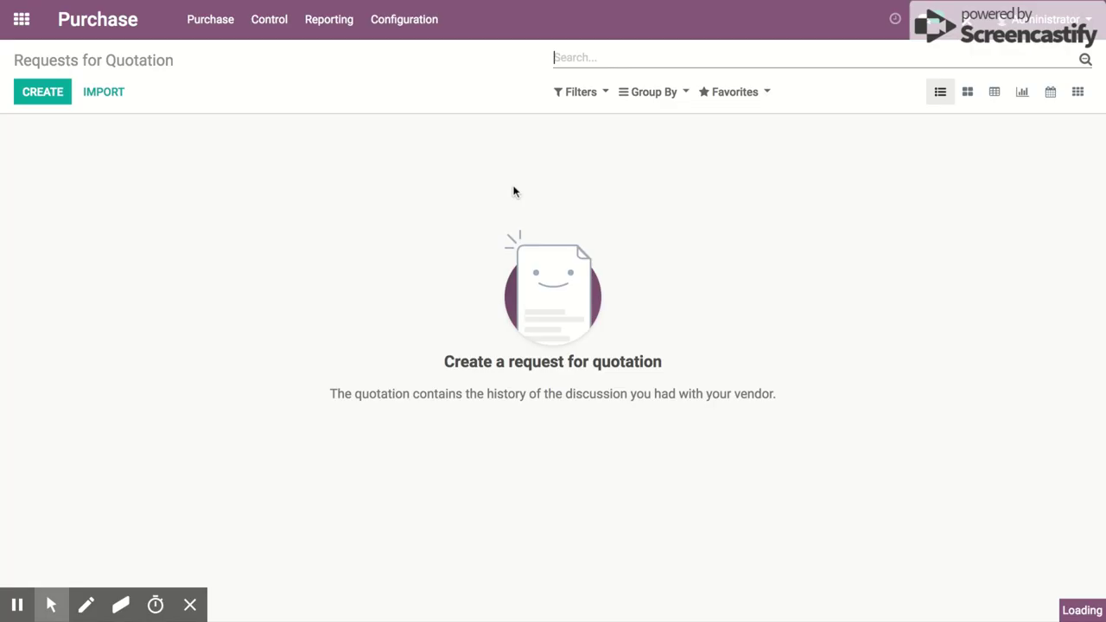
- Switch to Inventory and run the scheduler to trigger the reordering rules
{"action": "left_click", "coordinate": [22, 19]}
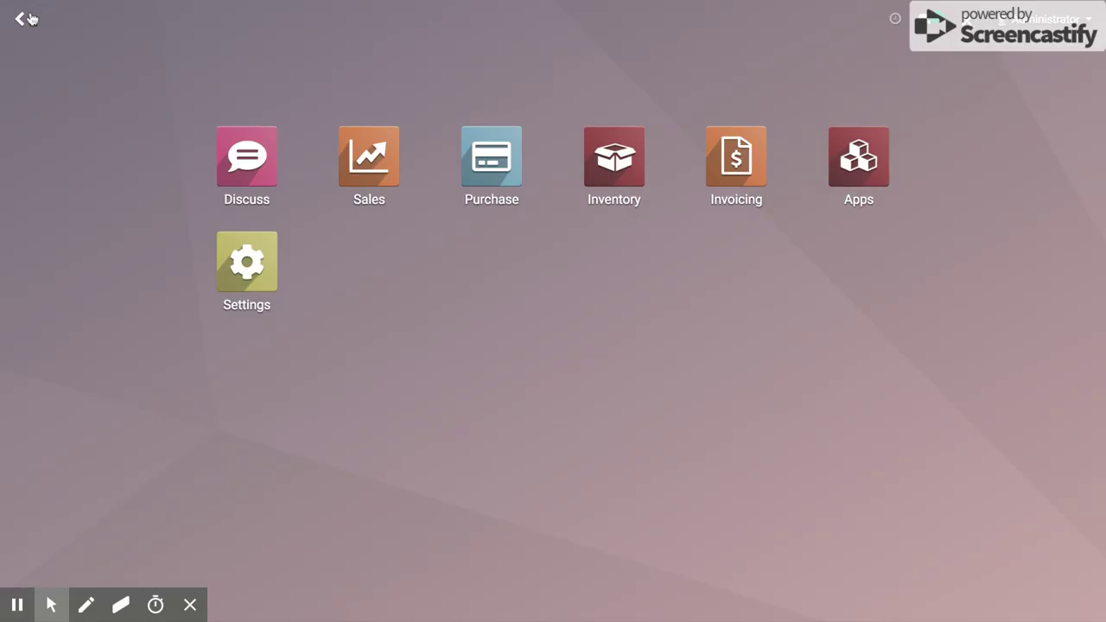
{"action": "left_click", "coordinate": [615, 157]}
{"action": "left_click", "coordinate": [287, 18]}
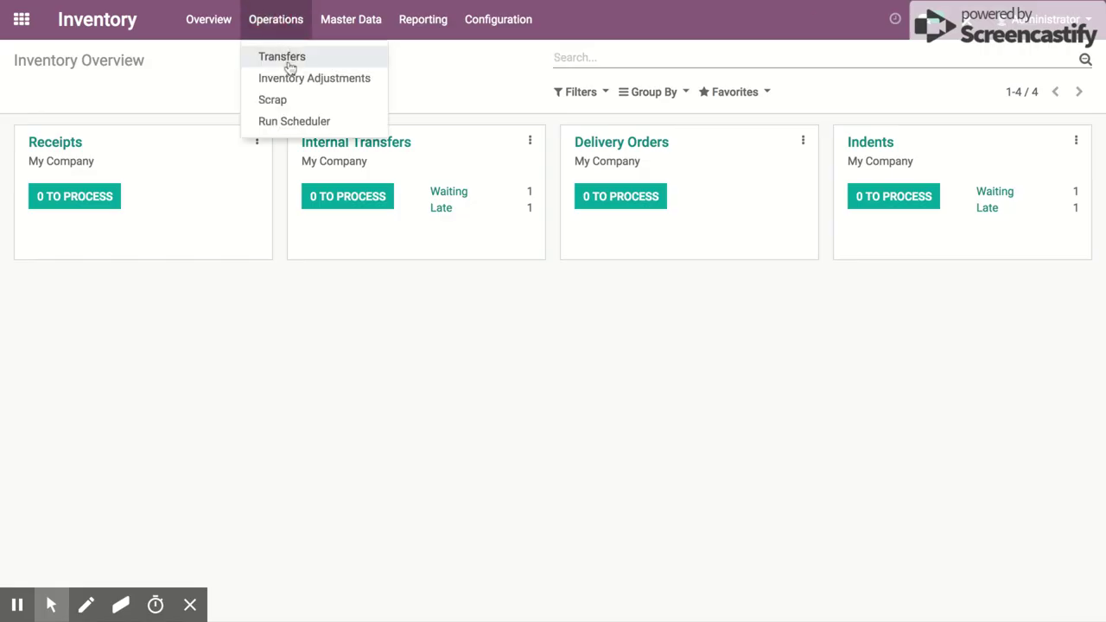
{"action": "left_click", "coordinate": [296, 124]}
{"action": "left_click", "coordinate": [200, 166]}
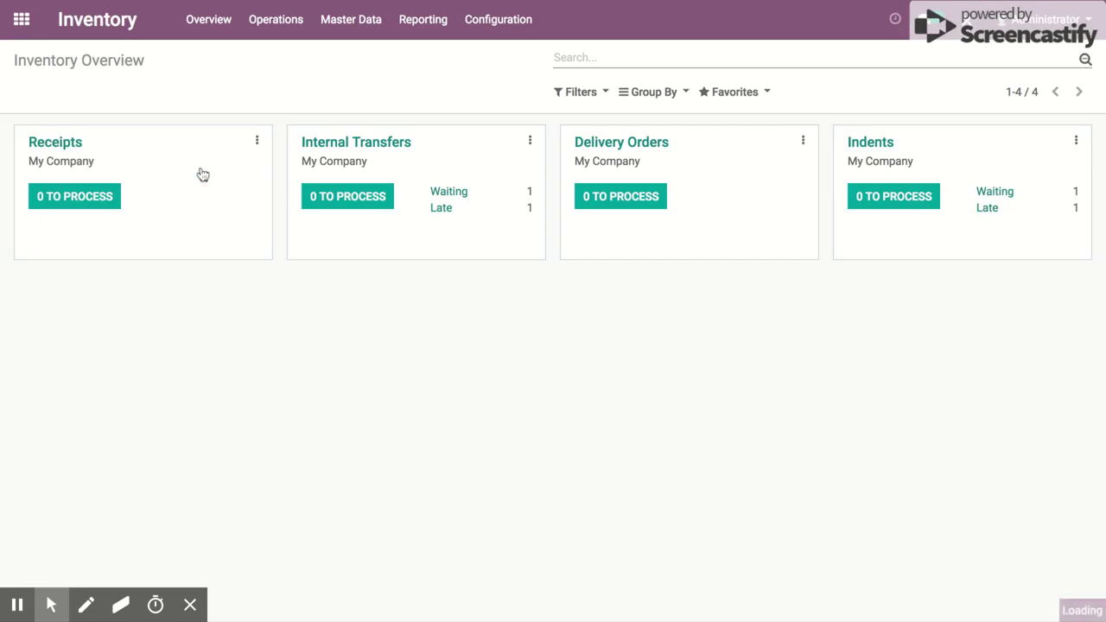
- Switch to Purchase, open the Default Supplier request for quotation for Material and confirm the order
{"action": "left_click", "coordinate": [22, 19]}
{"action": "left_click", "coordinate": [506, 167]}
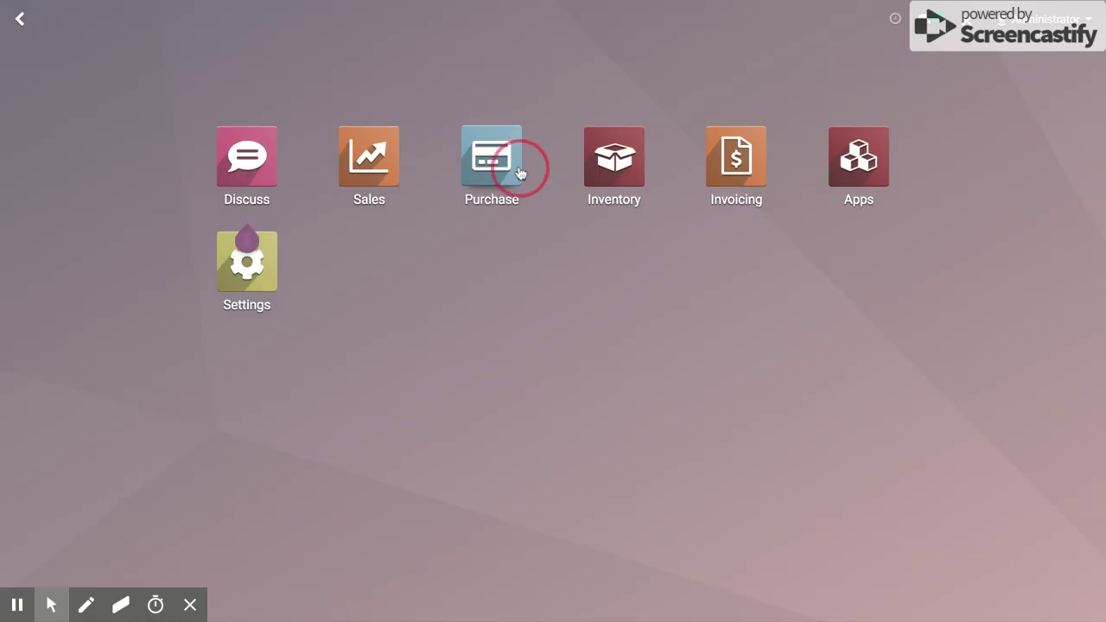
{"action": "left_click", "coordinate": [585, 171]}
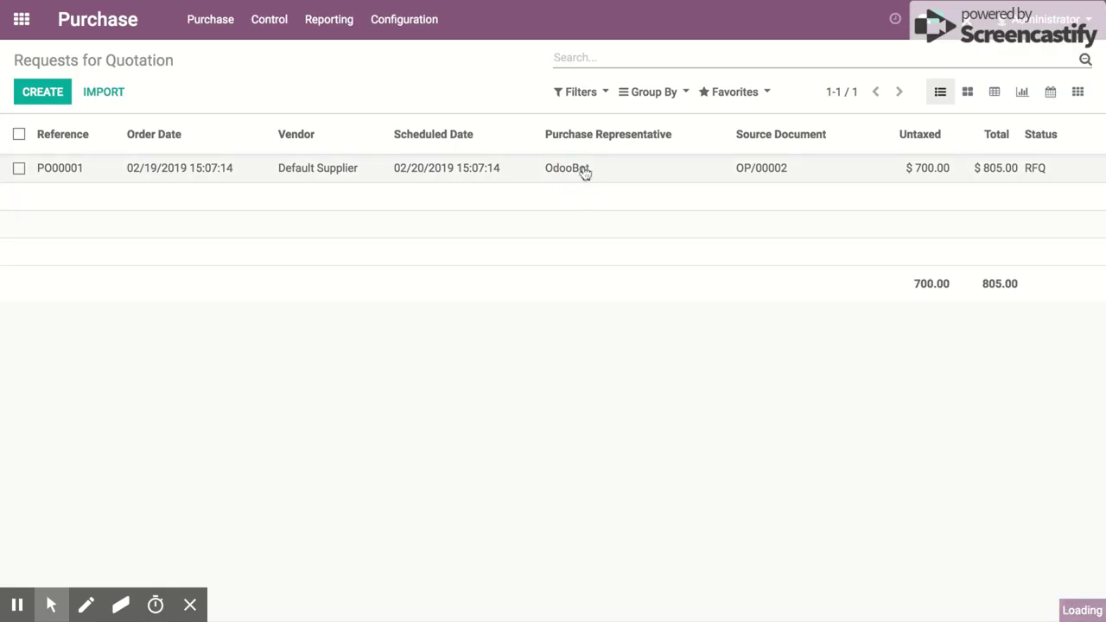
{"action": "left_click", "coordinate": [213, 129]}
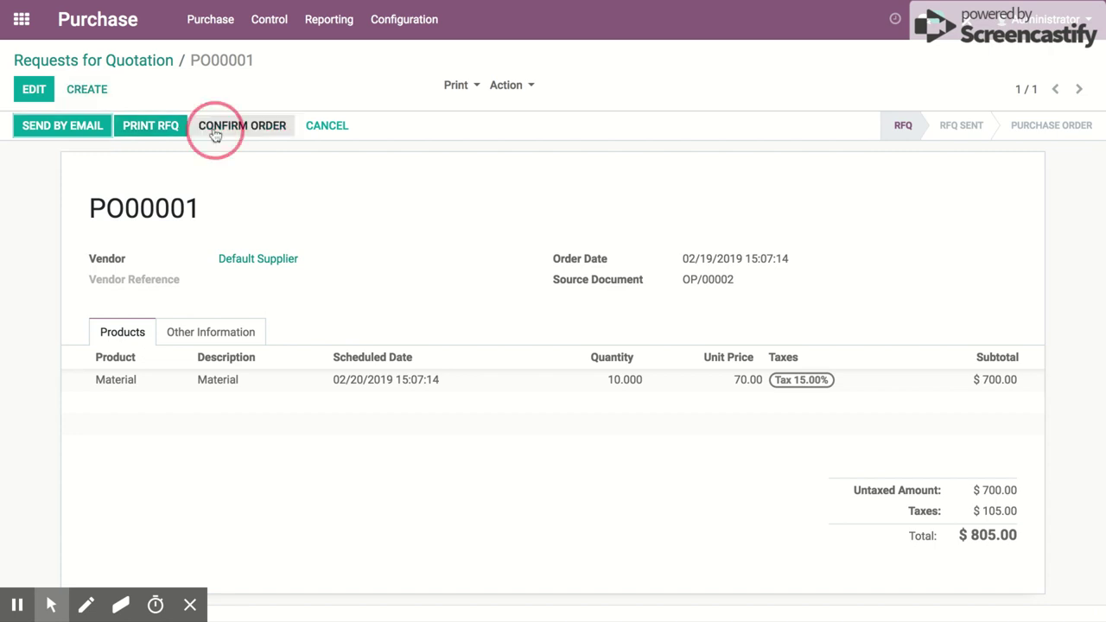
- Receive the products of the confirmed purchase order and validate the incoming receipt into WH/Stock
{"action": "left_click", "coordinate": [69, 126]}
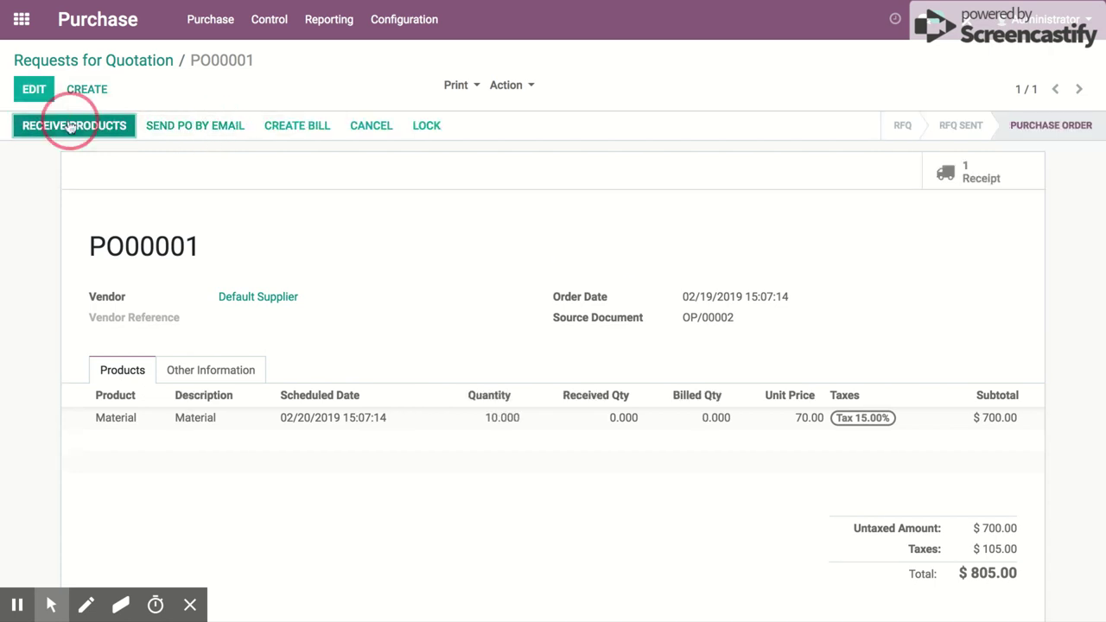
{"action": "left_click", "coordinate": [69, 126]}
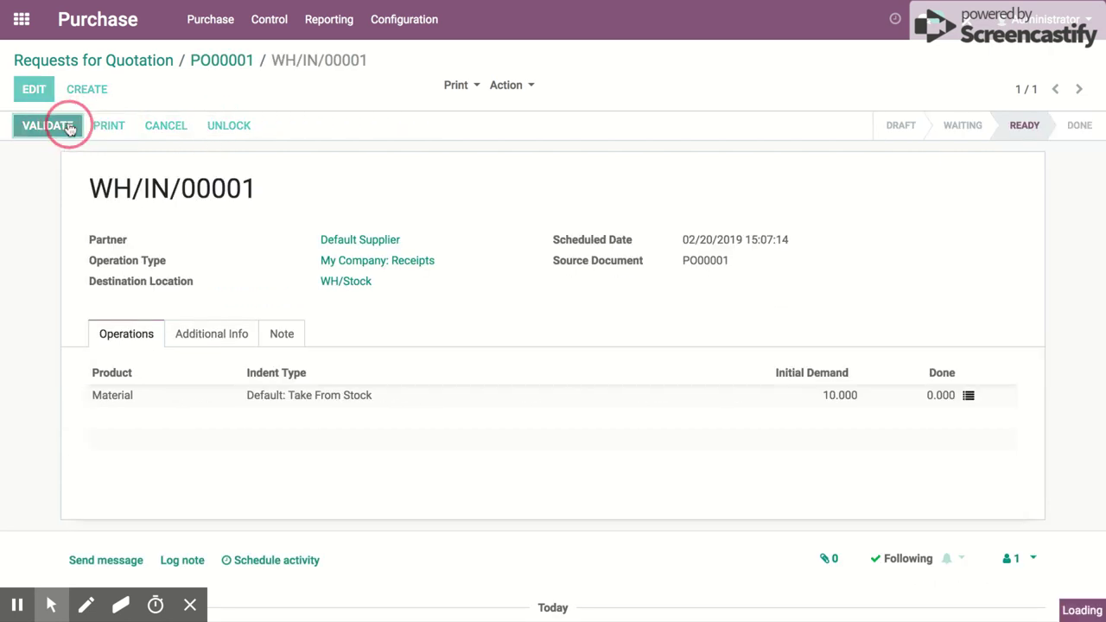
{"action": "left_click", "coordinate": [168, 178]}
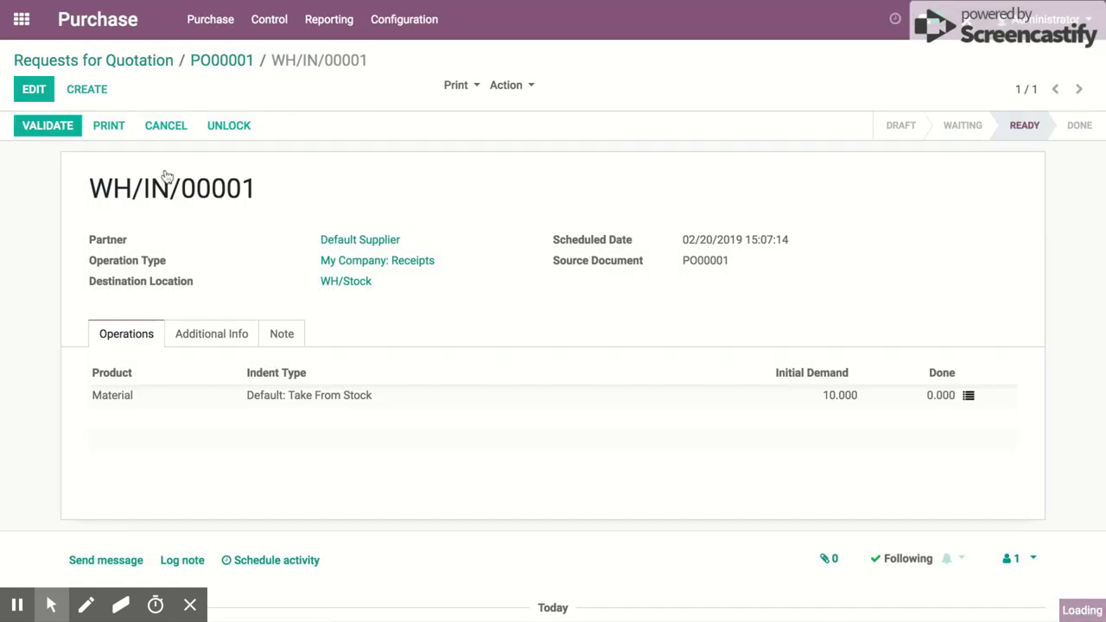
- Return to Inventory and run the scheduler again to reserve the received stock for waiting operations
{"action": "left_click", "coordinate": [56, 60]}
{"action": "left_click", "coordinate": [21, 19]}
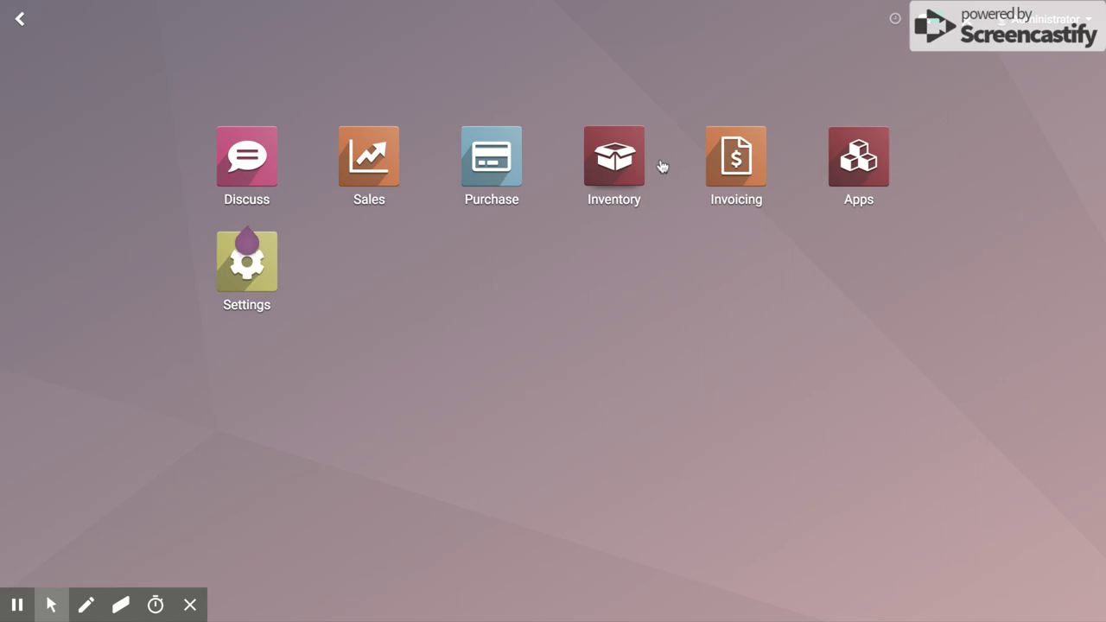
{"action": "left_click", "coordinate": [612, 161]}
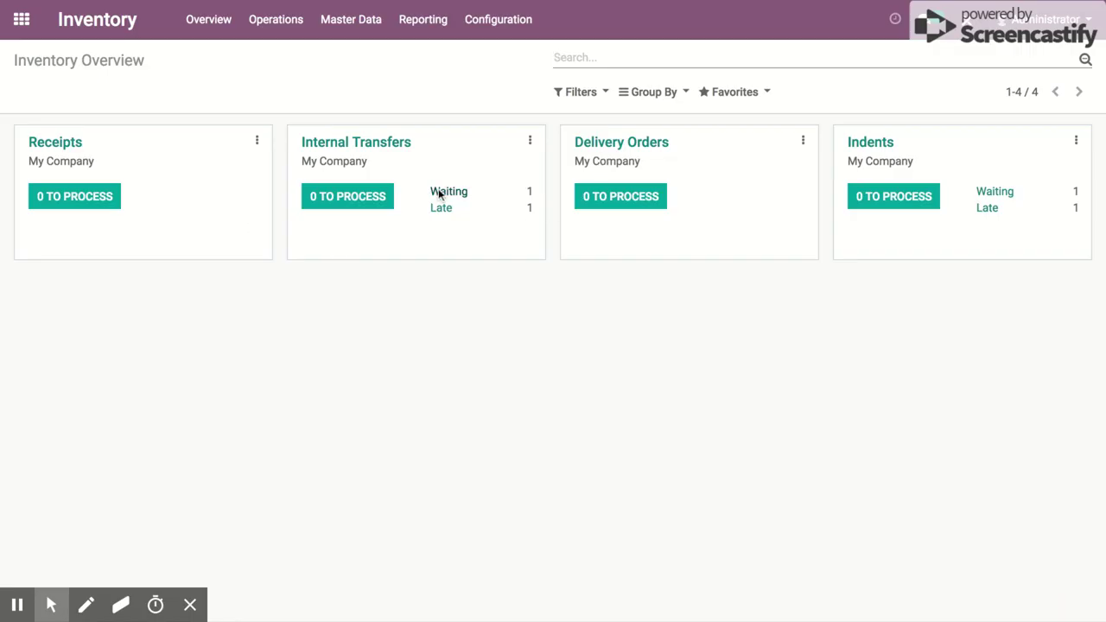
{"action": "left_click", "coordinate": [282, 24]}
{"action": "left_click", "coordinate": [311, 118]}
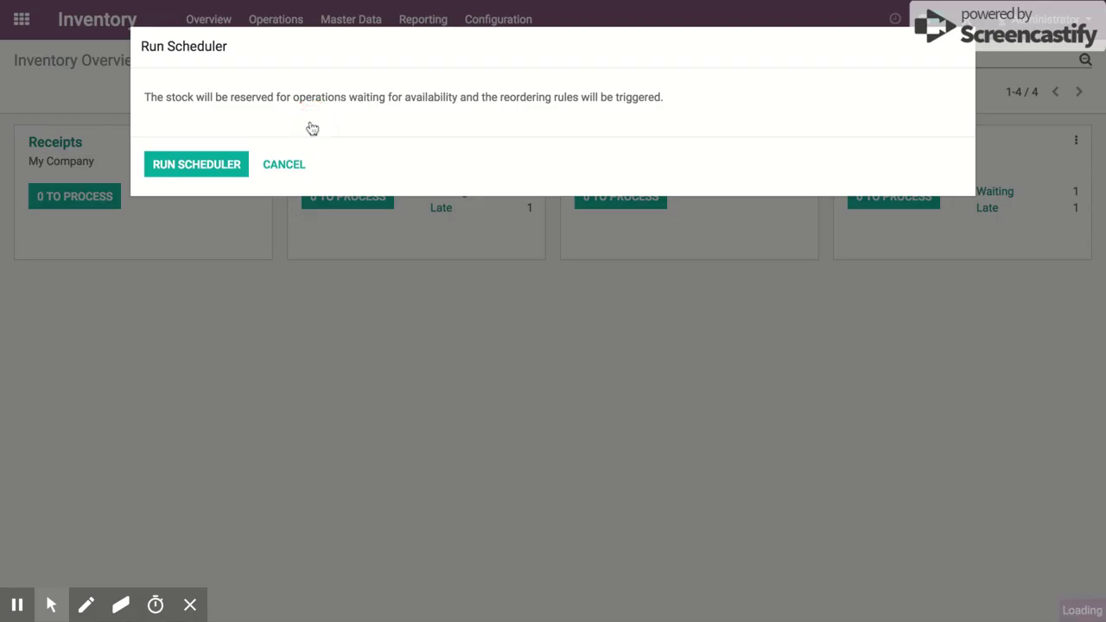
{"action": "left_click", "coordinate": [217, 166]}
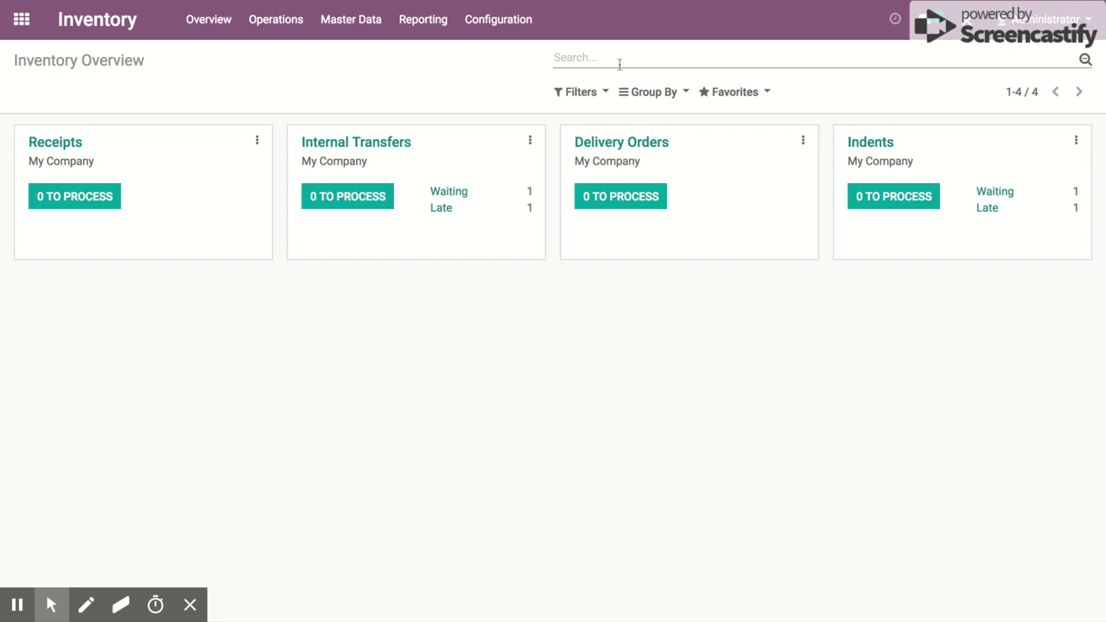
- Review the ready internal transfer of Material from WH/Stock to WH/Indent Transit and return to the overview
{"action": "left_click", "coordinate": [363, 198]}
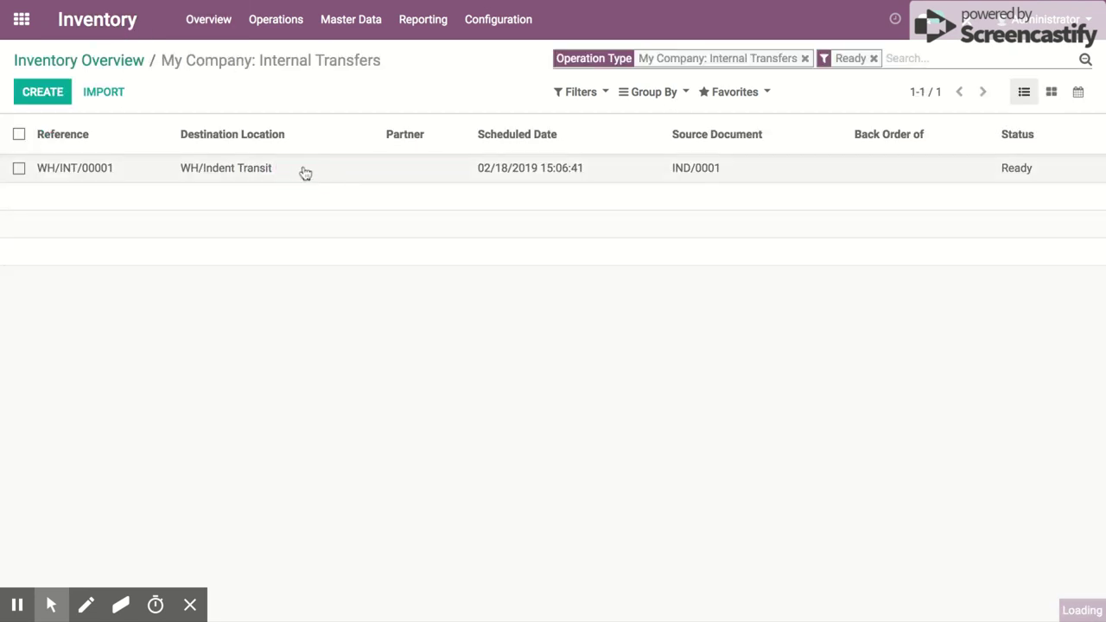
{"action": "left_click", "coordinate": [305, 173]}
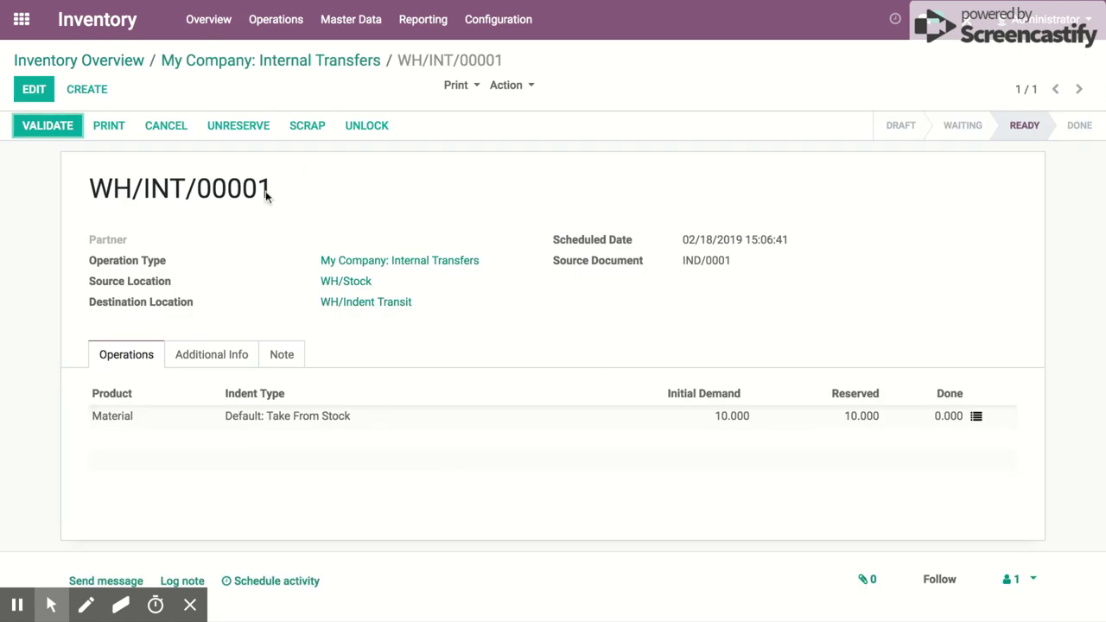
{"action": "left_click", "coordinate": [109, 35]}
- Create another transfer for the Indents operation type with a newly created partner called New User
{"action": "left_click", "coordinate": [898, 216]}
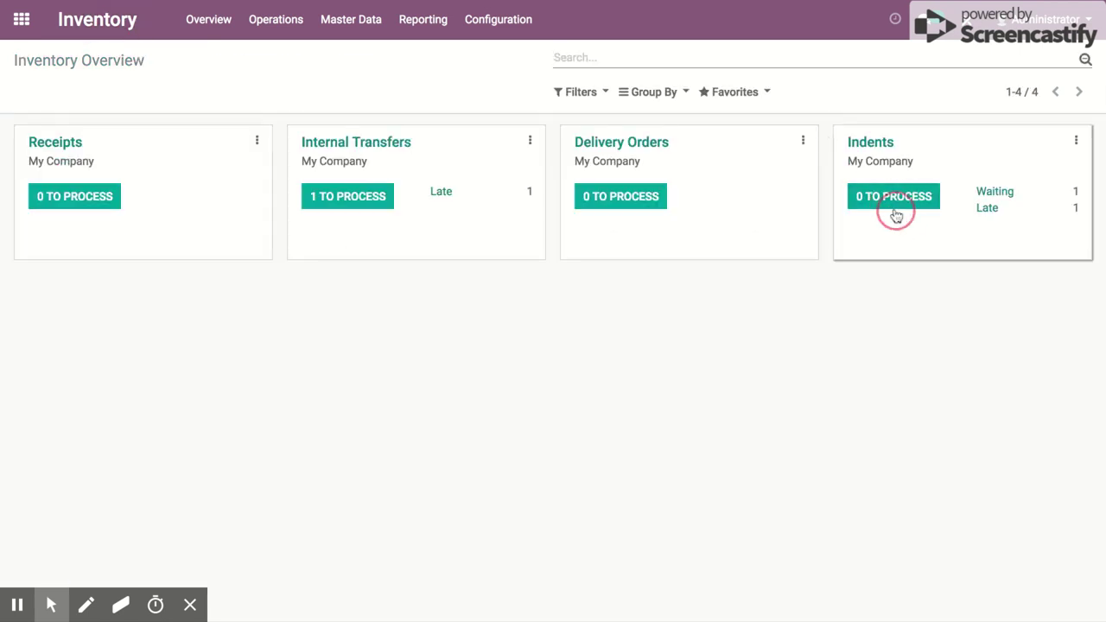
{"action": "left_click", "coordinate": [43, 91]}
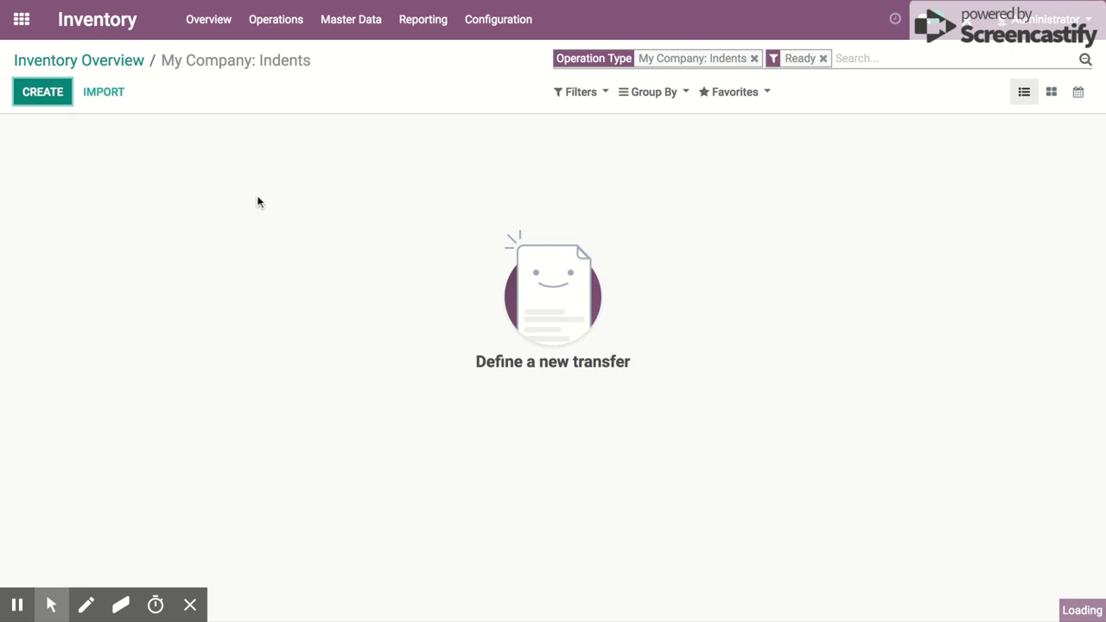
{"action": "left_click", "coordinate": [364, 206]}
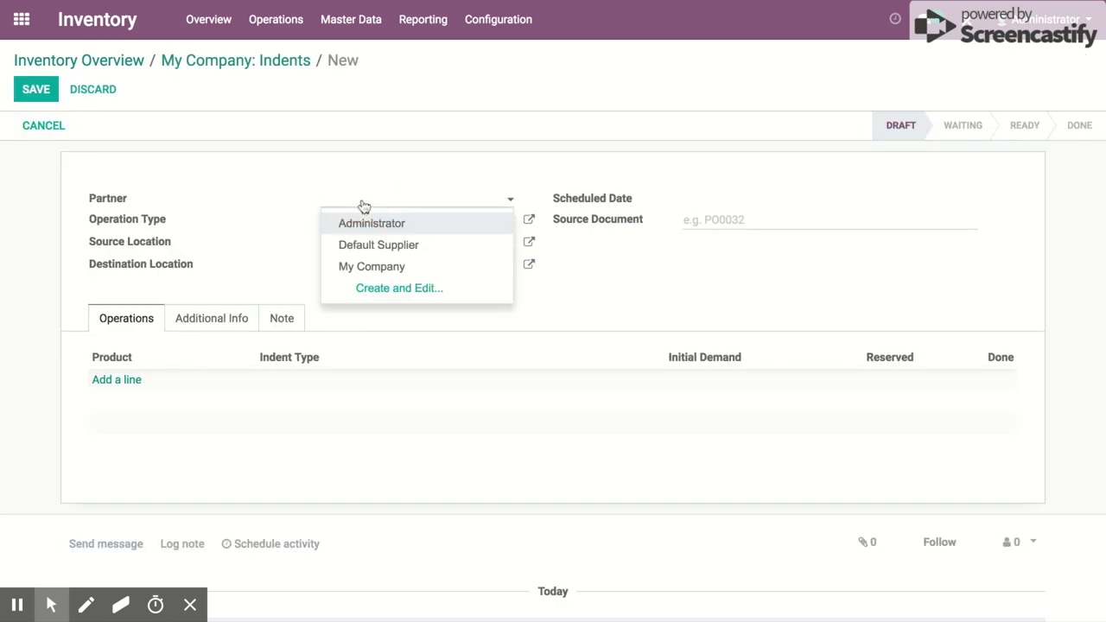
{"action": "key", "text": "BackSpace"}
{"action": "key", "text": "BackSpace"}
{"action": "key", "text": "BackSpace"}
{"action": "type", "text": "New I"}
{"action": "key", "text": "BackSpace"}
{"action": "type", "text": "User"}
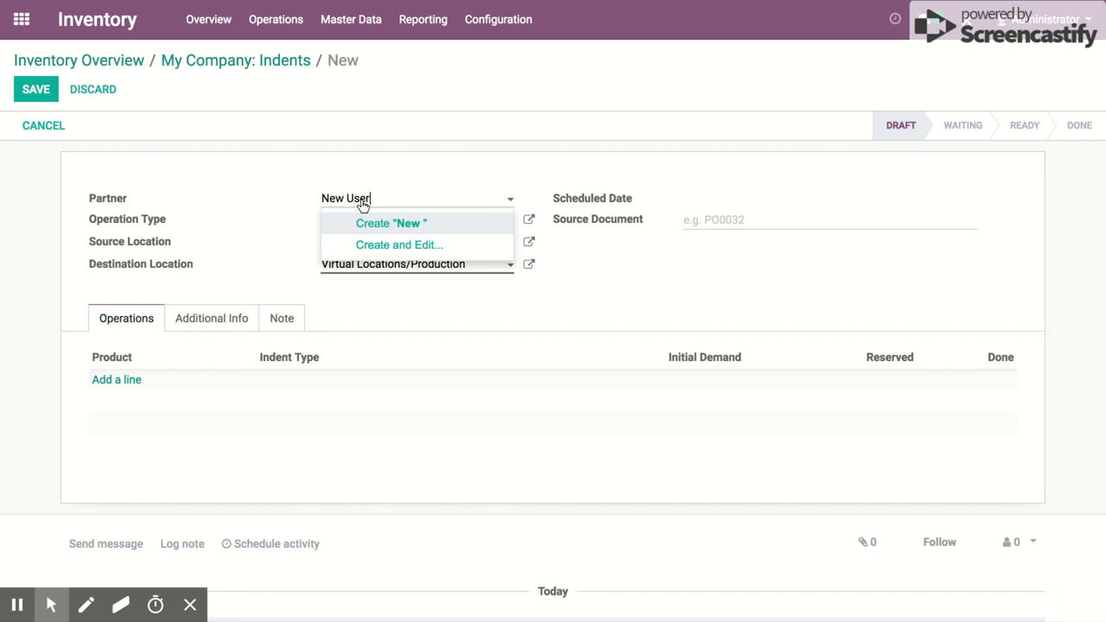
{"action": "key", "text": "Escape"}
- Add Material to the indent with Advanced: Apply Procurement Rules and an initial demand of 30, save it and mark it as todo
{"action": "left_click", "coordinate": [119, 381]}
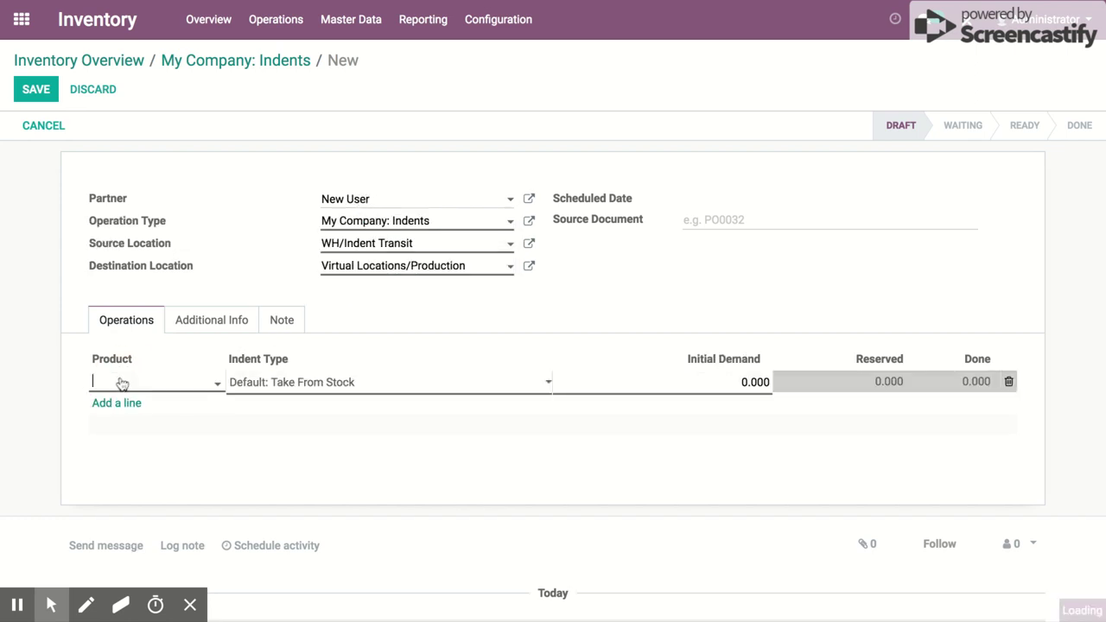
{"action": "left_click", "coordinate": [129, 411]}
{"action": "left_click", "coordinate": [340, 380]}
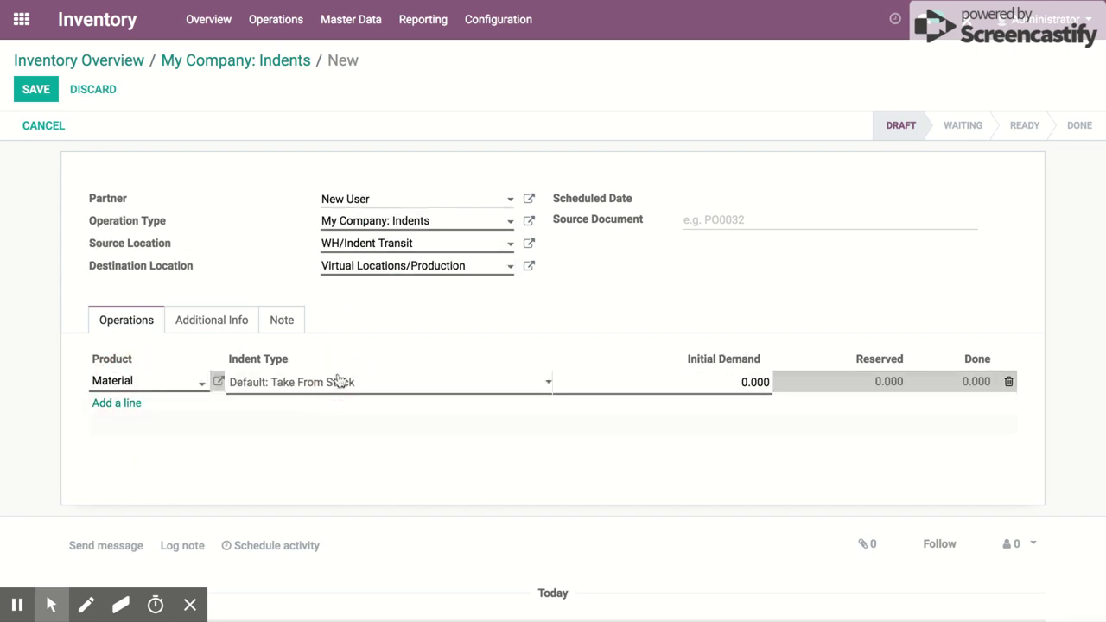
{"action": "left_click", "coordinate": [341, 406]}
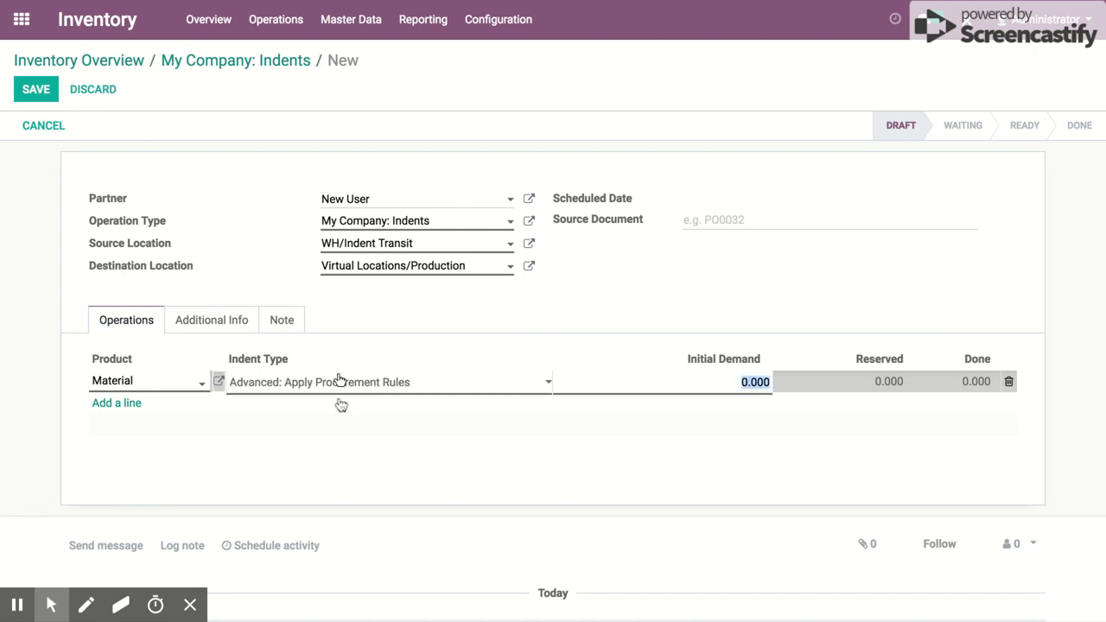
{"action": "left_click", "coordinate": [360, 482]}
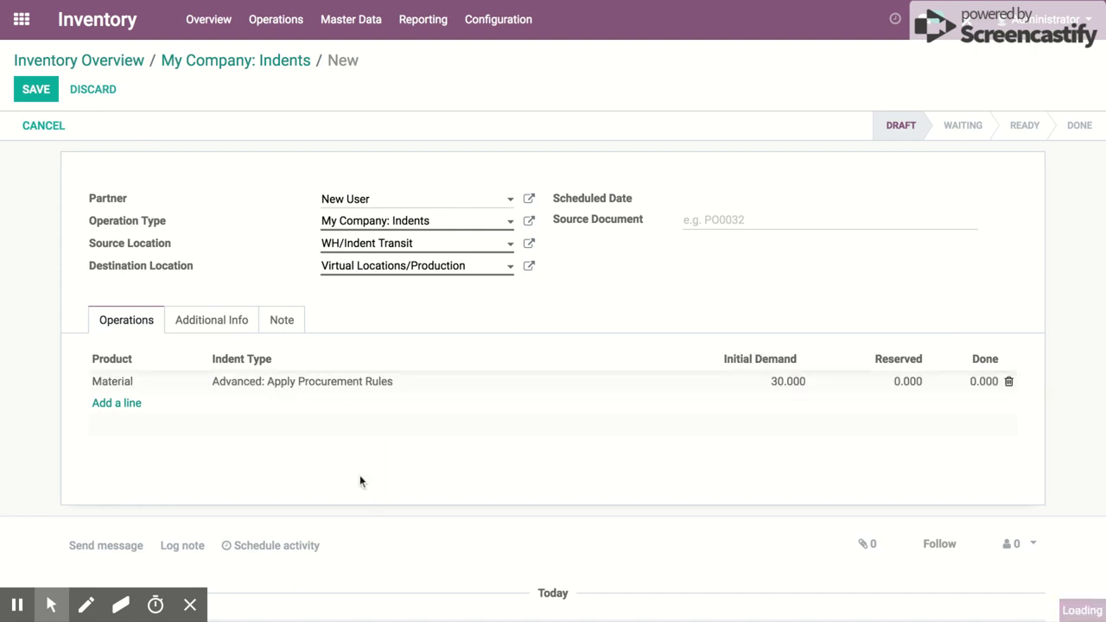
{"action": "left_click", "coordinate": [48, 93]}
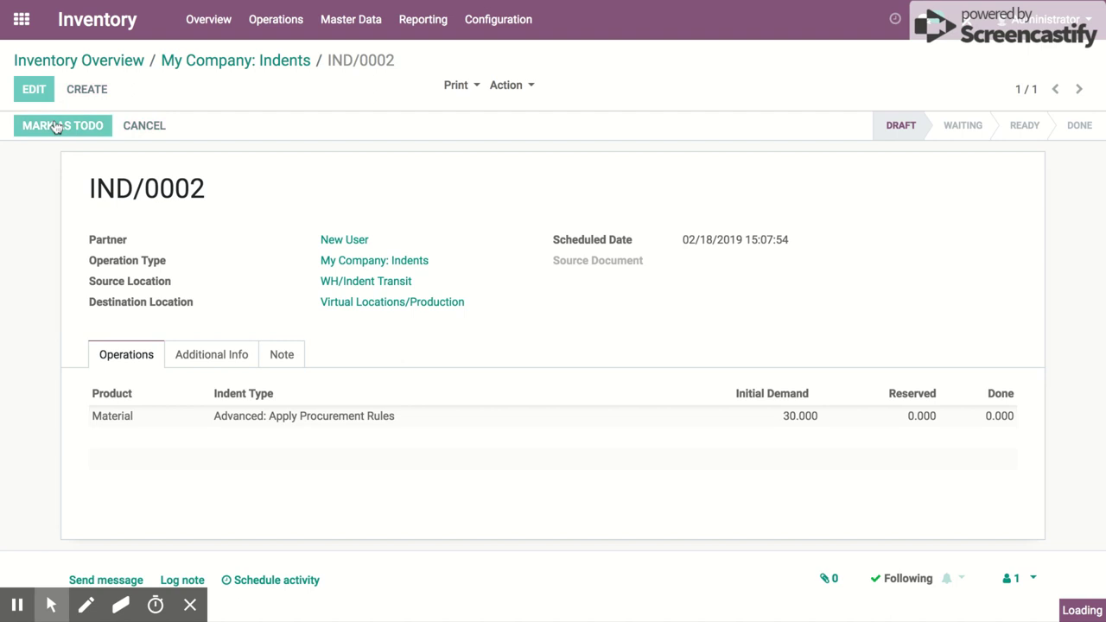
{"action": "left_click", "coordinate": [98, 129]}
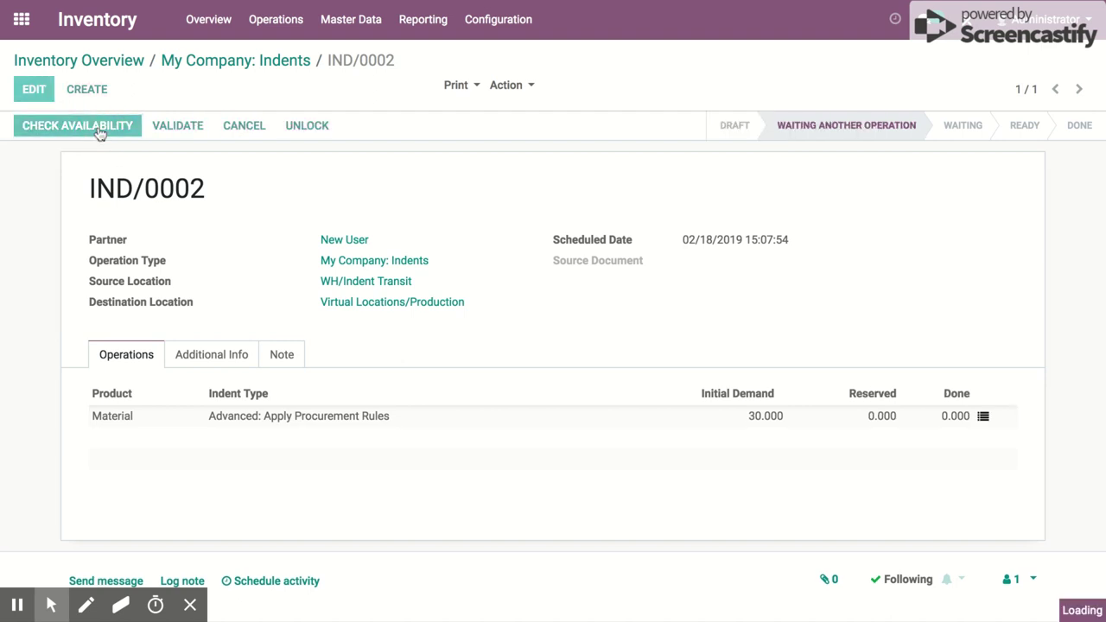
- Review the demand and reserved quantities of the late internal transfer of Material, and return to the Inventory overview
{"action": "left_click", "coordinate": [97, 19]}
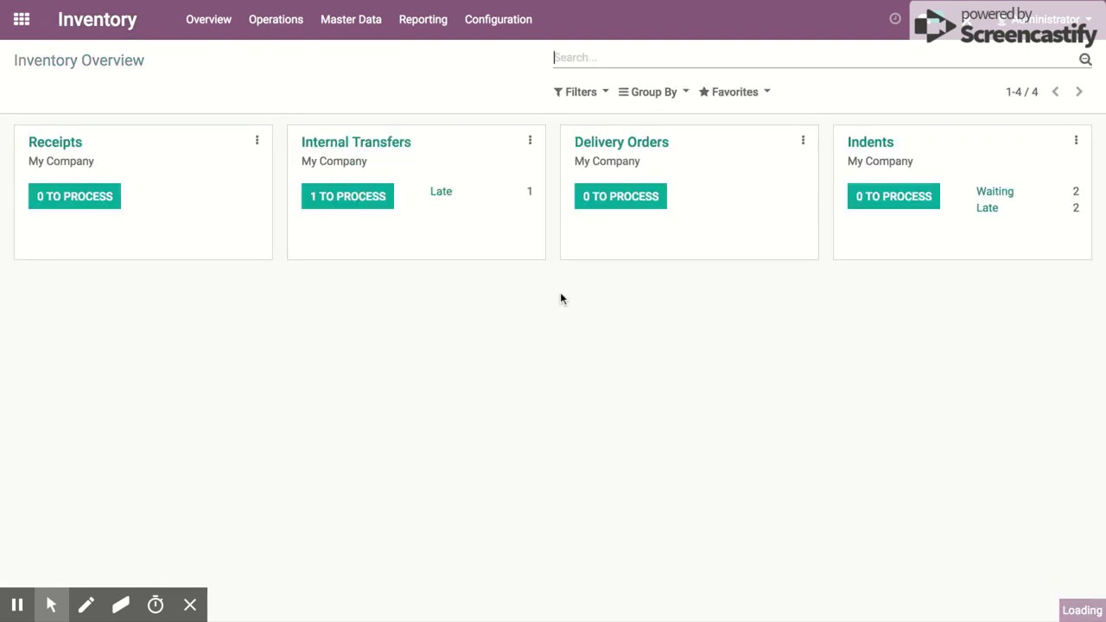
{"action": "left_click", "coordinate": [442, 194]}
{"action": "left_click", "coordinate": [453, 170]}
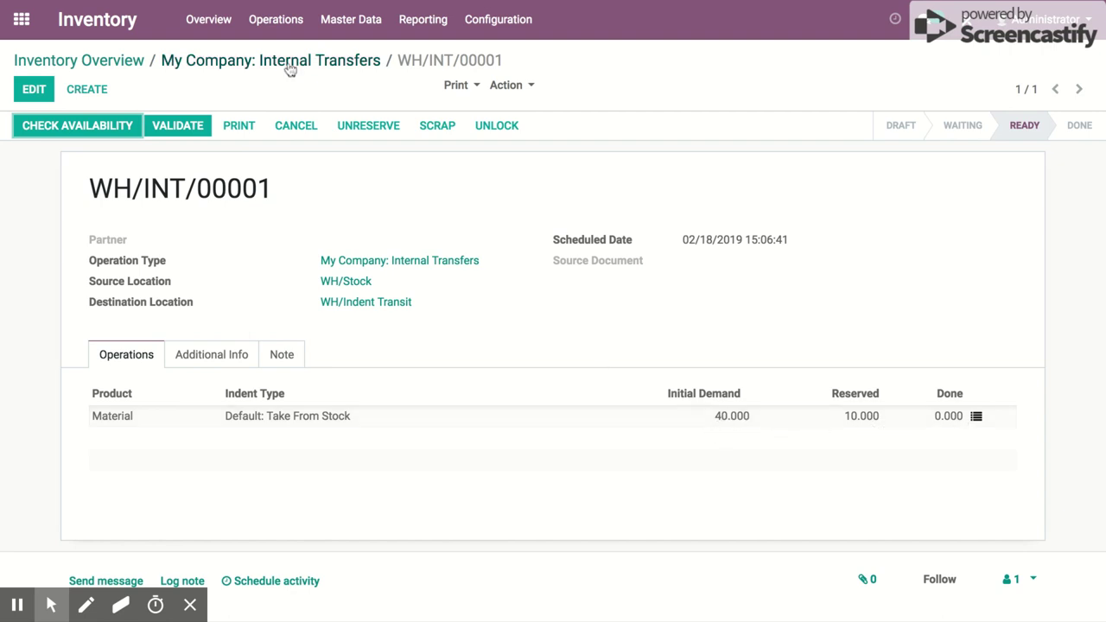
{"action": "left_click", "coordinate": [370, 62]}
{"action": "left_click", "coordinate": [118, 59]}
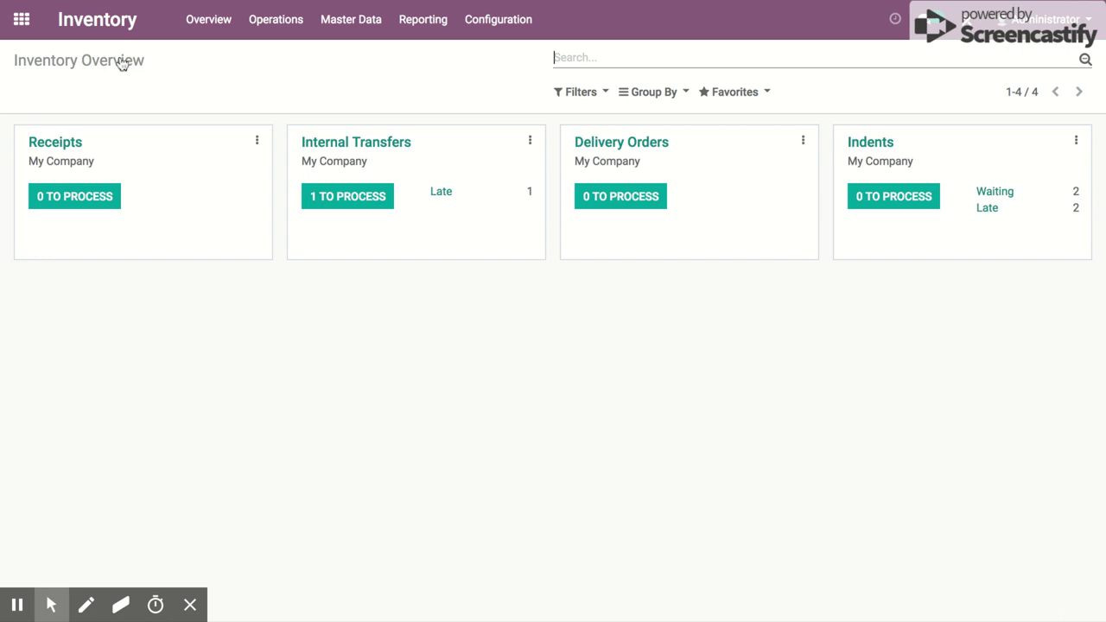
- Run the inventory scheduler to process the new indent's procurement
{"action": "left_click", "coordinate": [273, 21]}
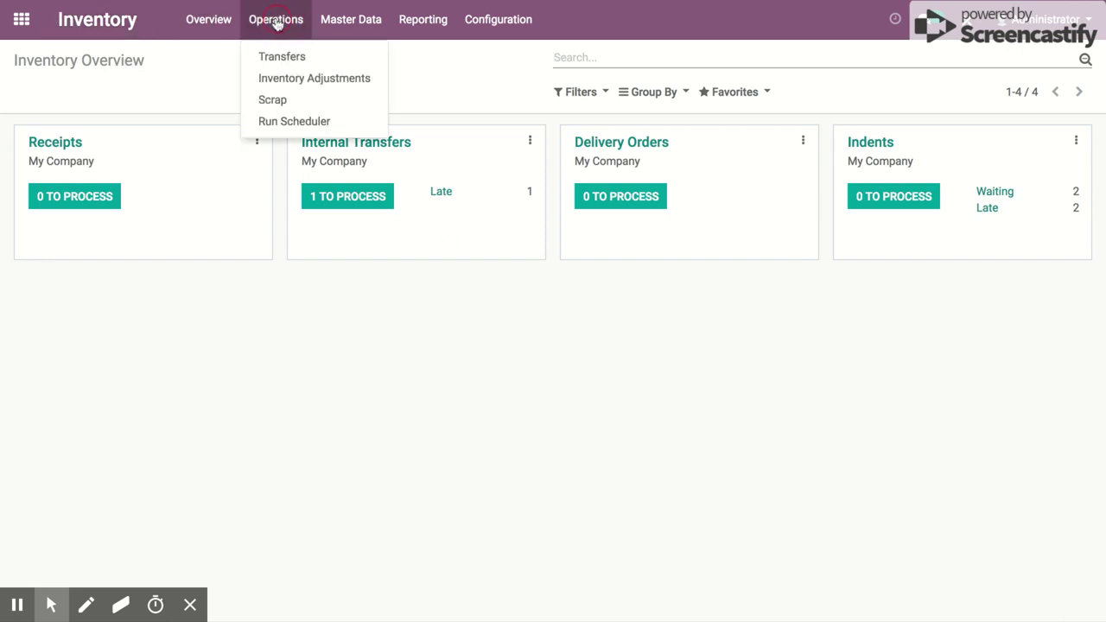
{"action": "left_click", "coordinate": [299, 118]}
{"action": "left_click", "coordinate": [216, 165]}
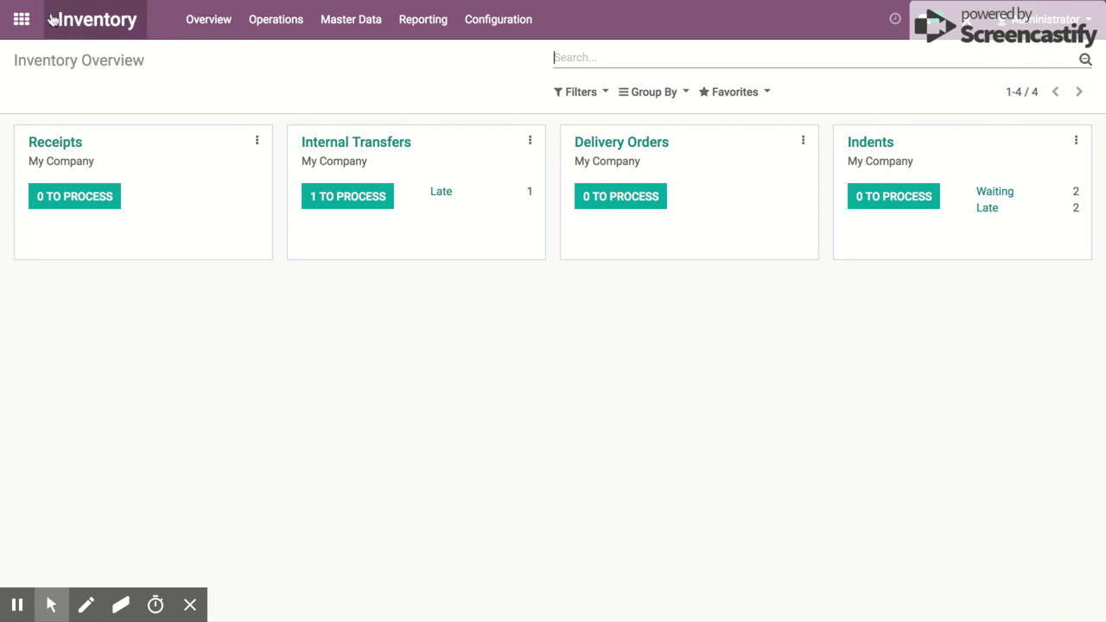
- Switch to Purchase and confirm the open request for quotation to Default Supplier for 30 units of Material
{"action": "left_click", "coordinate": [22, 19]}
{"action": "left_click", "coordinate": [489, 177]}
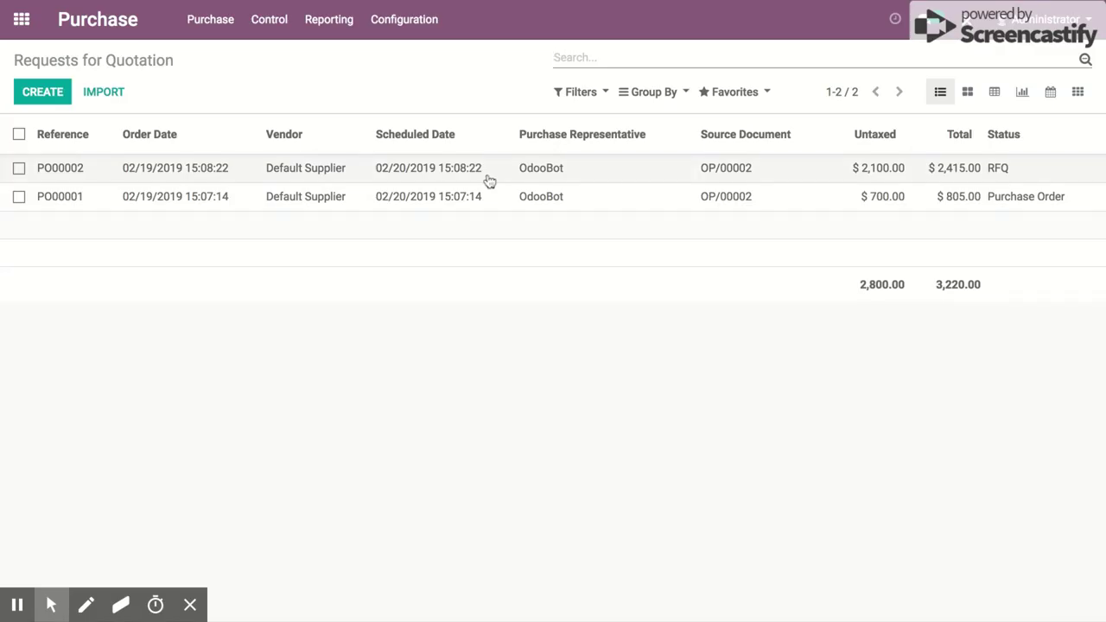
{"action": "left_click", "coordinate": [968, 174]}
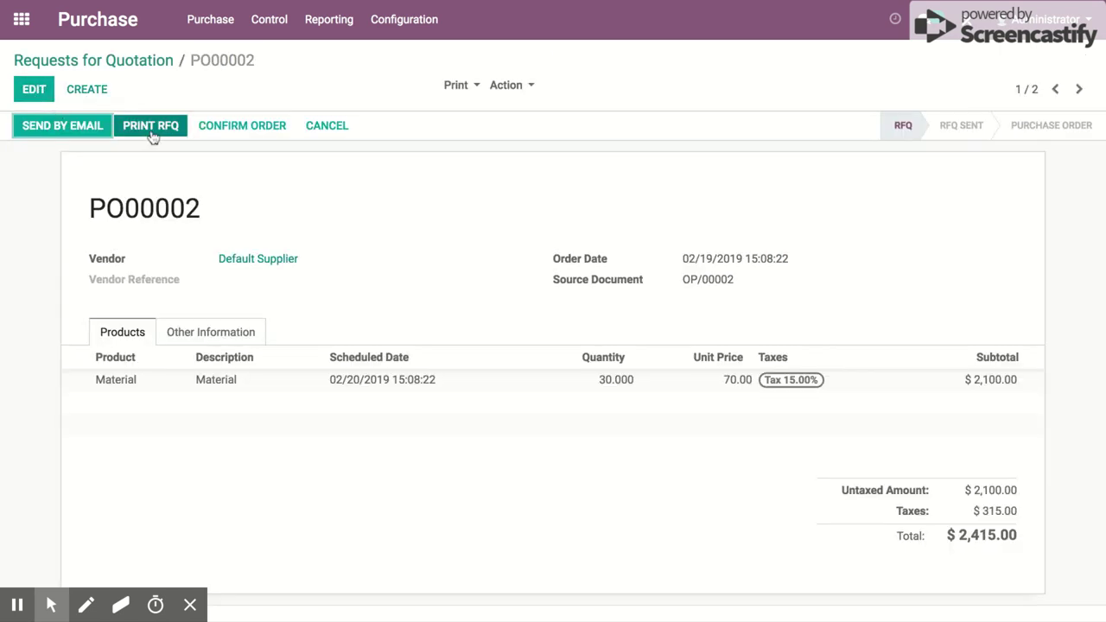
{"action": "left_click", "coordinate": [221, 128]}
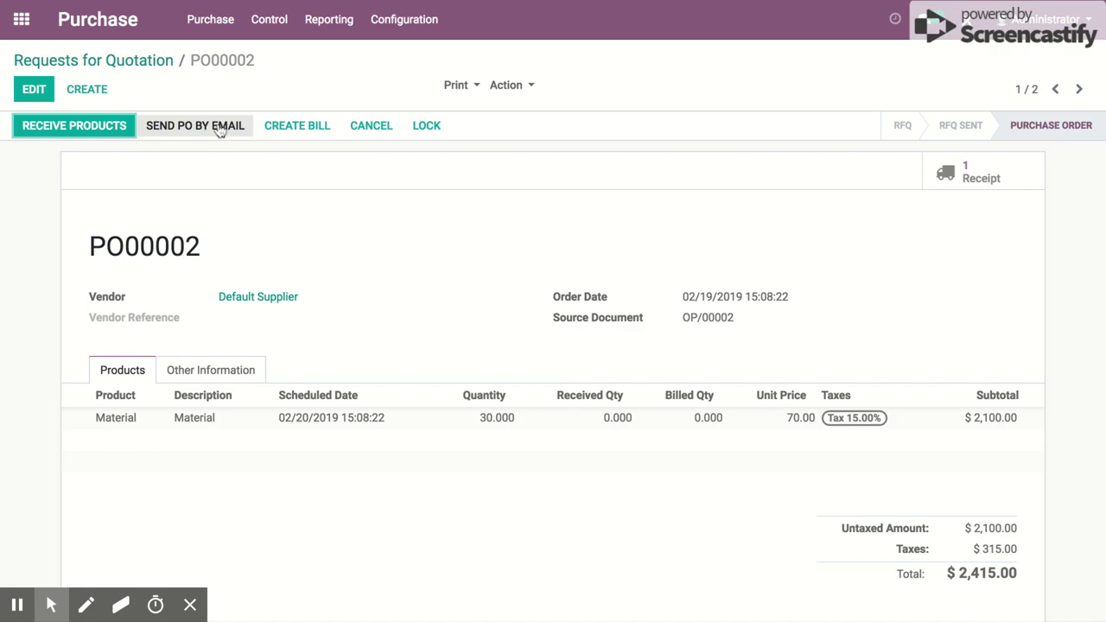
- Switch to Inventory and record a done quantity of 10 for Material on the ready internal transfer to WH/Indent Transit
{"action": "left_click", "coordinate": [24, 26]}
{"action": "left_click", "coordinate": [614, 177]}
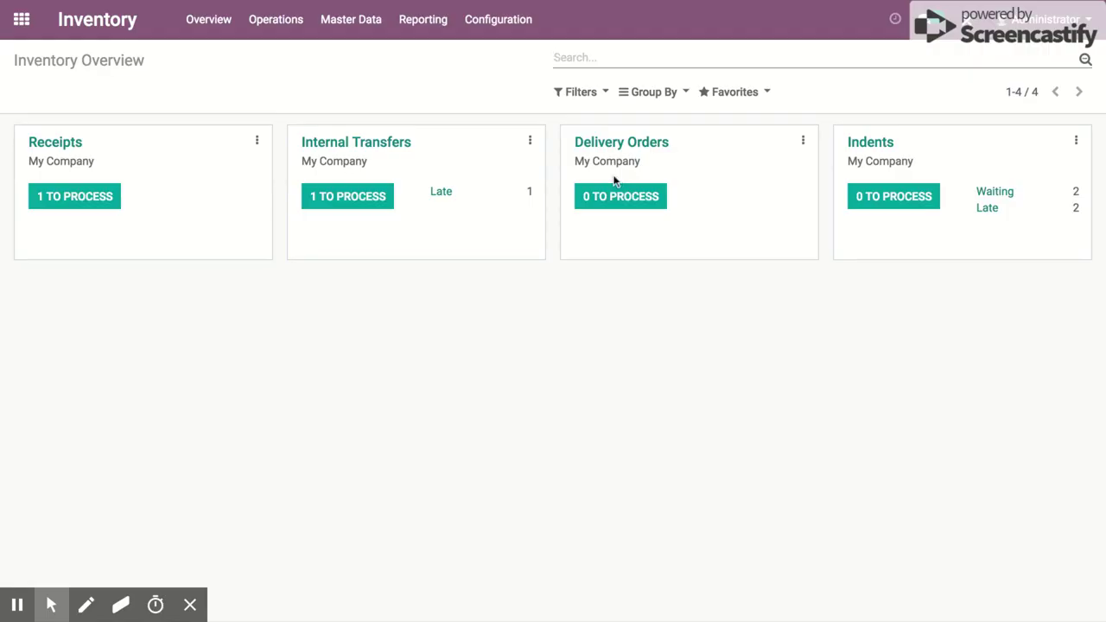
{"action": "left_click", "coordinate": [347, 204]}
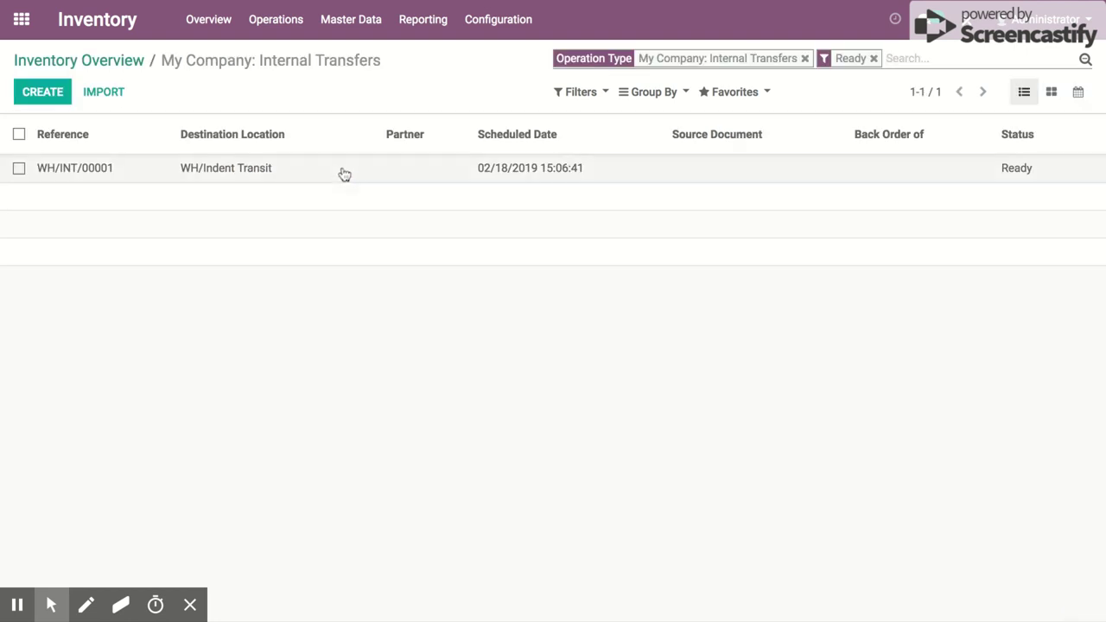
{"action": "left_click", "coordinate": [344, 173]}
{"action": "left_click", "coordinate": [35, 89]}
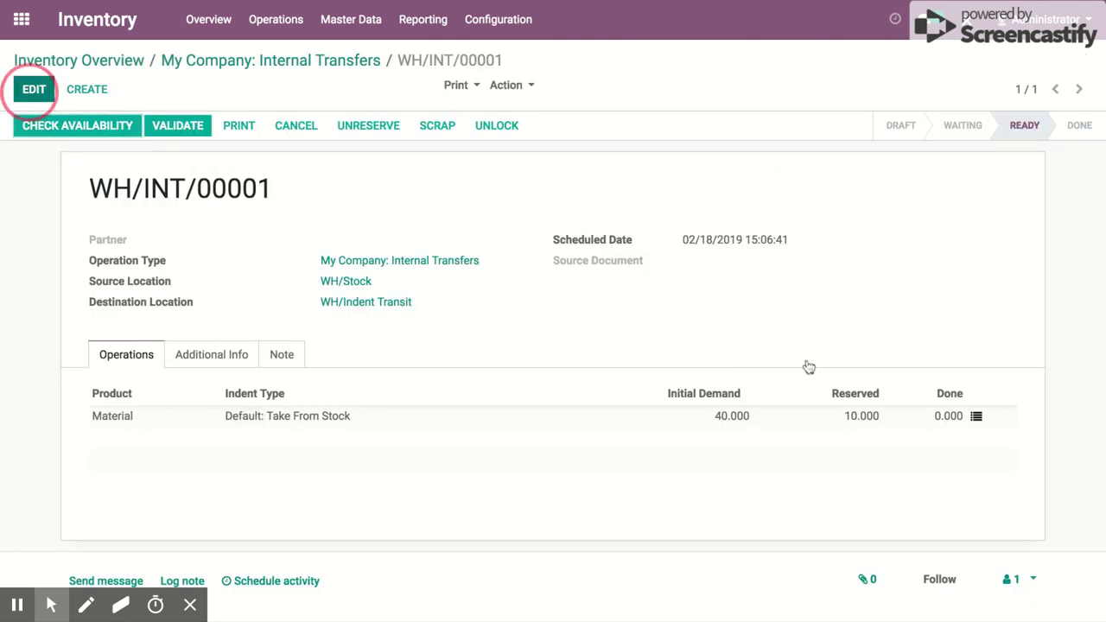
{"action": "left_click", "coordinate": [933, 425]}
{"action": "left_click", "coordinate": [960, 416]}
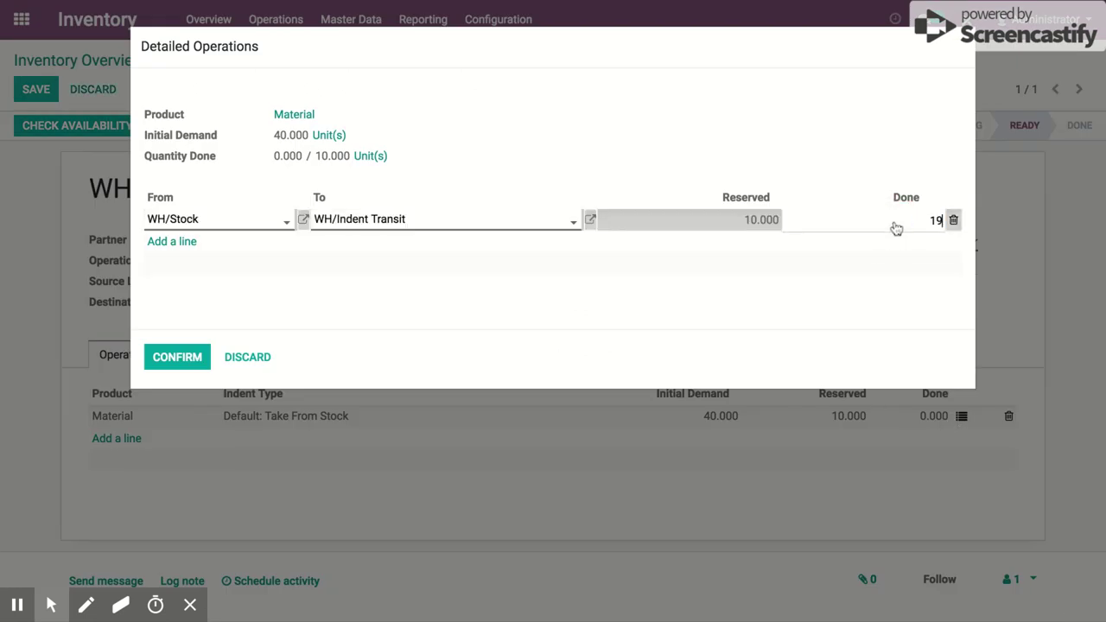
{"action": "type", "text": "10"}
{"action": "left_click", "coordinate": [165, 360]}
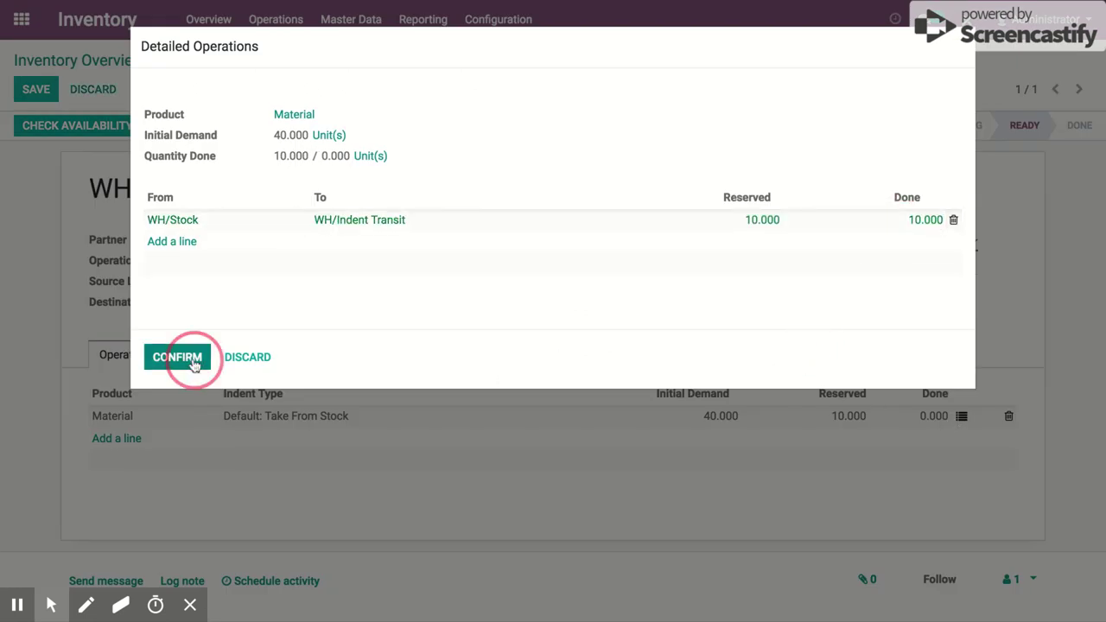
{"action": "left_click", "coordinate": [35, 89]}
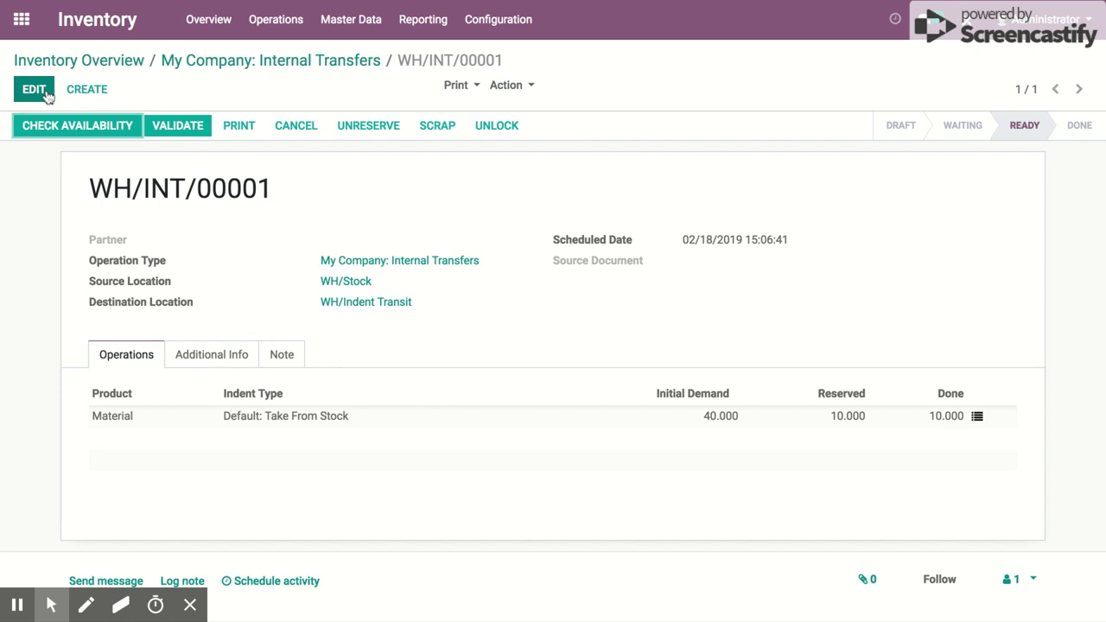
- Check availability on the internal transfer and validate it, creating a backorder for the remaining quantity
{"action": "left_click", "coordinate": [44, 129]}
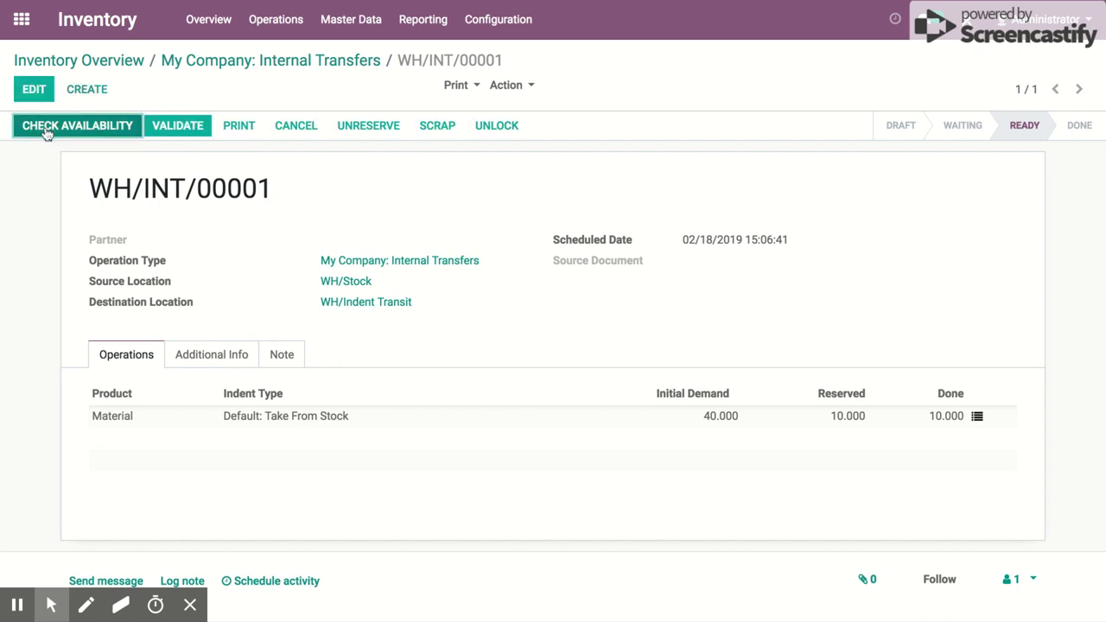
{"action": "left_click", "coordinate": [166, 128]}
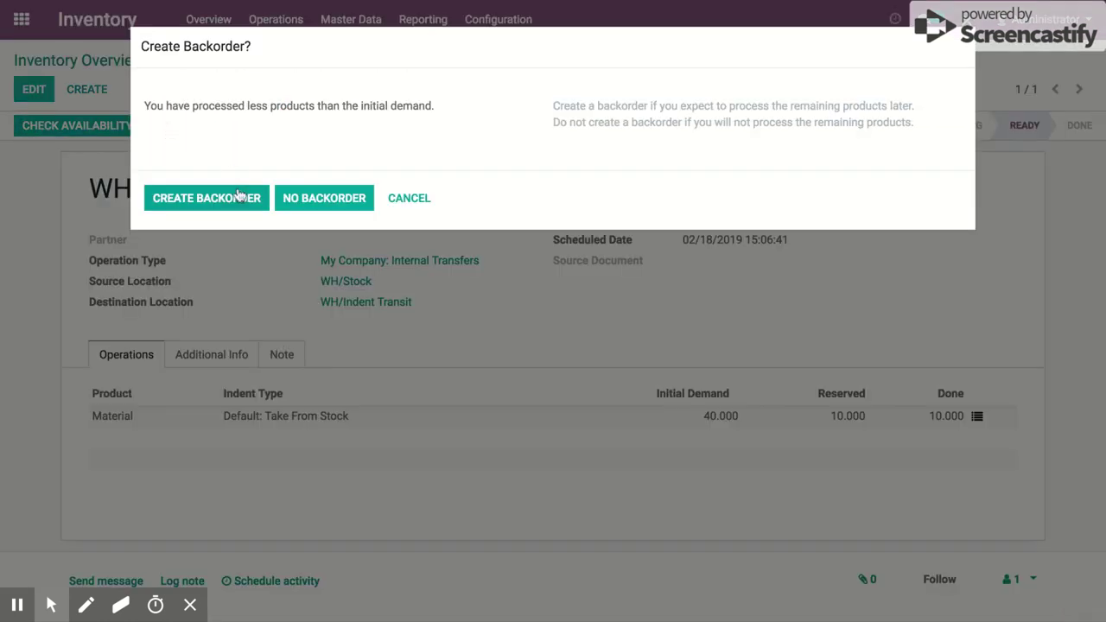
{"action": "left_click", "coordinate": [238, 198]}
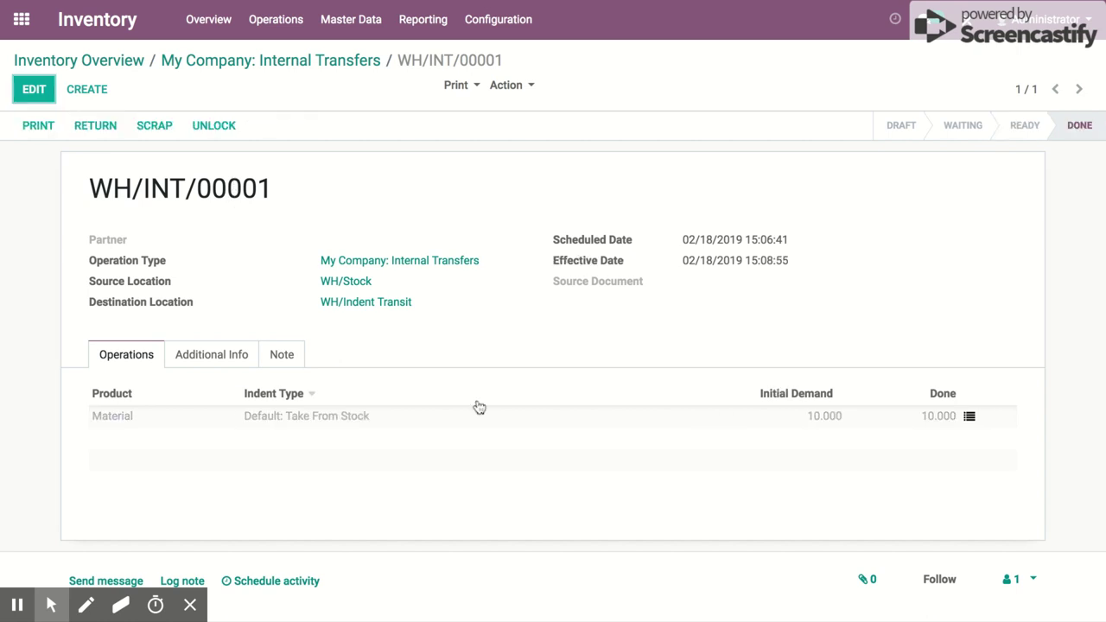
- Compare the reservation status of the Administrator and New User indents in the Indents operation type
{"action": "left_click", "coordinate": [340, 69]}
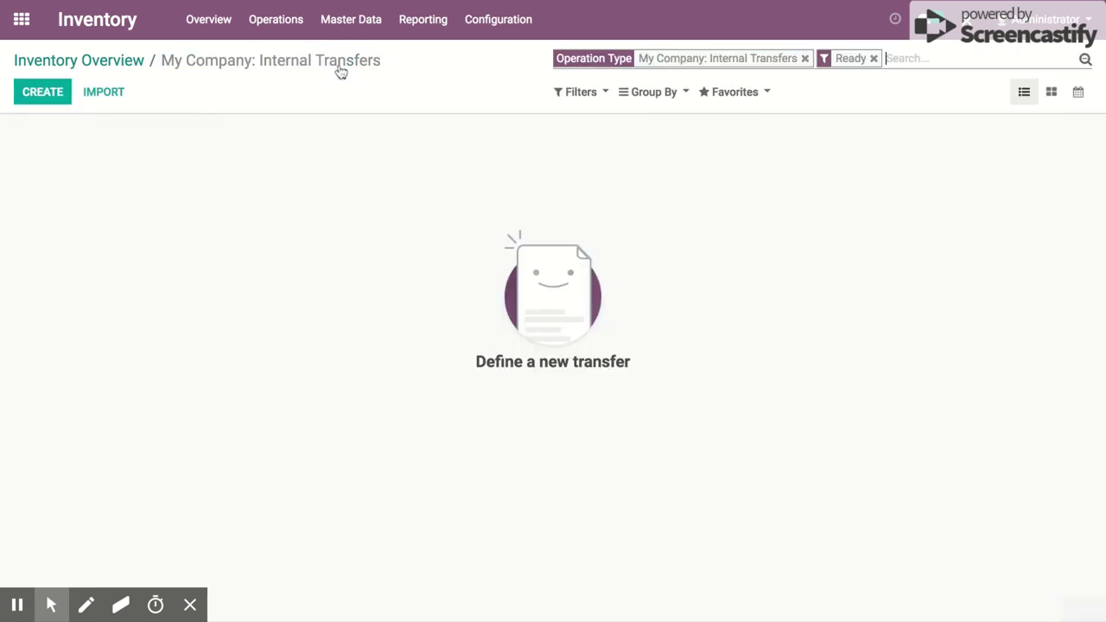
{"action": "left_click", "coordinate": [123, 64]}
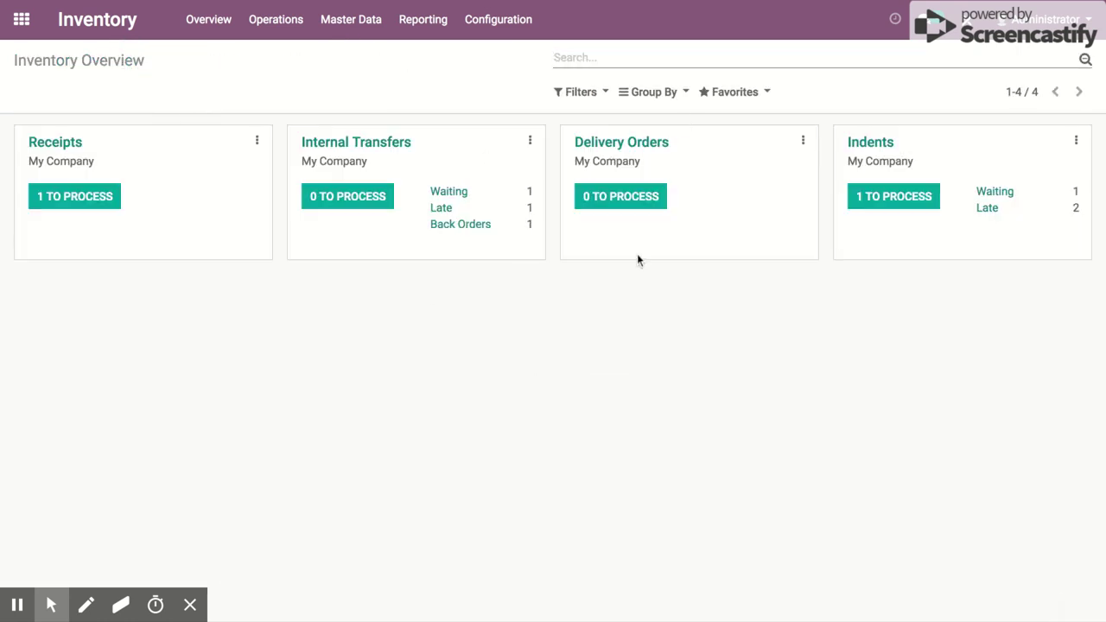
{"action": "left_click", "coordinate": [877, 196]}
{"action": "left_click", "coordinate": [825, 170]}
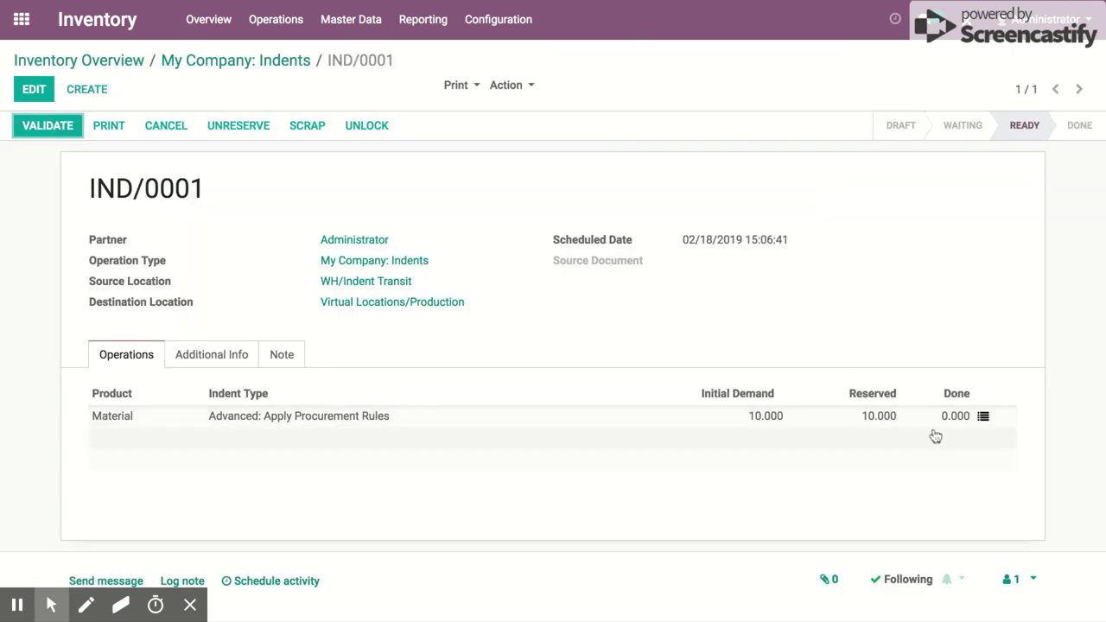
{"action": "left_click", "coordinate": [136, 61]}
{"action": "left_click", "coordinate": [888, 152]}
{"action": "left_click", "coordinate": [626, 205]}
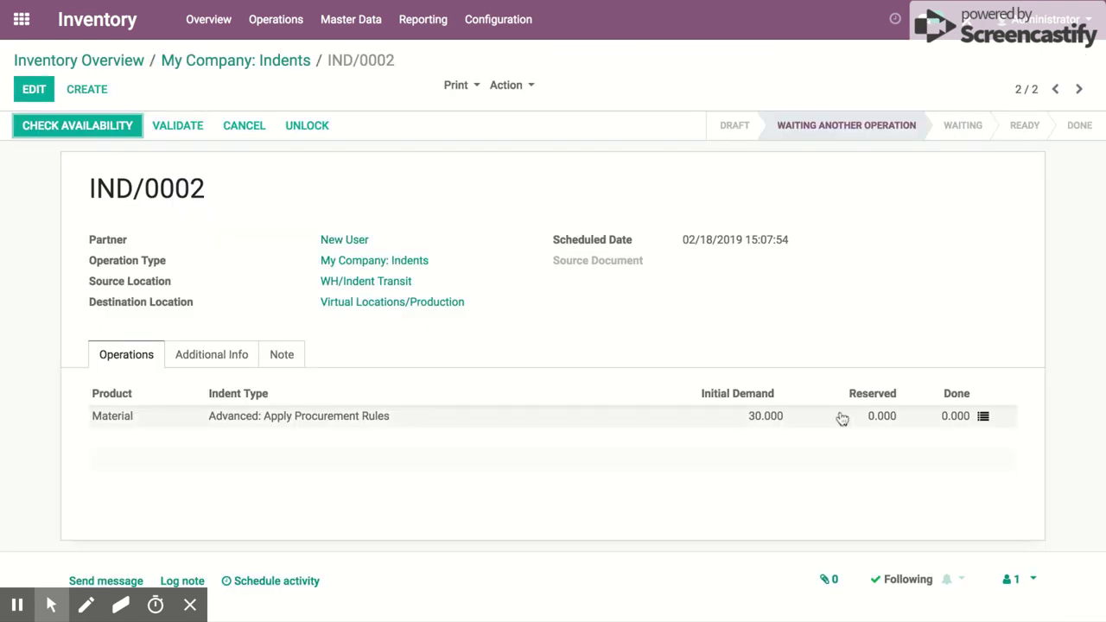
- Validate the ready Administrator indent as an immediate transfer of all reserved Material
{"action": "left_click", "coordinate": [263, 62]}
{"action": "left_click", "coordinate": [877, 174]}
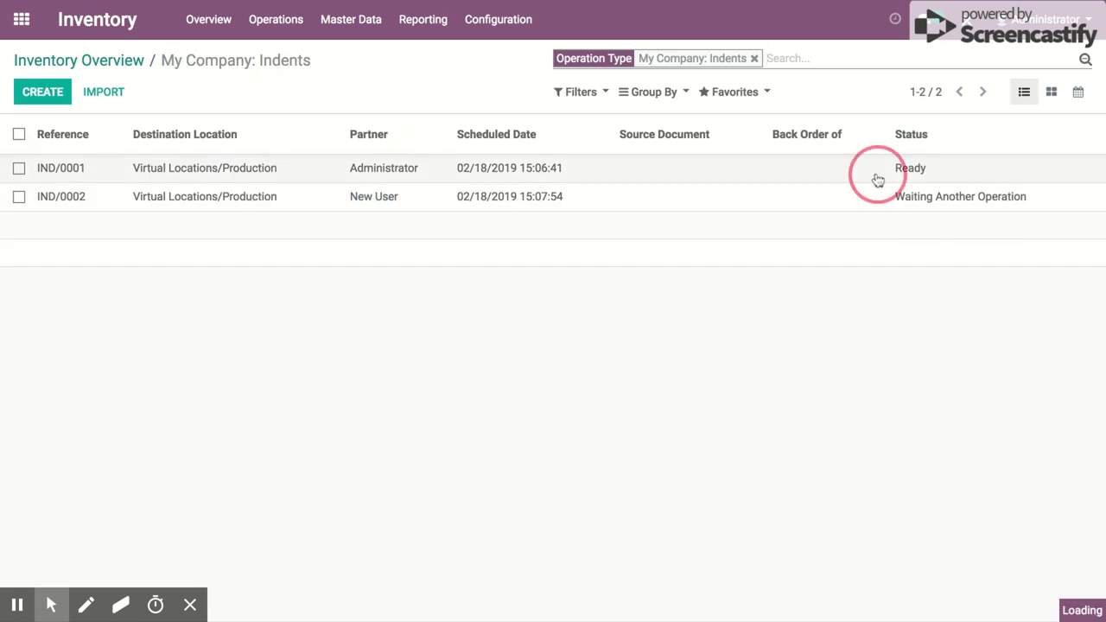
{"action": "left_click", "coordinate": [48, 125]}
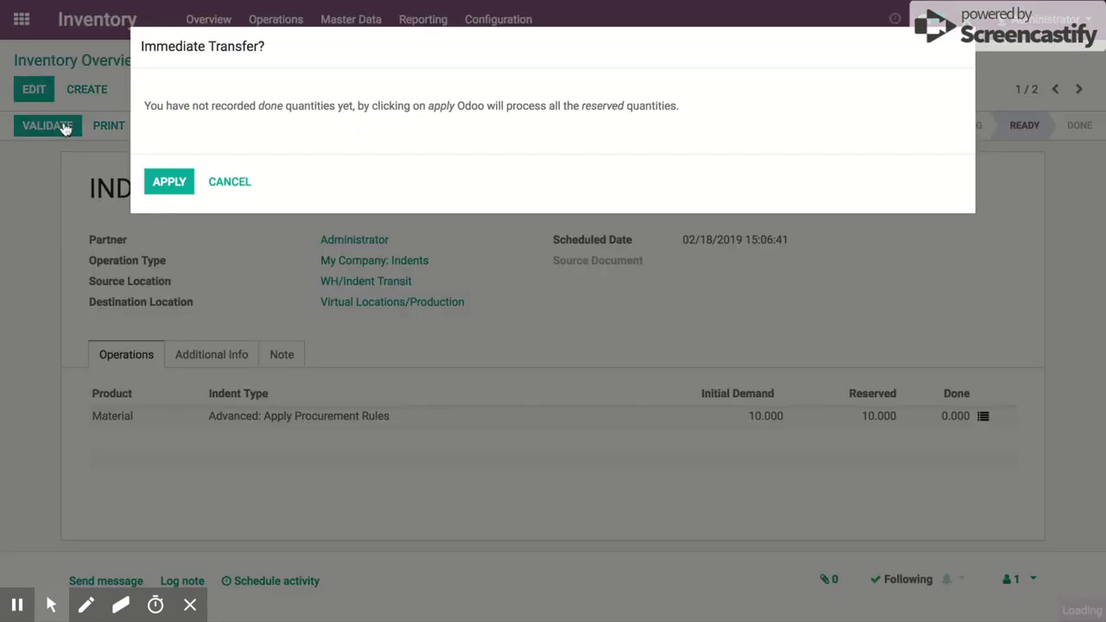
{"action": "left_click", "coordinate": [169, 181]}
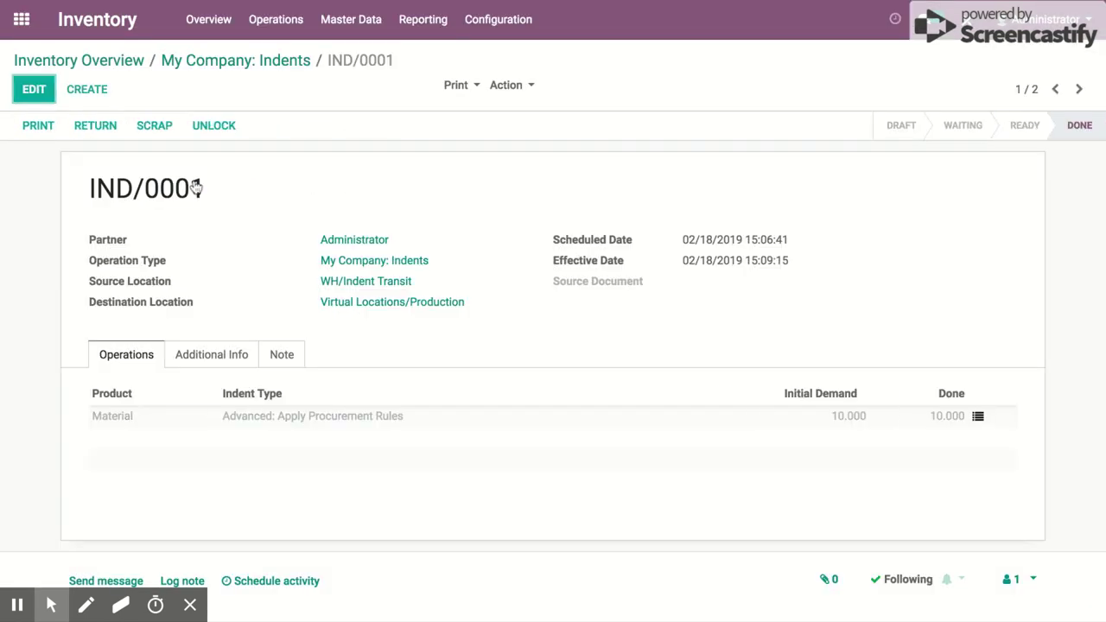
- Switch to Purchase, validate the receipt for all 30 units of Material on the latest purchase order, and return to the Inventory overview
{"action": "left_click", "coordinate": [26, 22]}
{"action": "left_click", "coordinate": [514, 186]}
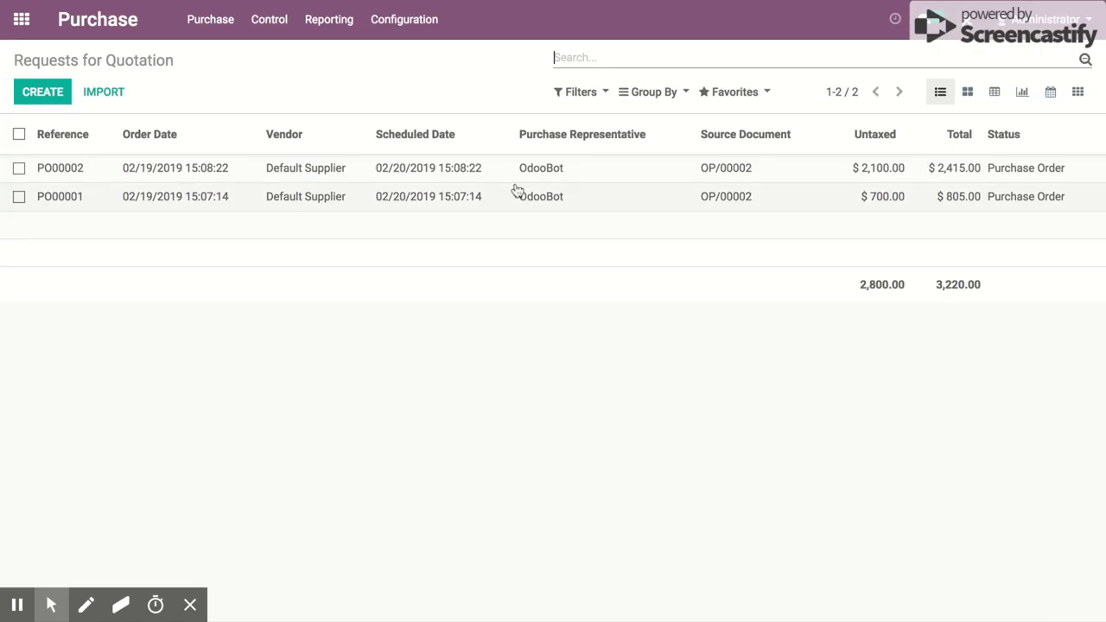
{"action": "left_click", "coordinate": [519, 180]}
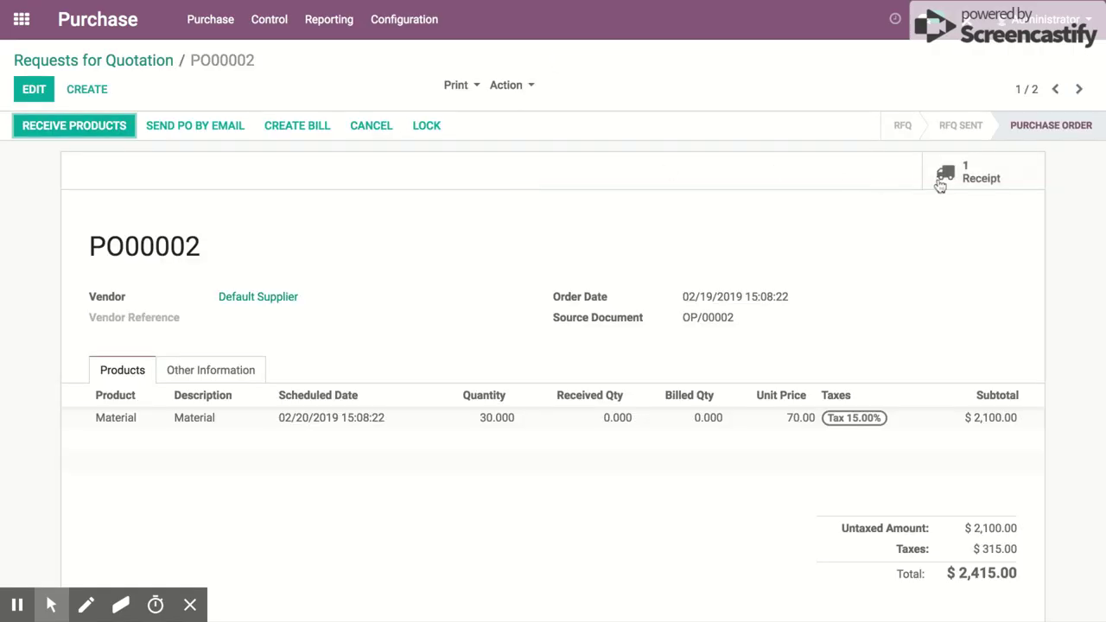
{"action": "left_click", "coordinate": [940, 185]}
{"action": "left_click", "coordinate": [84, 127]}
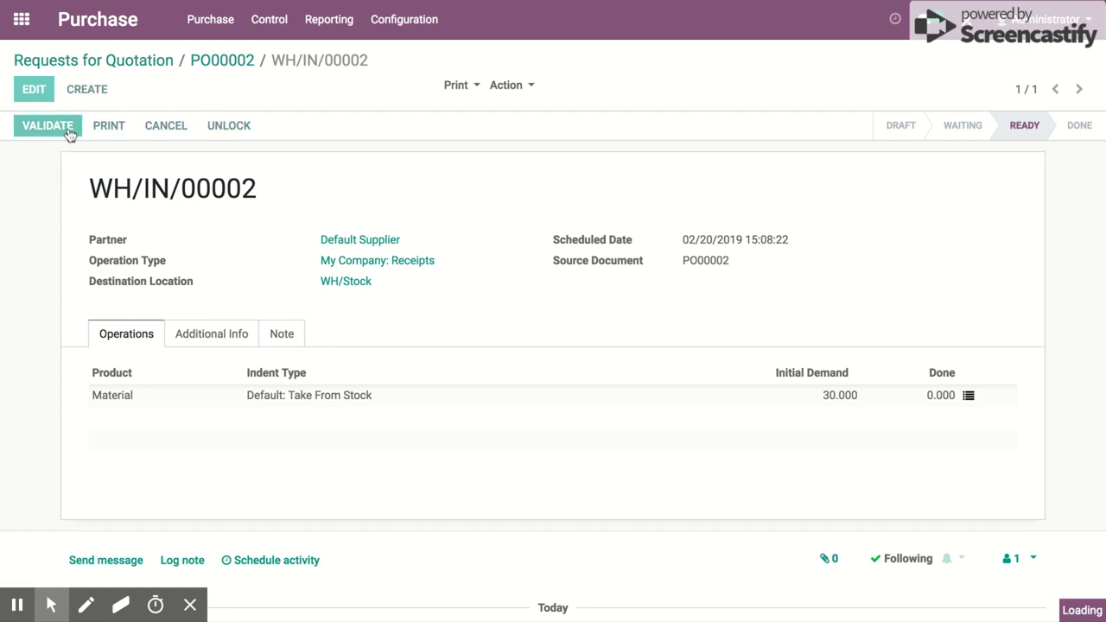
{"action": "left_click", "coordinate": [168, 181]}
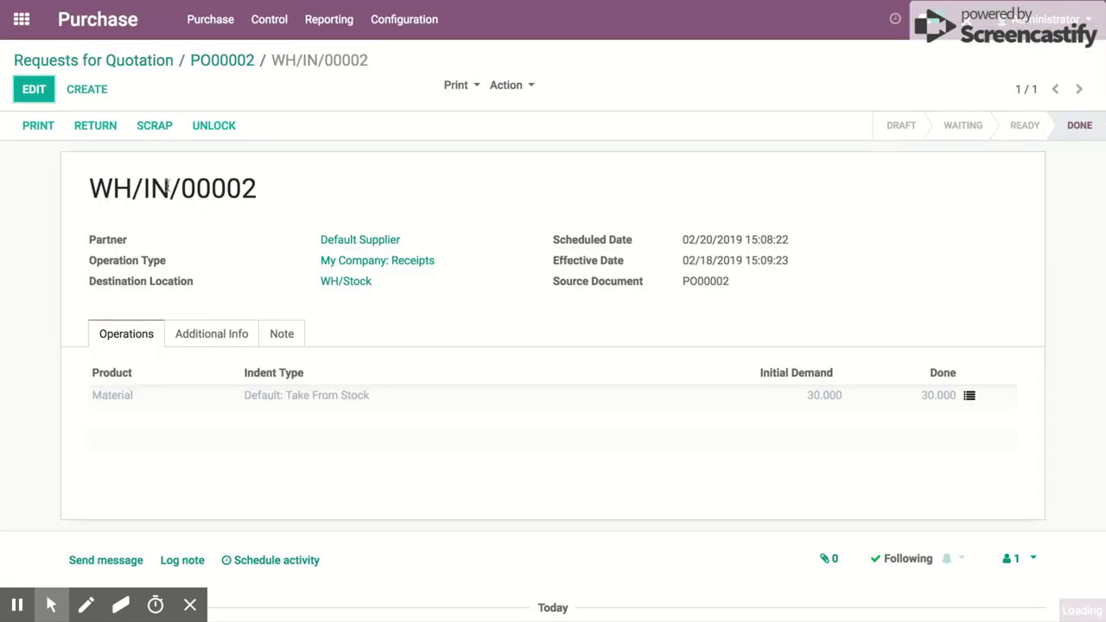
{"action": "left_click", "coordinate": [21, 19]}
{"action": "left_click", "coordinate": [593, 196]}
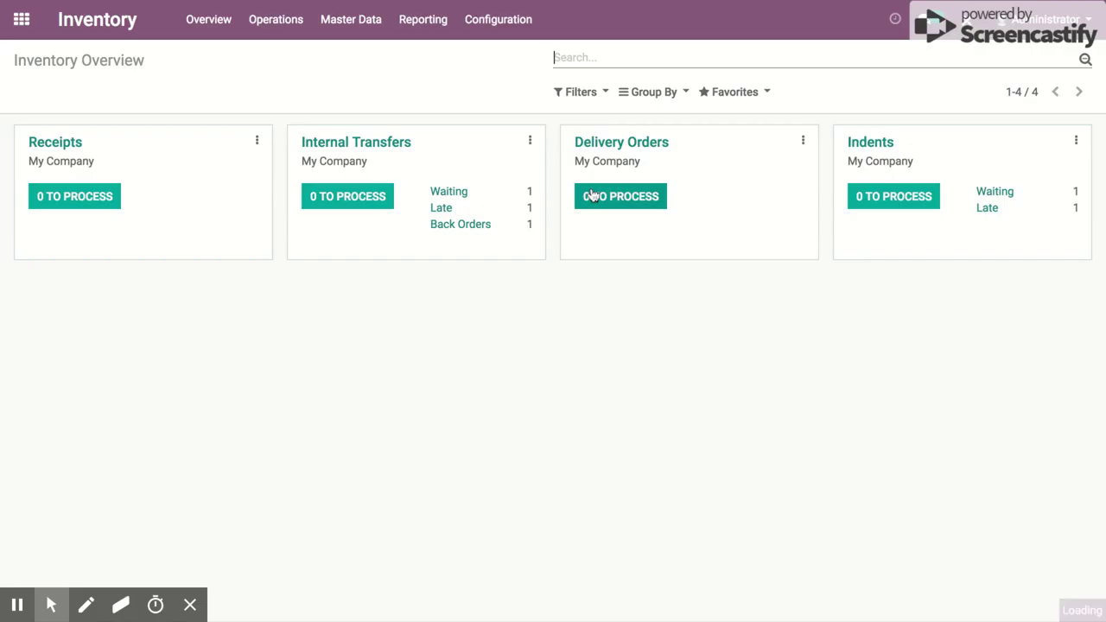
- Run the scheduler to reserve stock for the waiting operations, and return to the Inventory overview
{"action": "left_click", "coordinate": [298, 23]}
{"action": "left_click", "coordinate": [318, 123]}
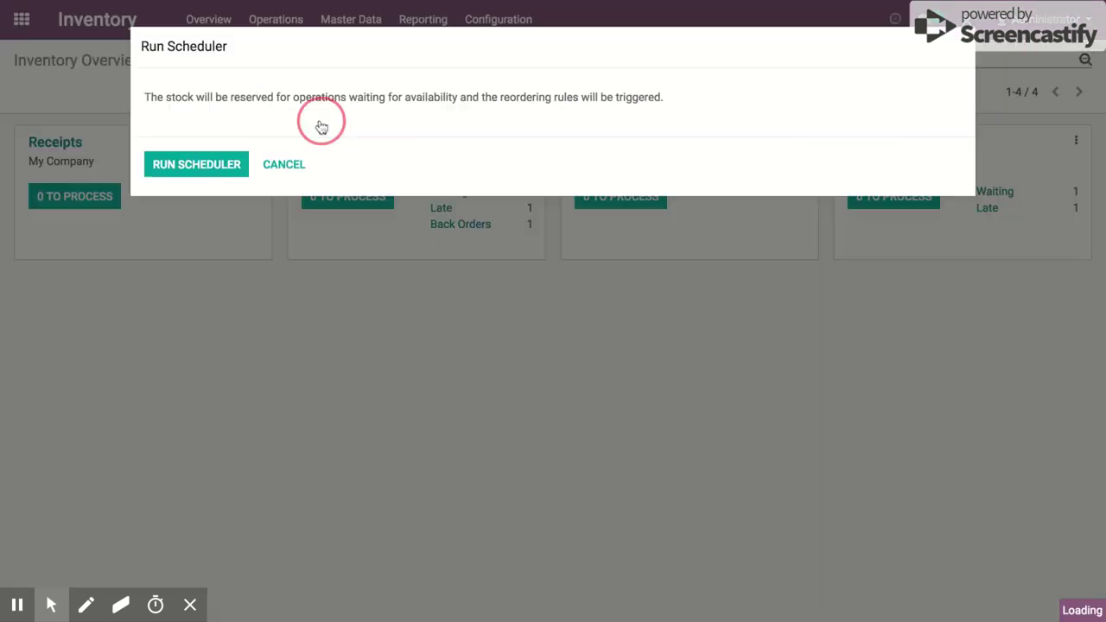
{"action": "left_click", "coordinate": [218, 173]}
{"action": "left_click", "coordinate": [208, 23]}
- Validate the ready backorder internal transfer from WH/Stock to WH/Indent Transit as an immediate transfer of all reserved Material, and return to the Inventory overview
{"action": "left_click", "coordinate": [360, 206]}
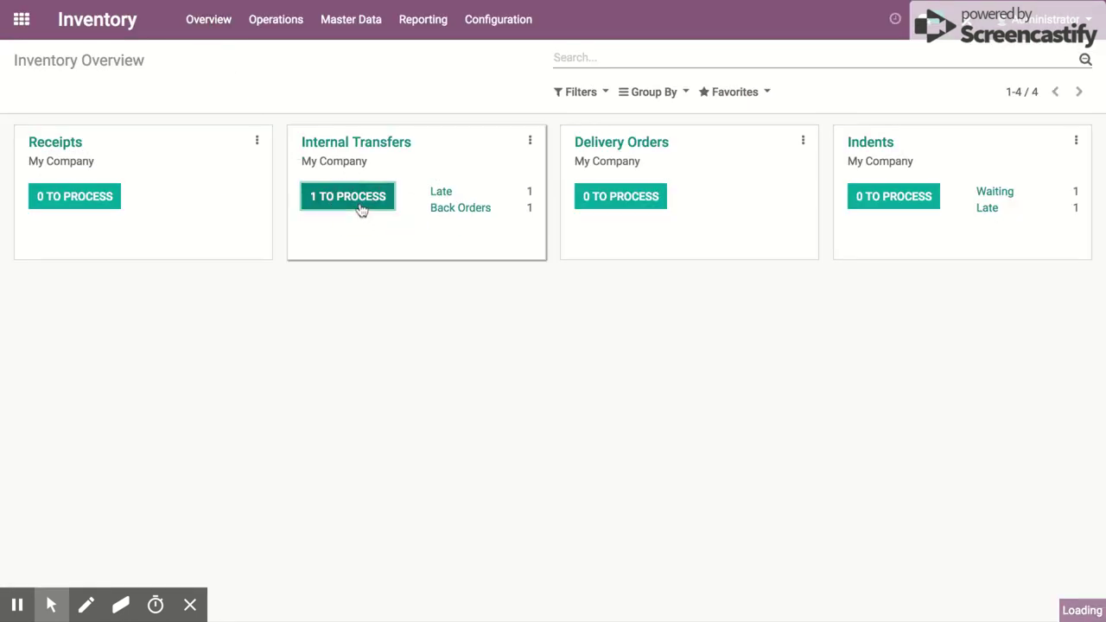
{"action": "left_click", "coordinate": [360, 175]}
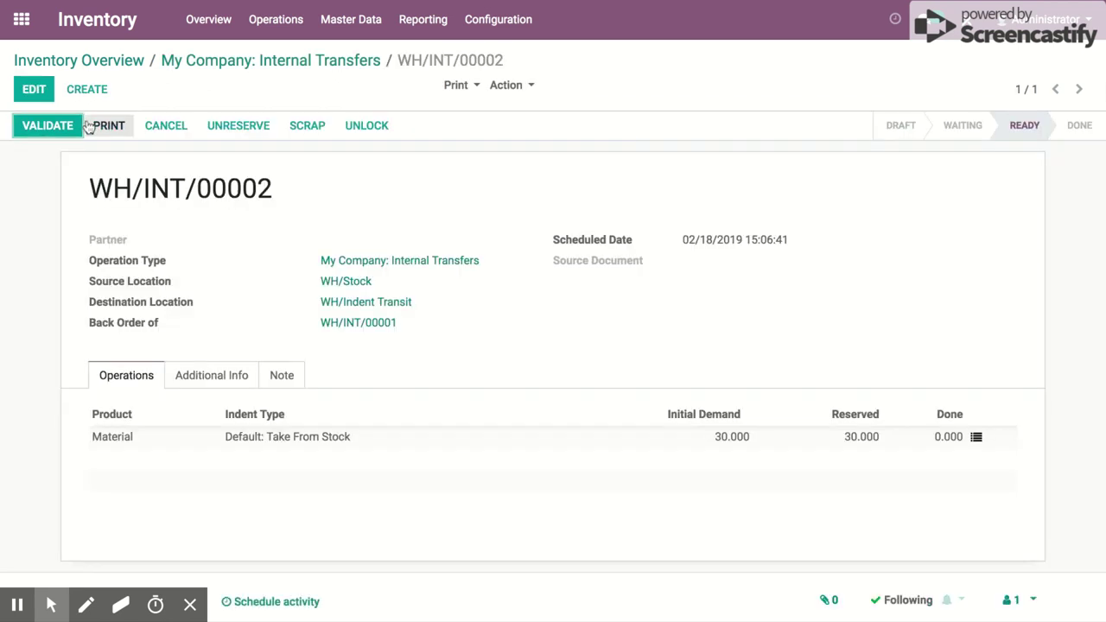
{"action": "left_click", "coordinate": [49, 130]}
{"action": "left_click", "coordinate": [169, 181]}
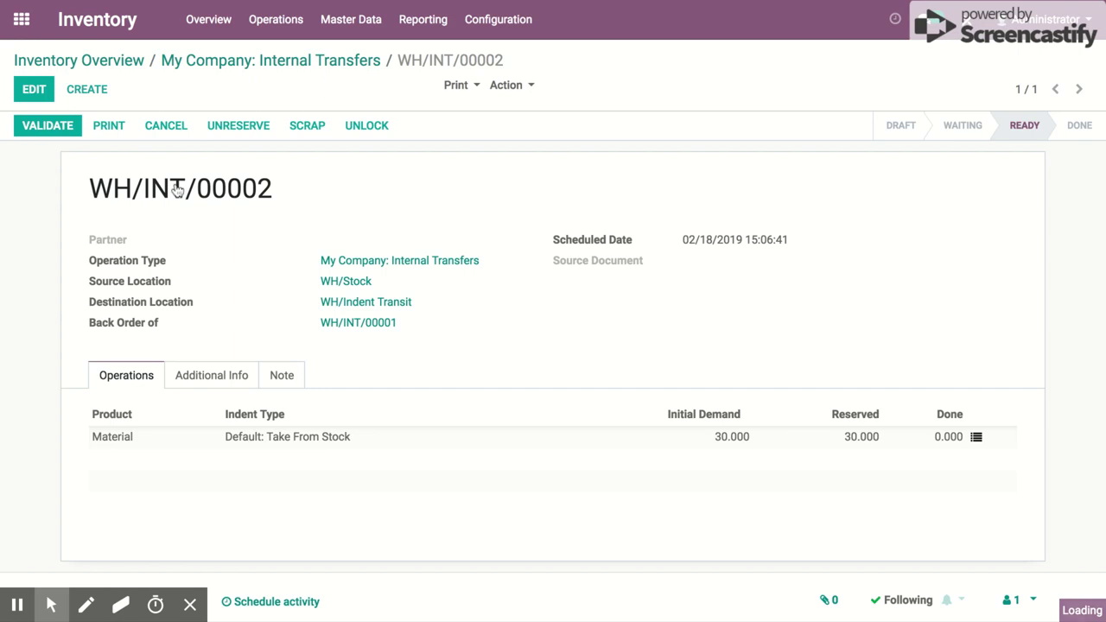
{"action": "left_click", "coordinate": [185, 60]}
{"action": "left_click", "coordinate": [91, 61]}
- Validate the ready New User indent as an immediate transfer of all reserved Material, and list all indents to review their status
{"action": "left_click", "coordinate": [894, 197]}
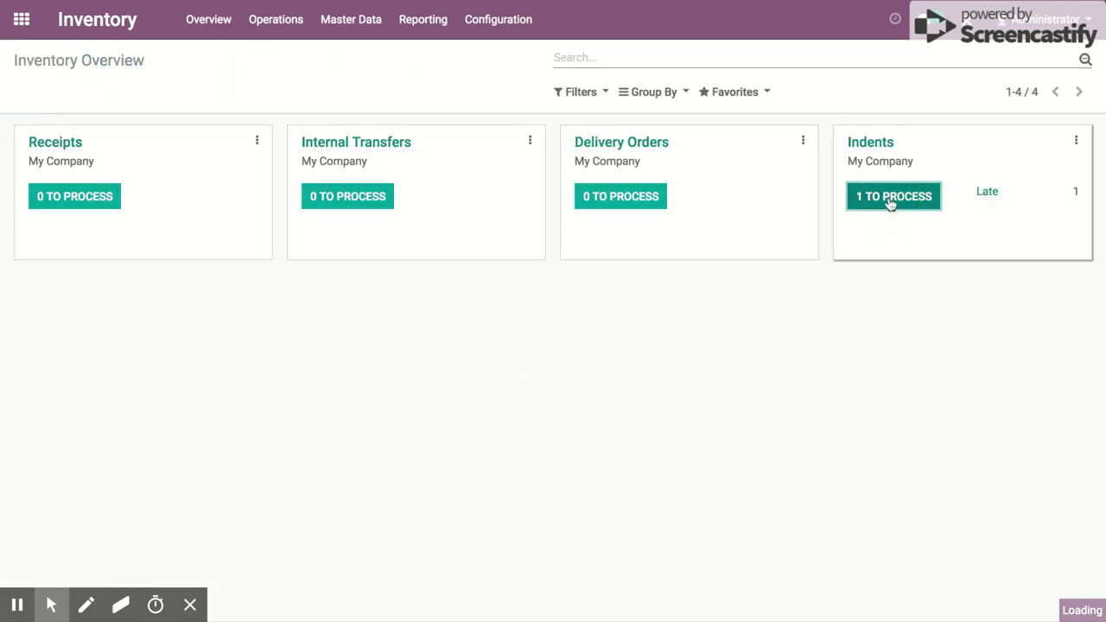
{"action": "left_click", "coordinate": [297, 178]}
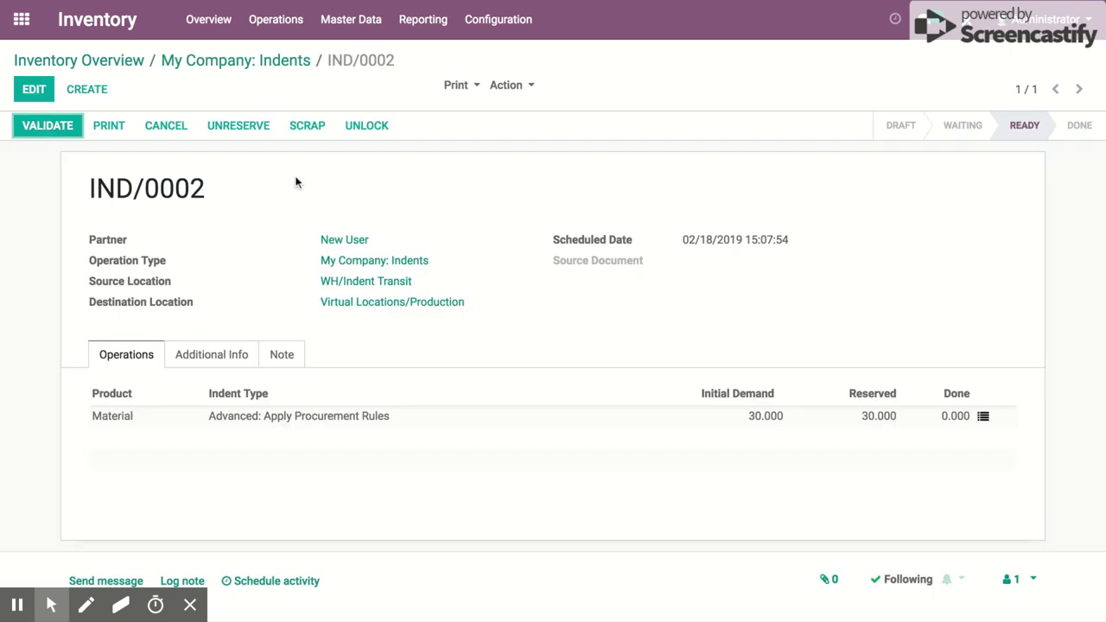
{"action": "left_click", "coordinate": [50, 135]}
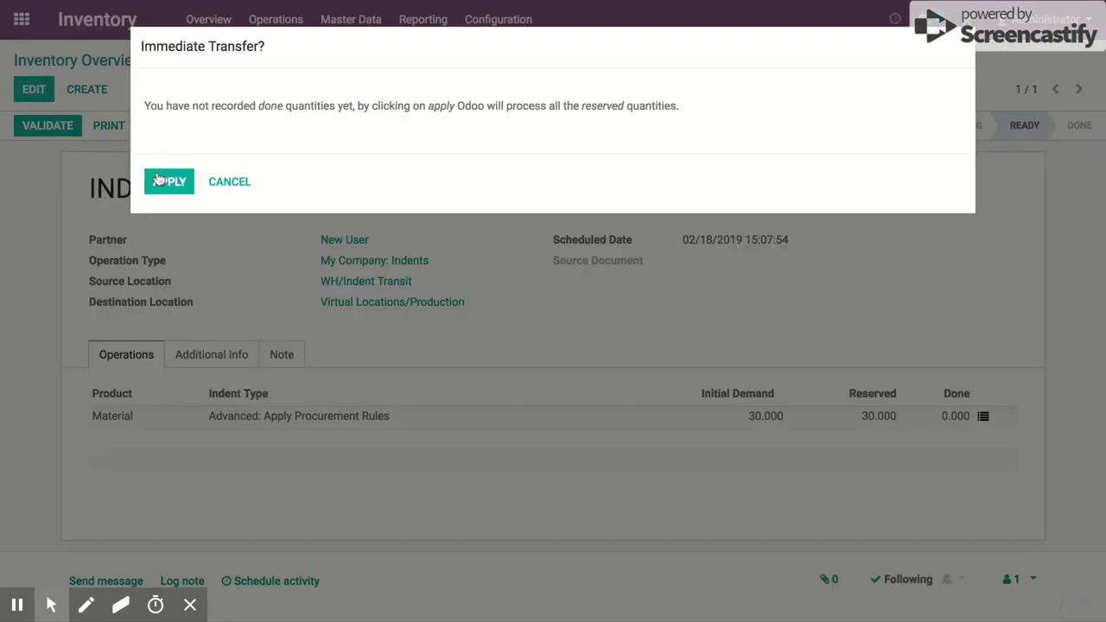
{"action": "left_click", "coordinate": [164, 182]}
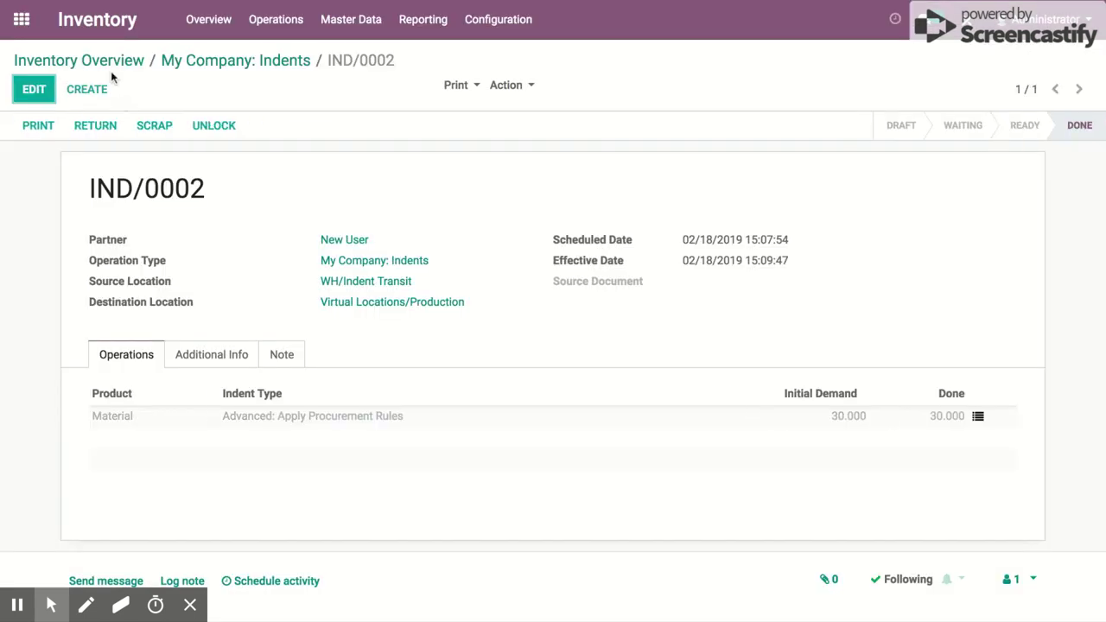
{"action": "left_click", "coordinate": [178, 64]}
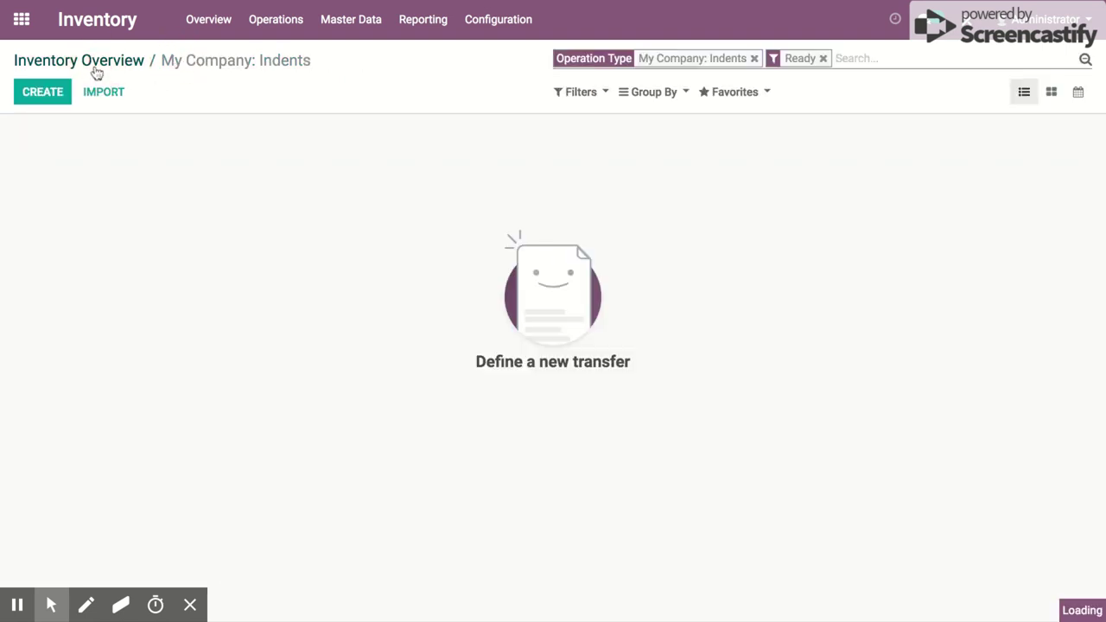
{"action": "left_click", "coordinate": [872, 144]}
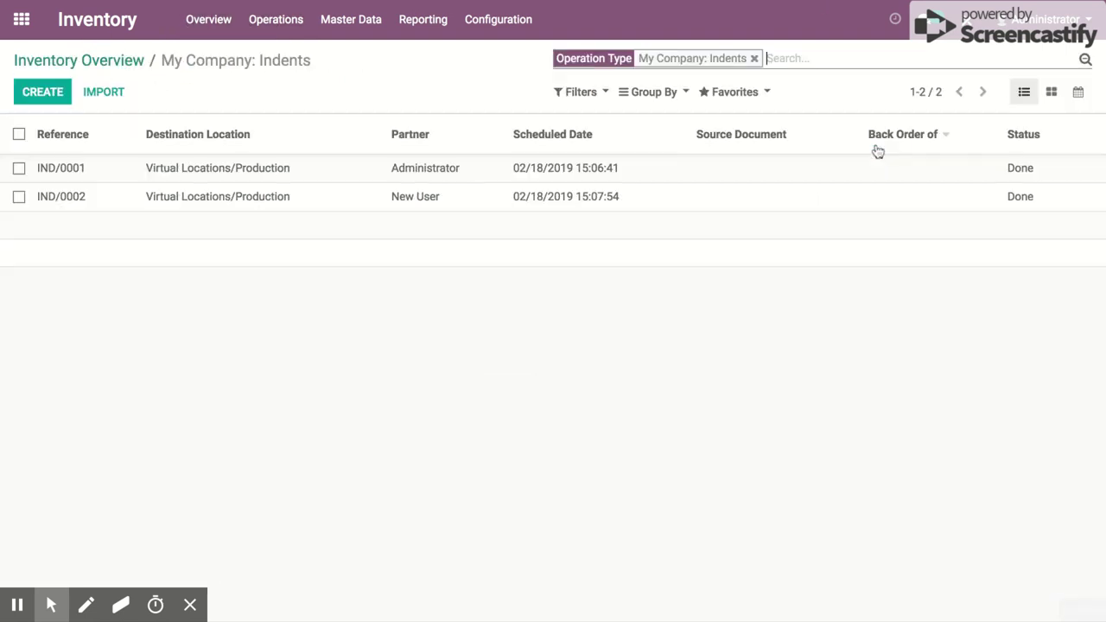